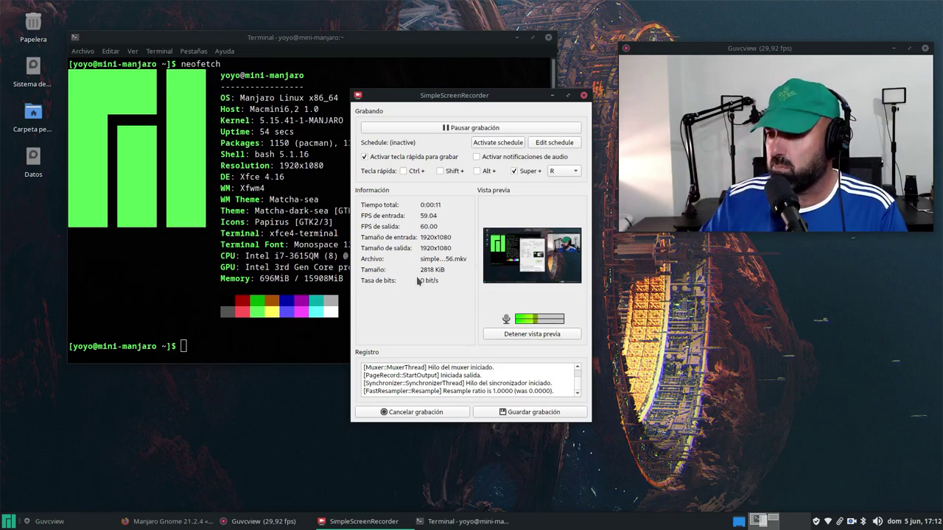
Step: Hide the screen recorder and move the neofetch terminal window right and down
left_click(553, 96)
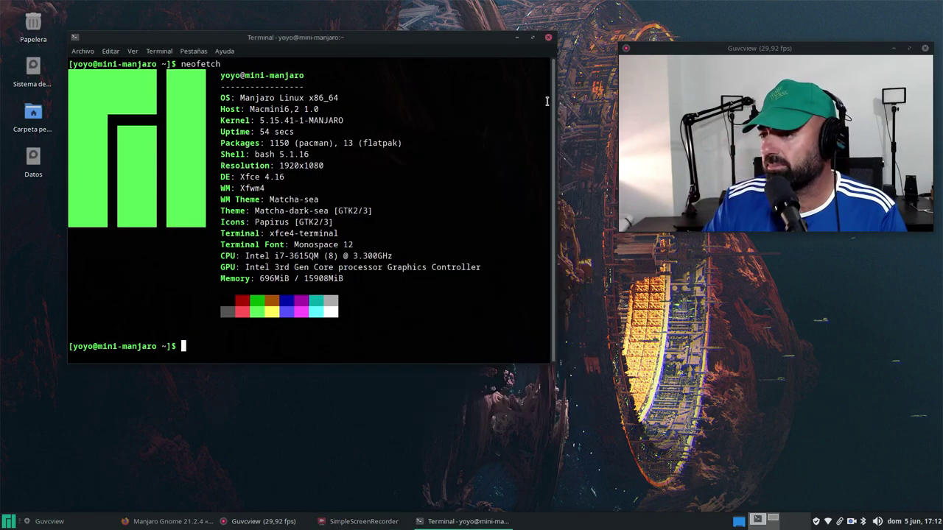
left_click_drag(391, 50, 419, 51)
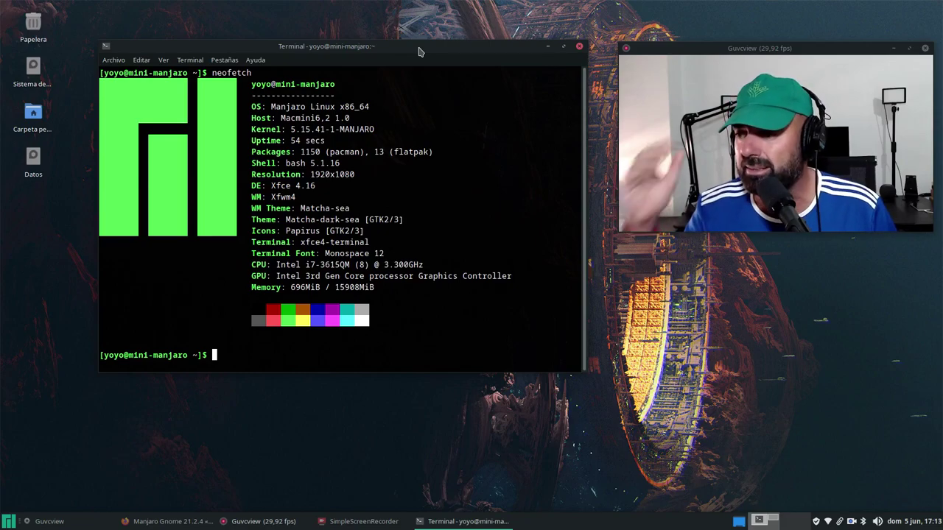
left_click_drag(419, 52, 403, 42)
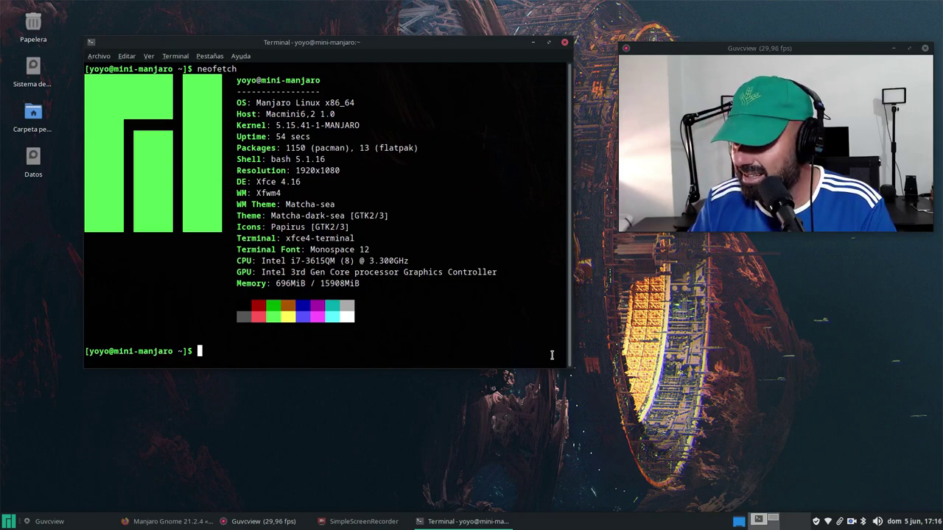
Step: Resize the terminal window larger toward the bottom-right, then back to a moderate size
left_click_drag(552, 355, 600, 449)
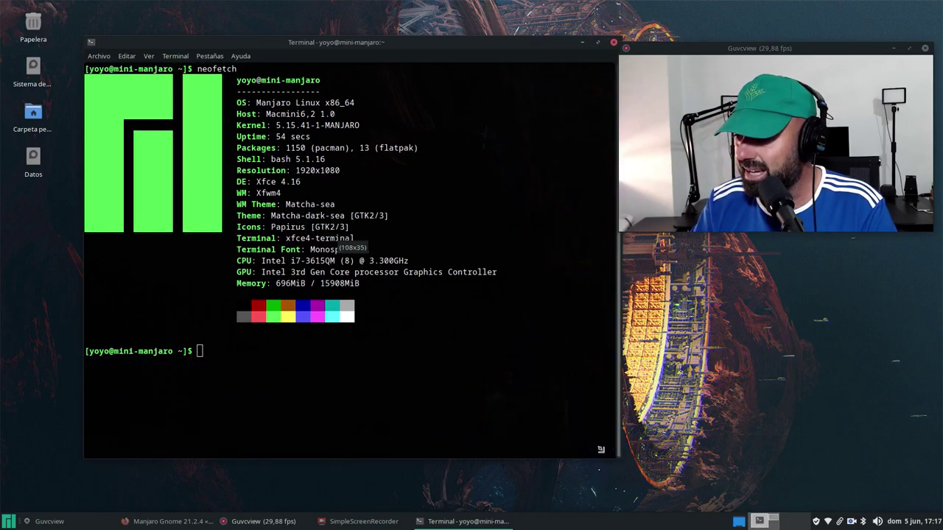
left_click_drag(600, 449, 582, 397)
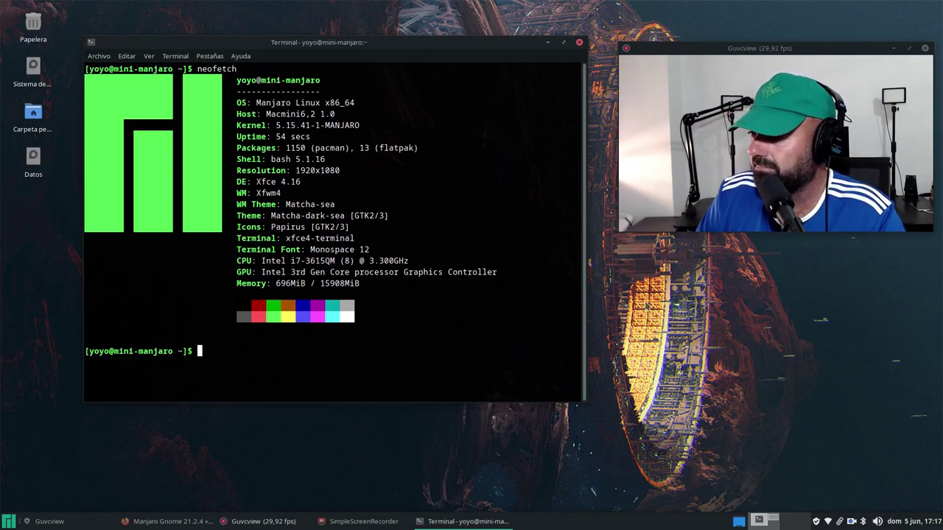
left_click(547, 42)
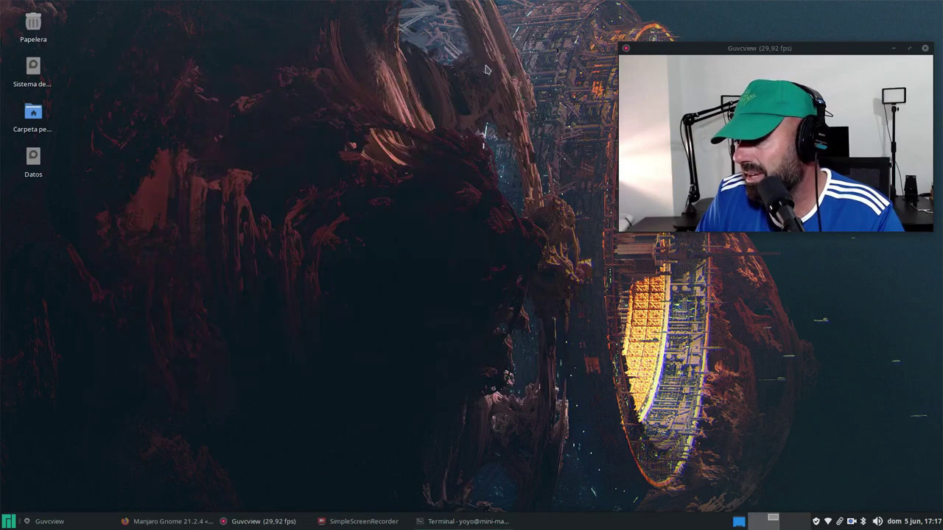
right_click(313, 70)
mouse_move(335, 243)
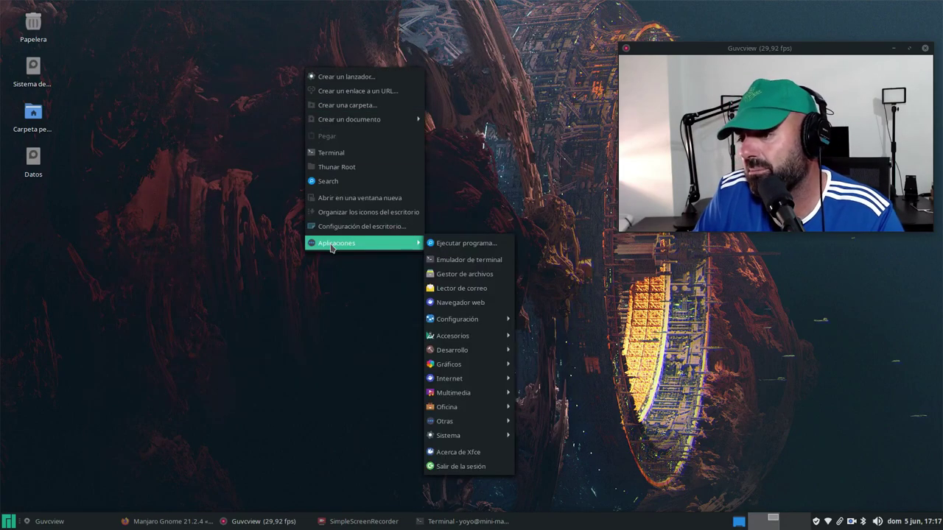
right_click(190, 80)
mouse_move(224, 255)
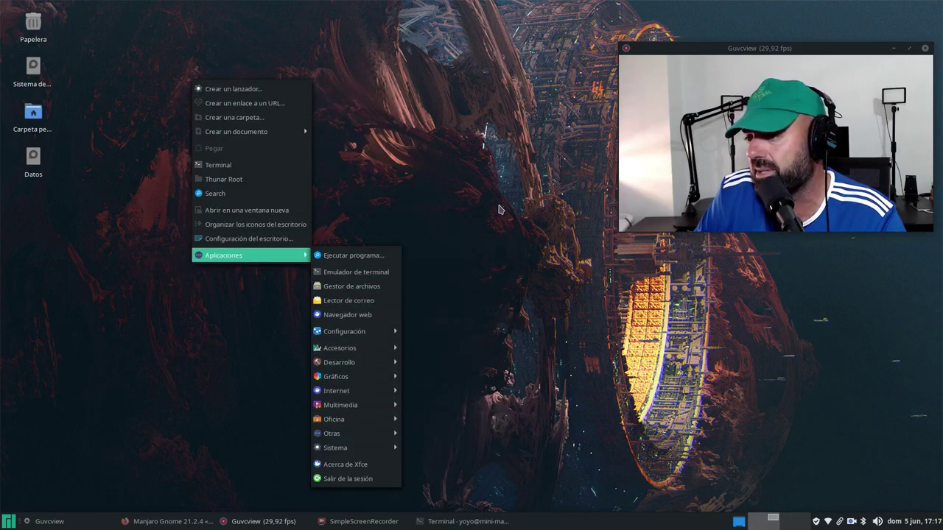
left_click(283, 123)
right_click(259, 71)
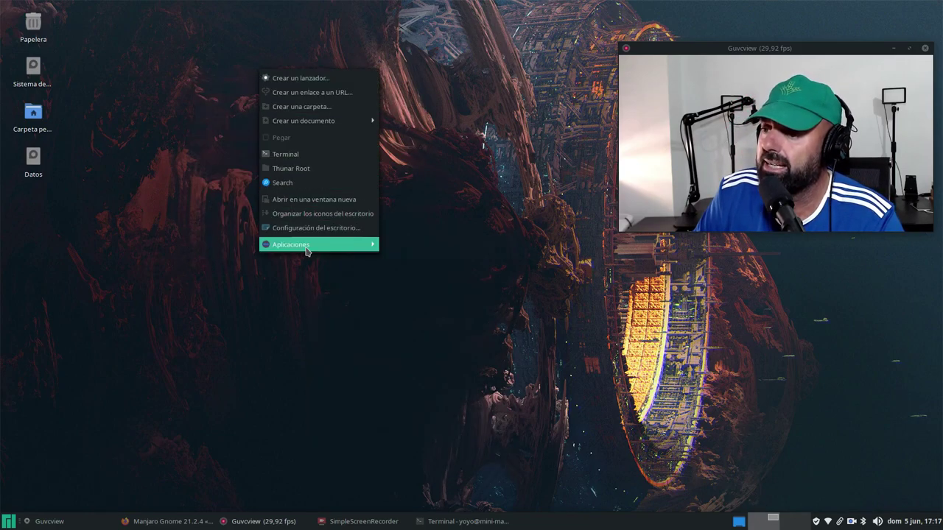
left_click(525, 426)
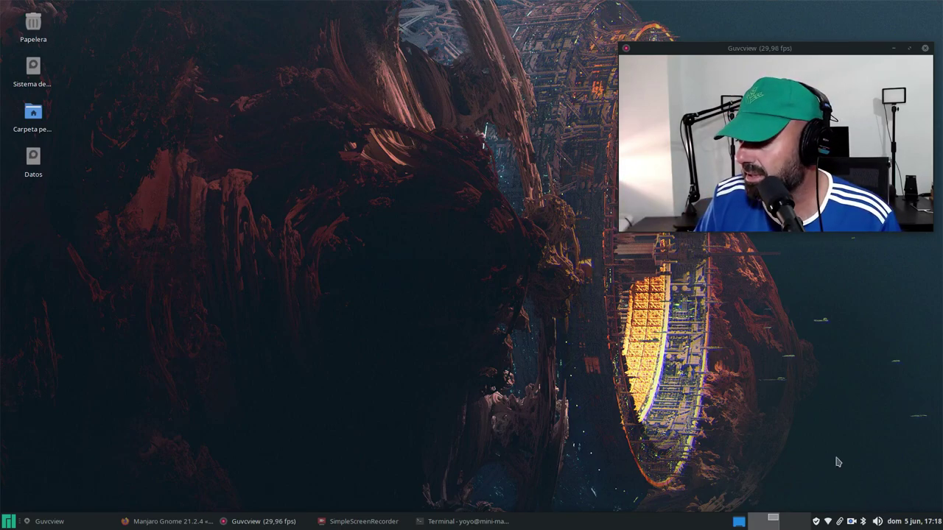
left_click(934, 521)
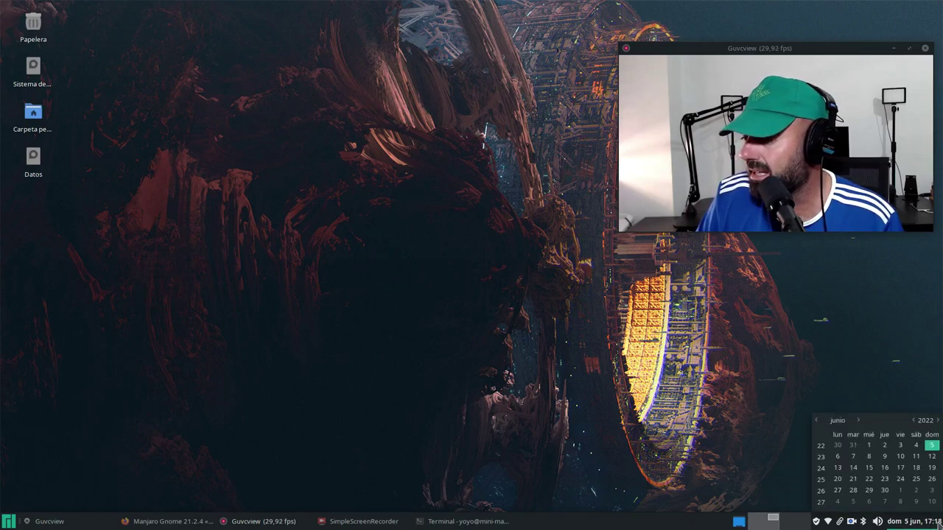
left_click(934, 521)
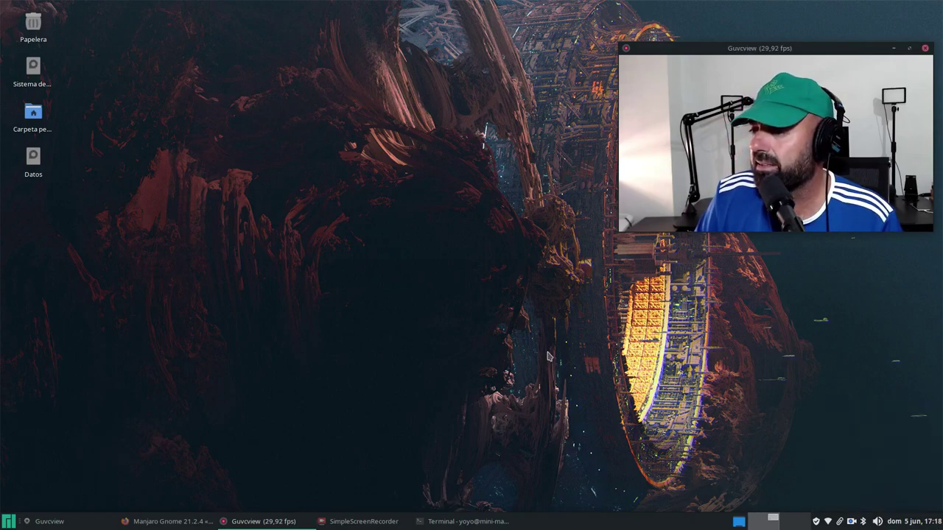
left_click(7, 521)
left_click(350, 284)
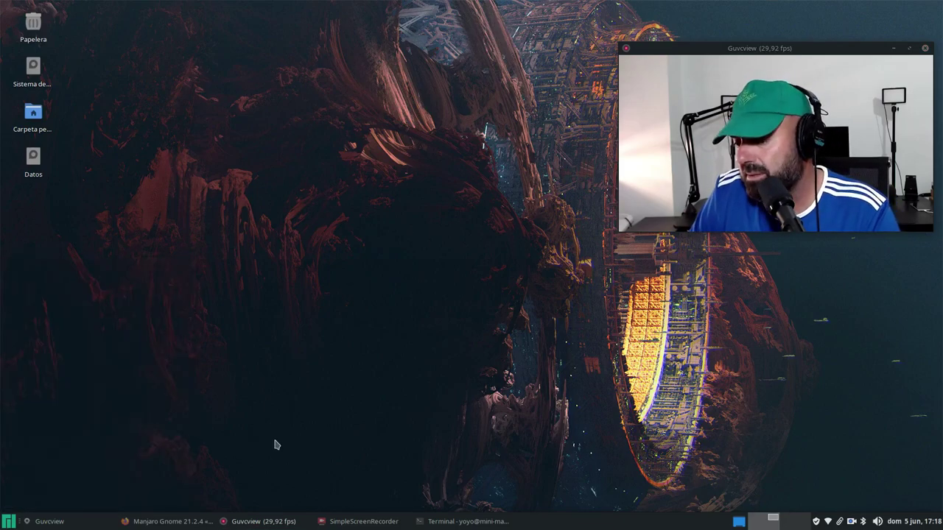
left_click(361, 521)
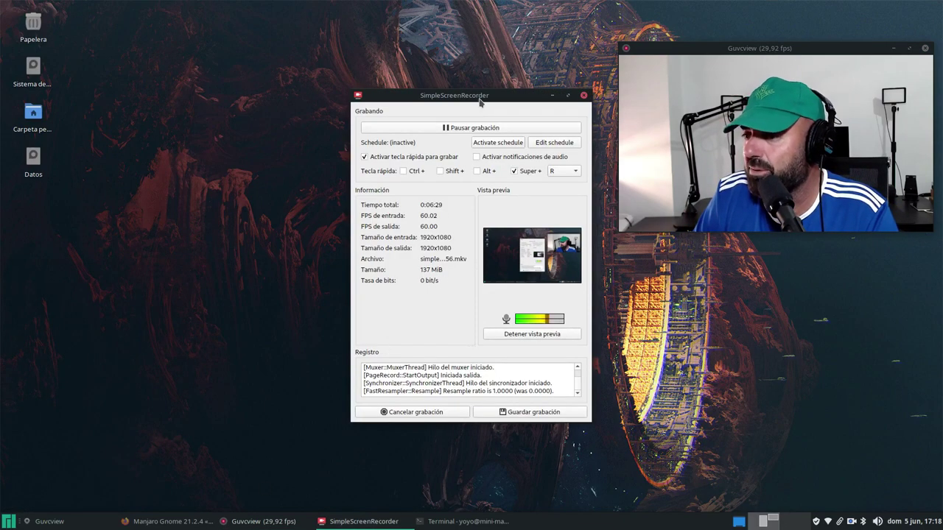
left_click_drag(471, 98, 314, 79)
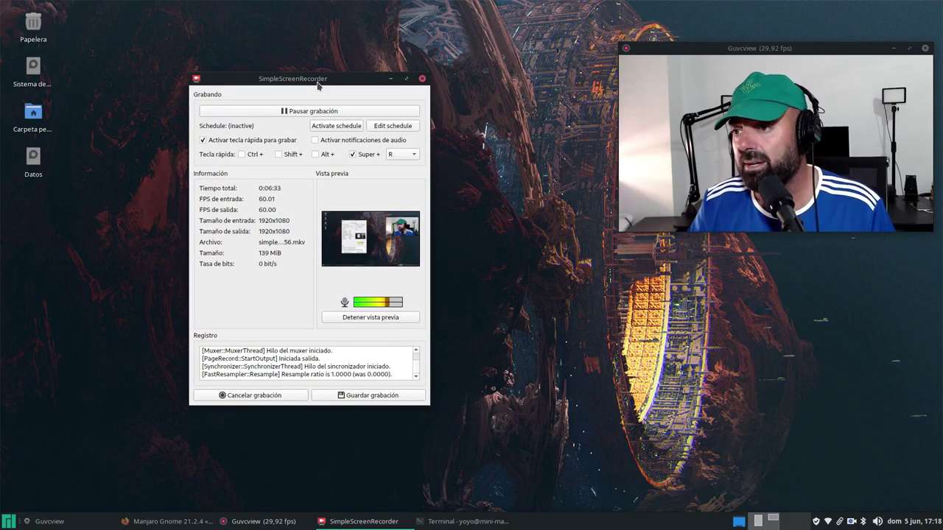
left_click_drag(250, 78, 234, 70)
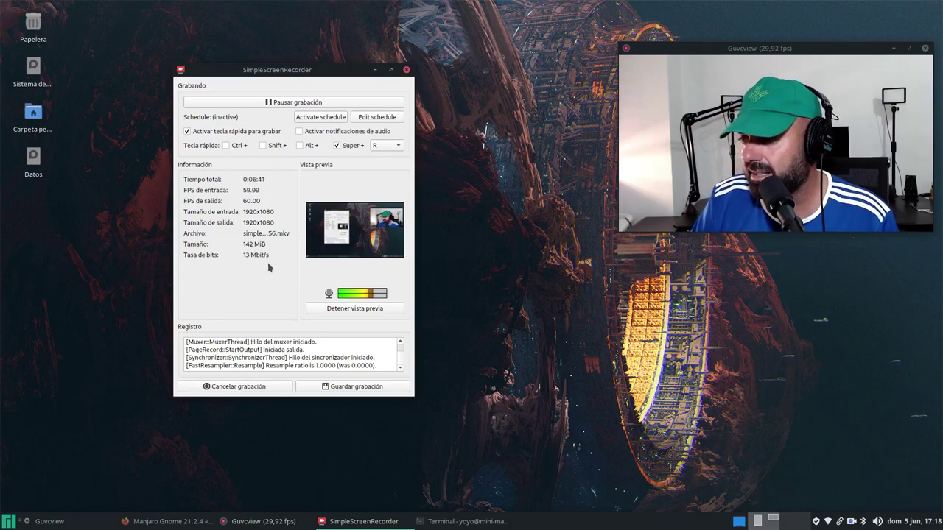
left_click(375, 70)
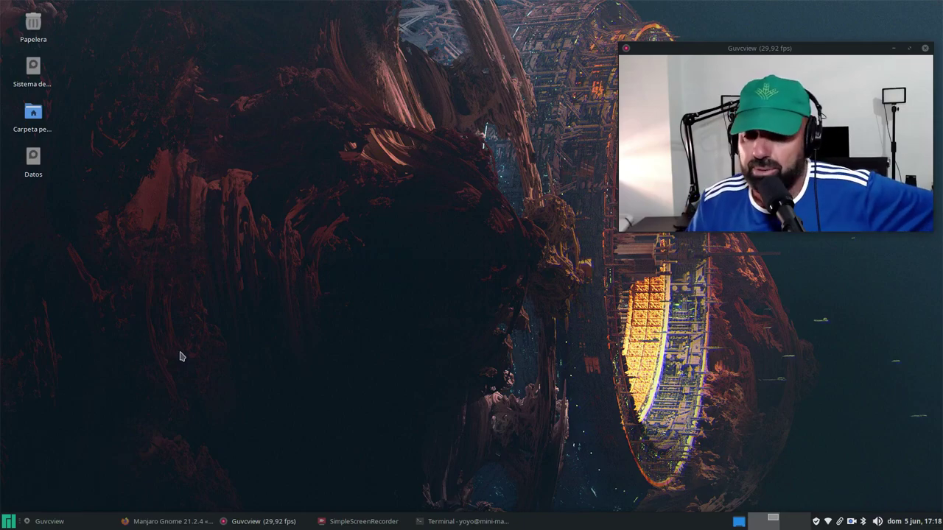
left_click(50, 521)
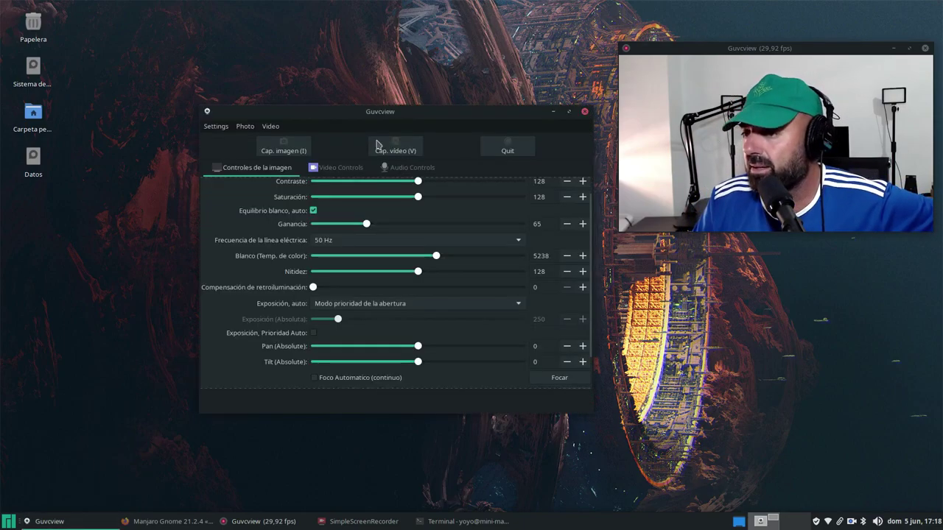
left_click_drag(392, 117, 319, 100)
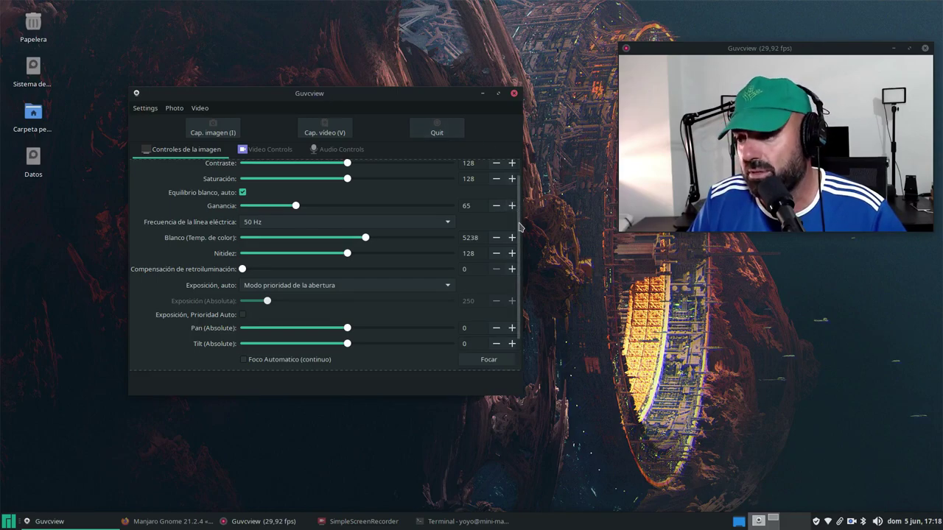
scroll(519, 227, "down", 2)
scroll(515, 258, "up", 2)
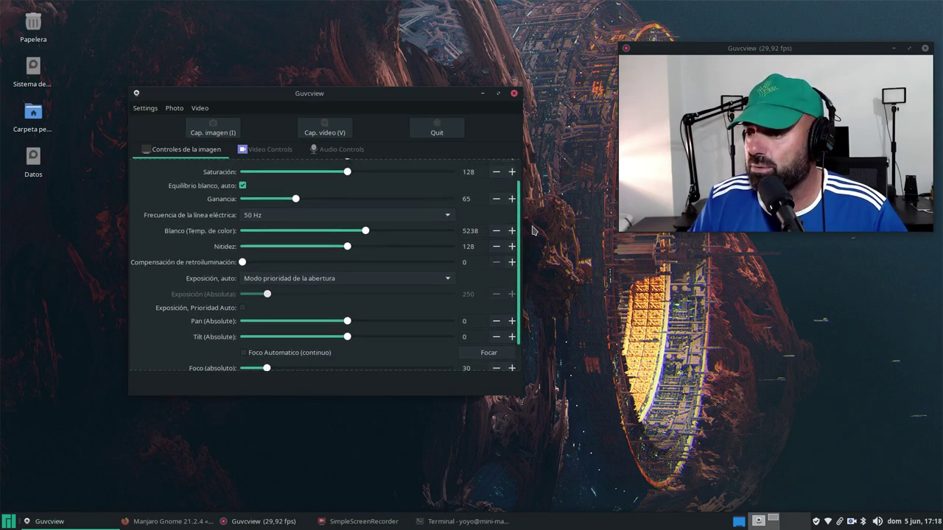
scroll(501, 221, "up", 1)
left_click(276, 152)
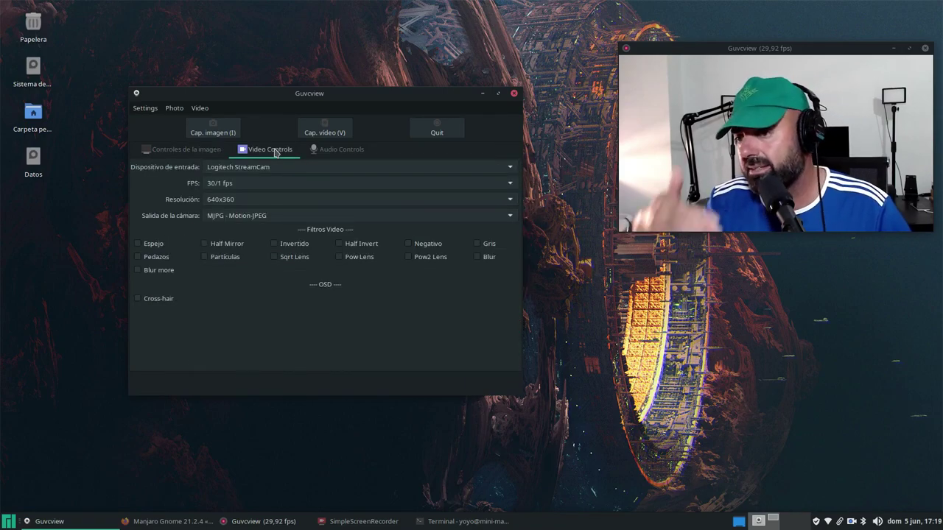
left_click(192, 151)
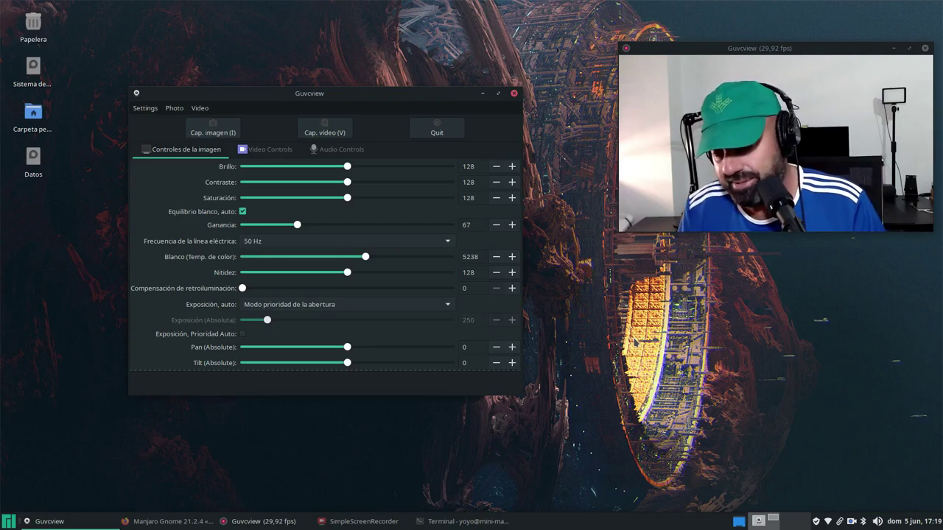
left_click(483, 94)
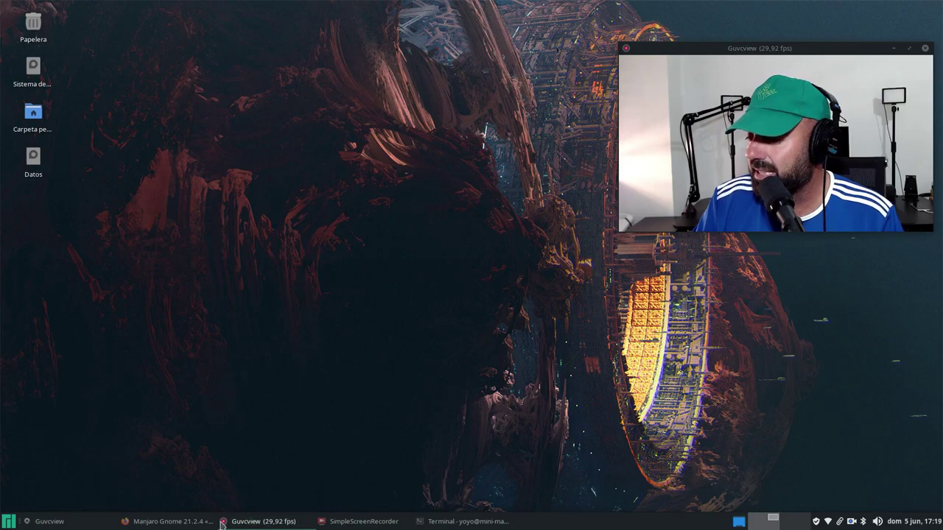
Step: Search the Salmorejo Geek blog for 'mastodon' and scroll down to the result cards
left_click(158, 522)
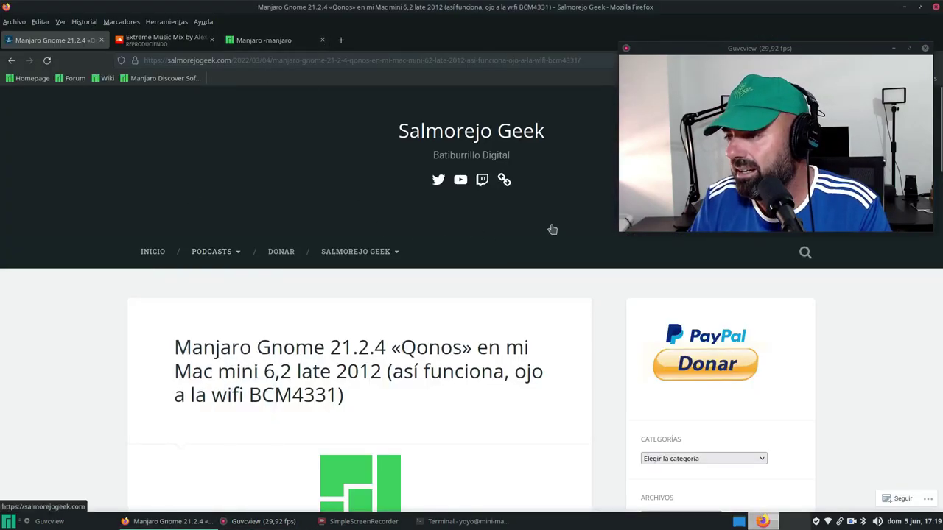
left_click_drag(788, 48, 740, 334)
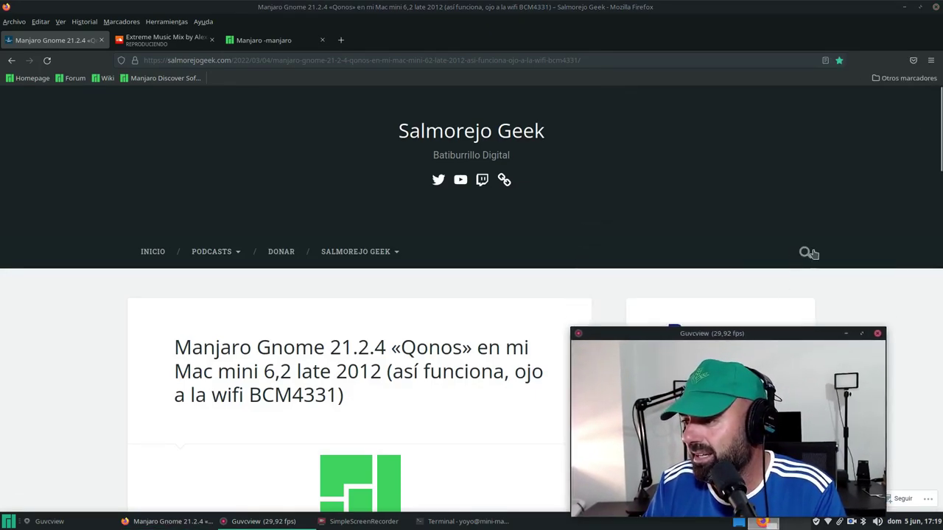
left_click(805, 252)
left_click(224, 173)
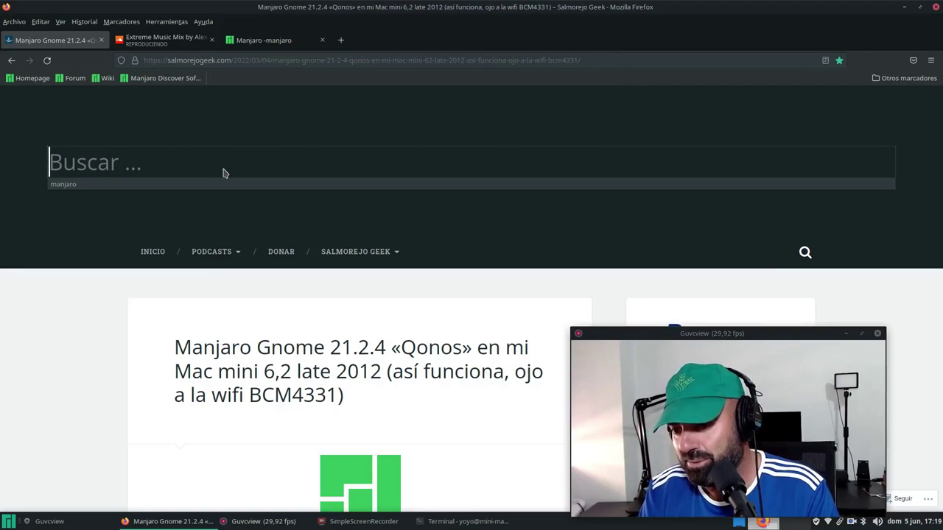
type("masto")
key("BackSpace")
type("o")
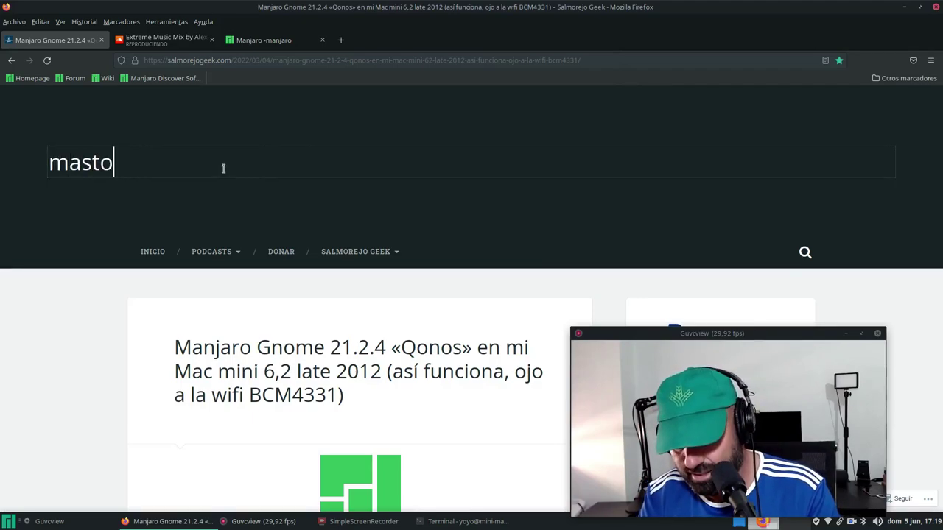
type("don")
key("Return")
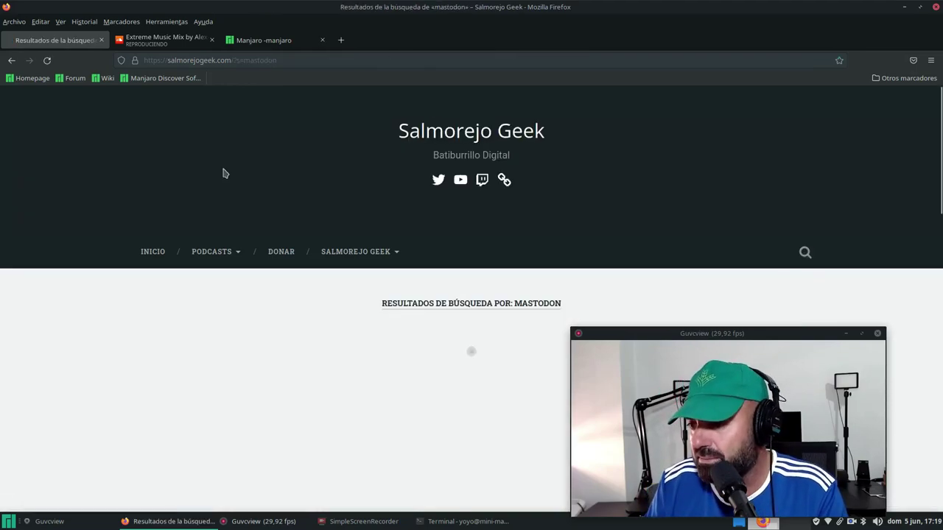
scroll(65, 259, "down", 5)
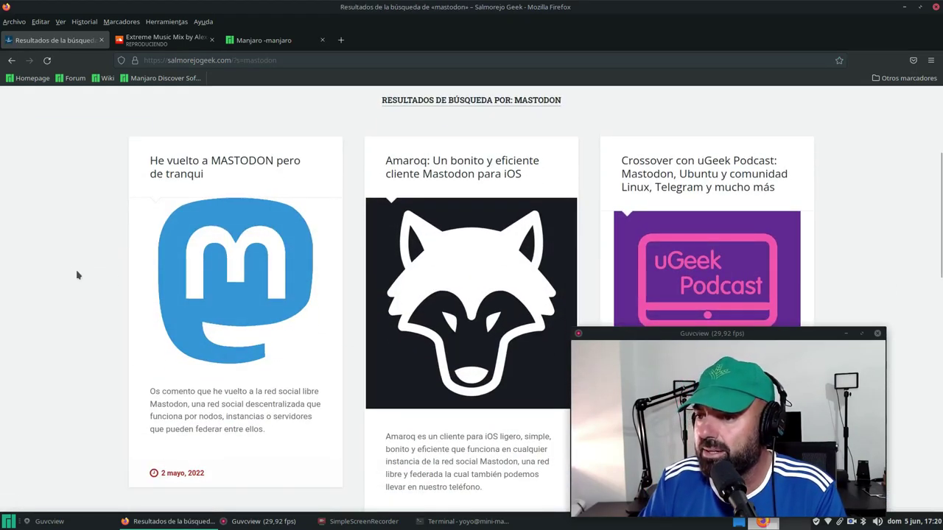
Step: Open the 'He vuelto a MASTODON pero de tranqui' result and its mastodon.online profile link in a new tab
left_click(200, 272)
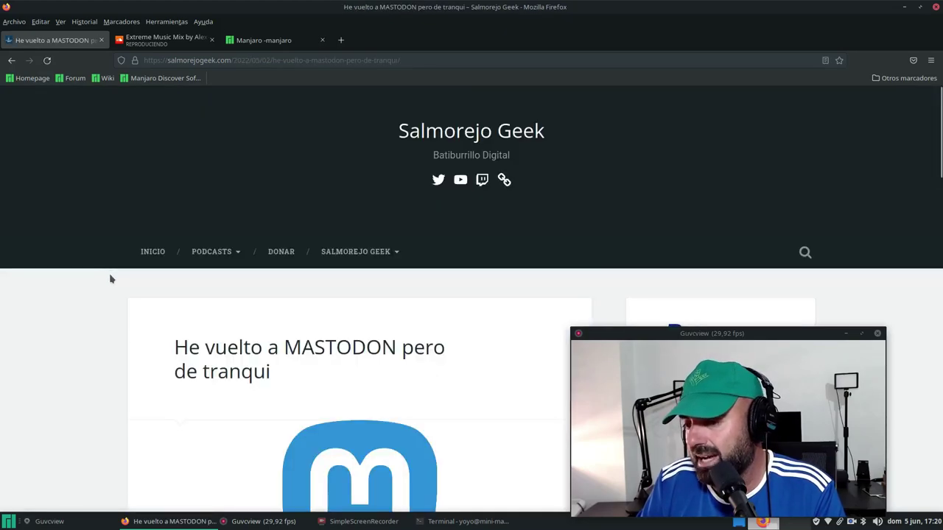
scroll(110, 279, "down", 5)
scroll(110, 278, "down", 3)
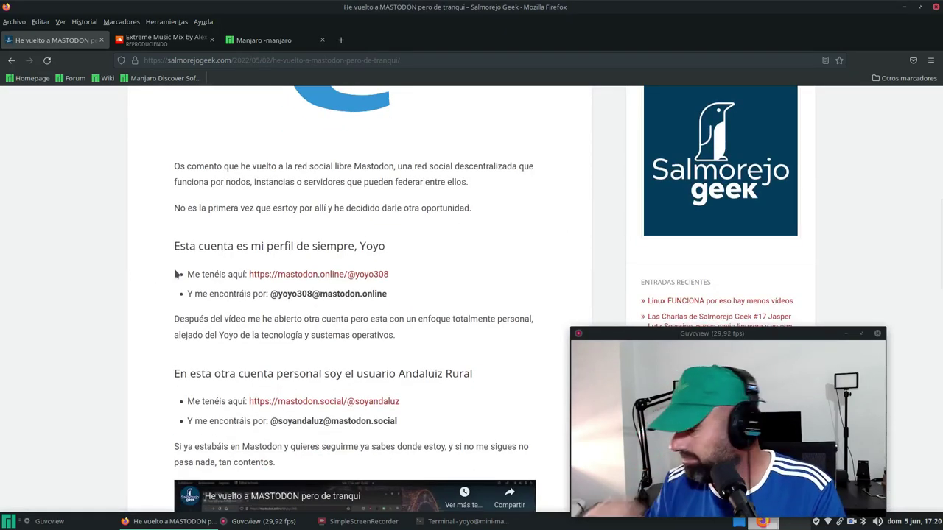
left_click(324, 274)
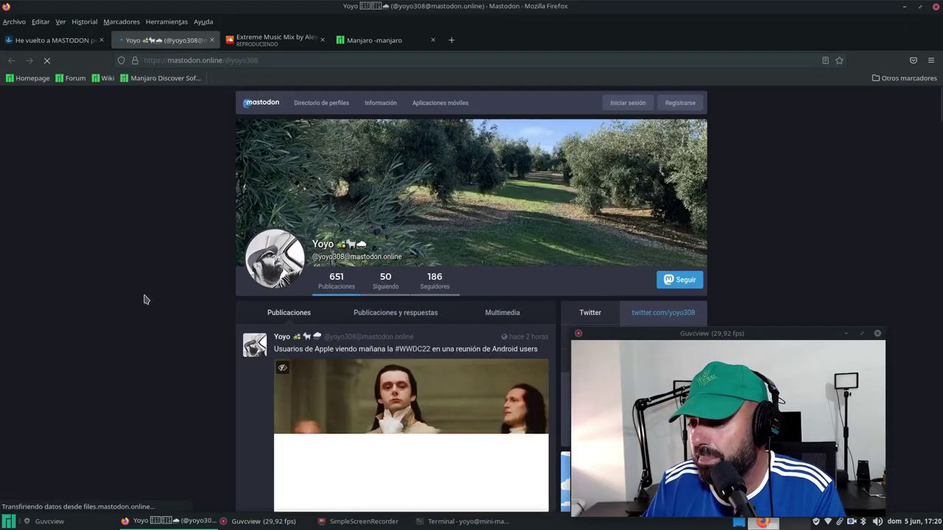
Step: Scroll the Mastodon profile timeline down to the 'Mi set de iluminación' lighting photo post
scroll(145, 299, "down", 3)
scroll(145, 299, "down", 4)
scroll(143, 298, "up", 4)
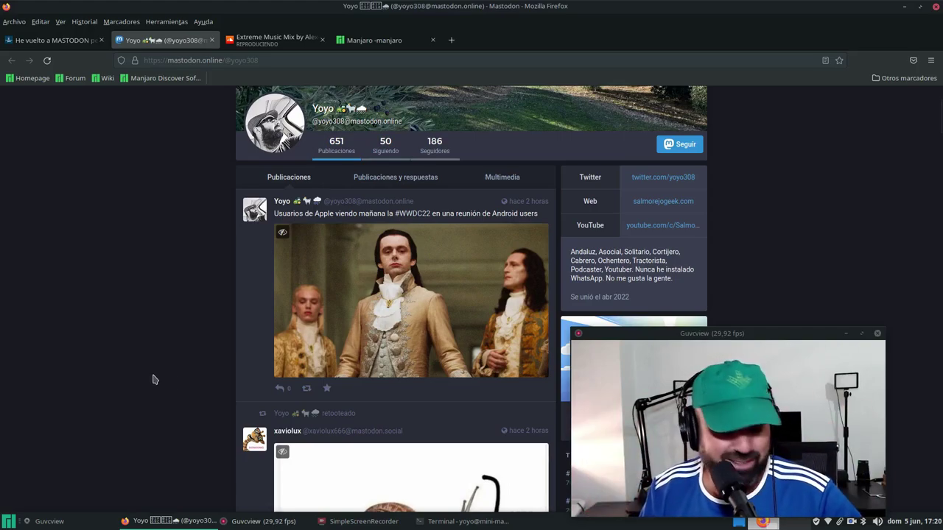
scroll(143, 380, "down", 3)
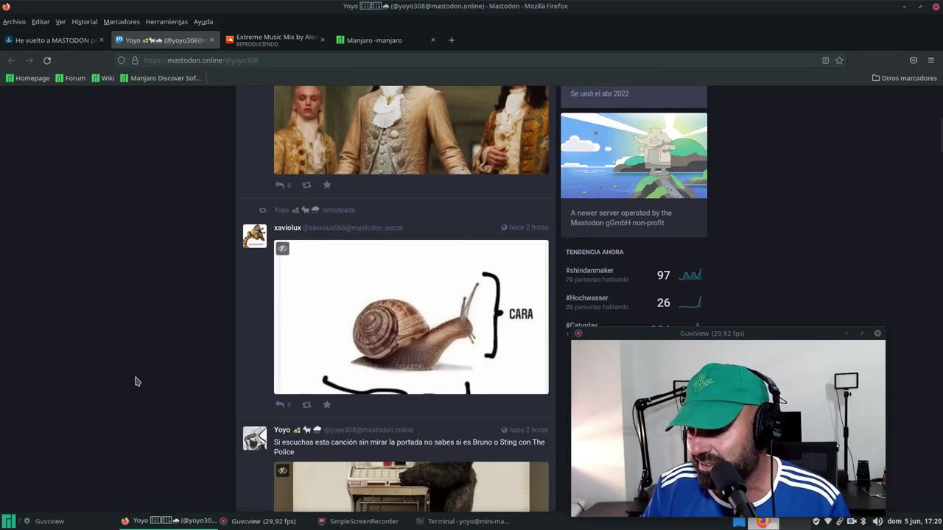
scroll(135, 380, "down", 2)
scroll(134, 381, "down", 4)
scroll(134, 382, "down", 3)
scroll(134, 382, "down", 3)
scroll(134, 382, "down", 3)
scroll(142, 378, "up", 3)
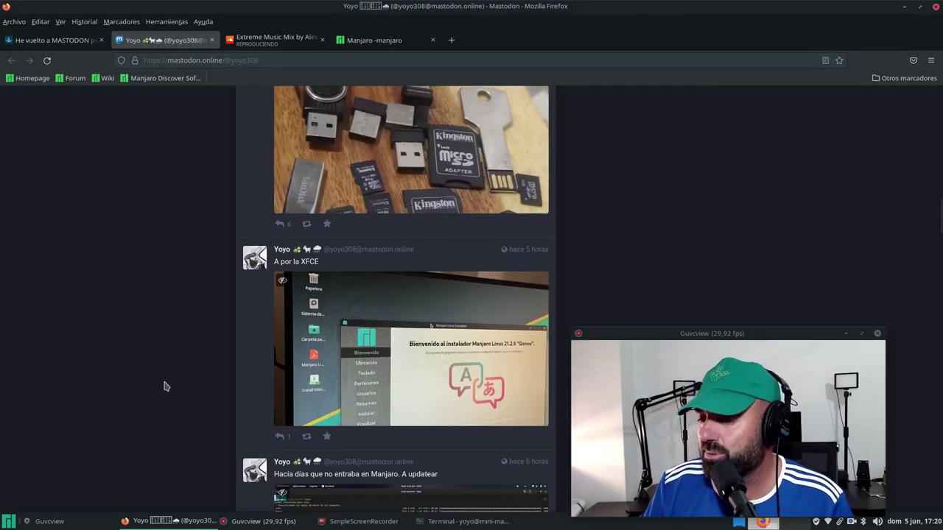
scroll(390, 360, "down", 4)
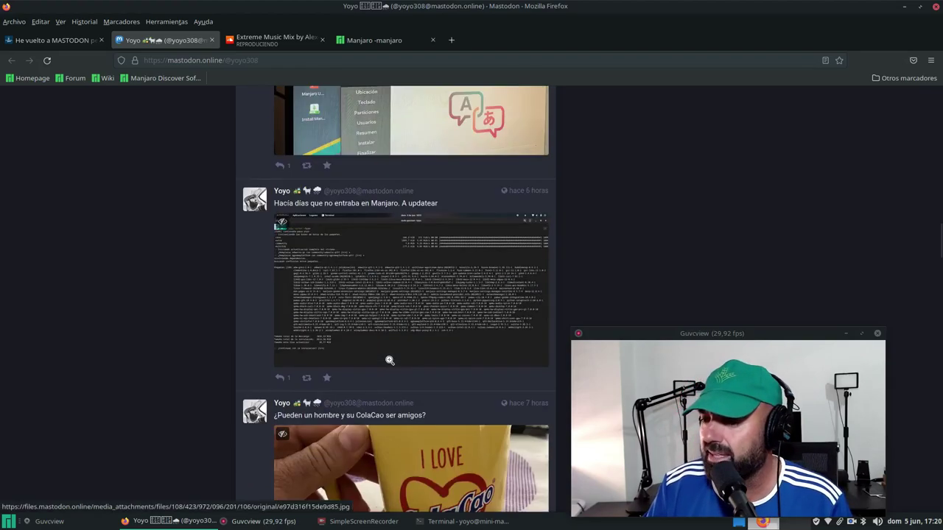
scroll(389, 359, "down", 5)
scroll(389, 360, "down", 1)
scroll(388, 360, "down", 3)
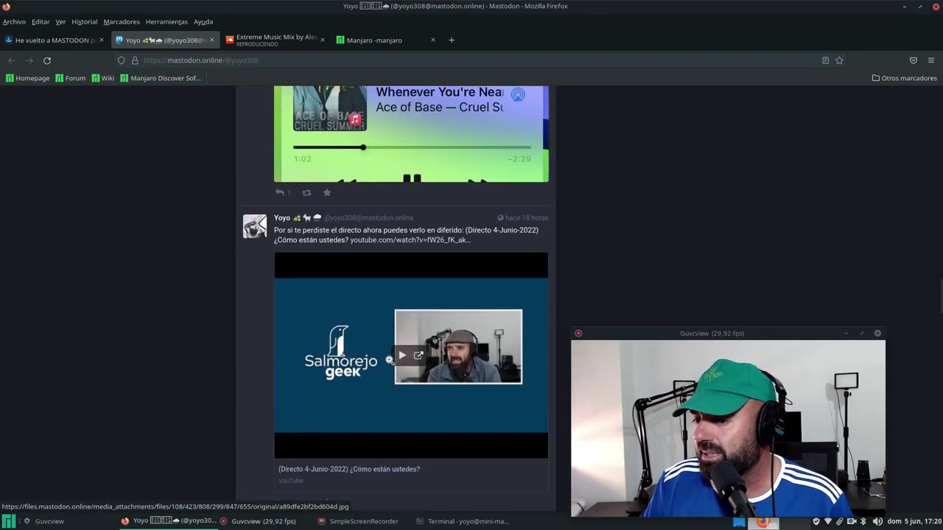
scroll(387, 360, "down", 1)
scroll(384, 361, "down", 5)
scroll(218, 273, "up", 3)
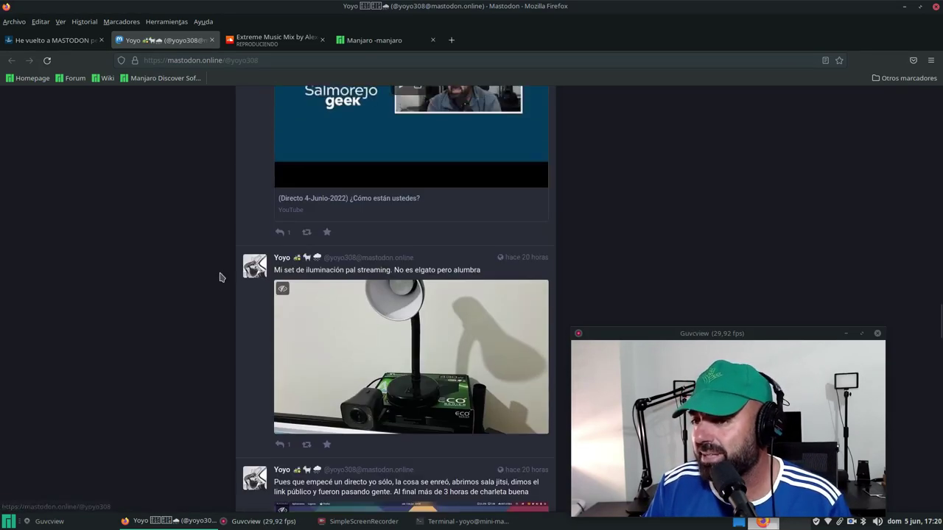
Step: Open the lamp photo full-size in the media viewer and move the Guvcview preview aside
left_click(358, 313)
left_click_drag(623, 341, 711, 337)
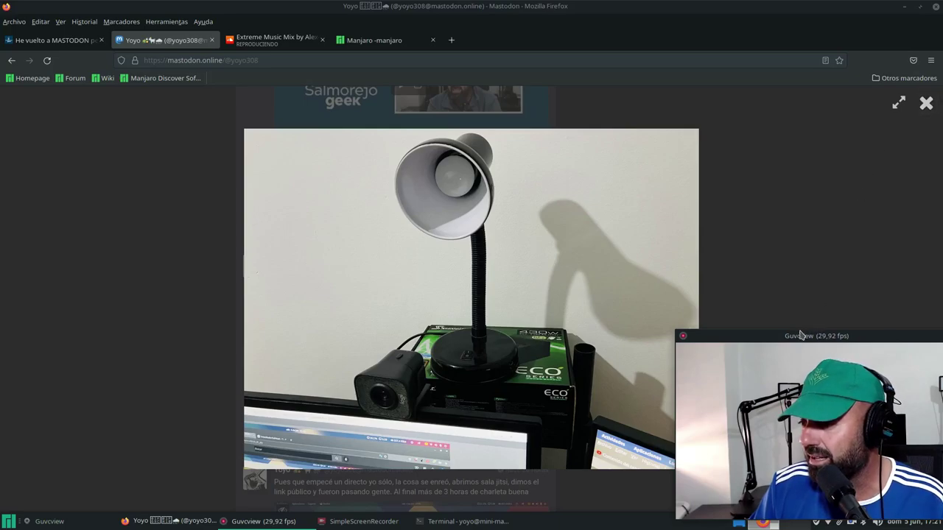
left_click_drag(798, 334, 825, 364)
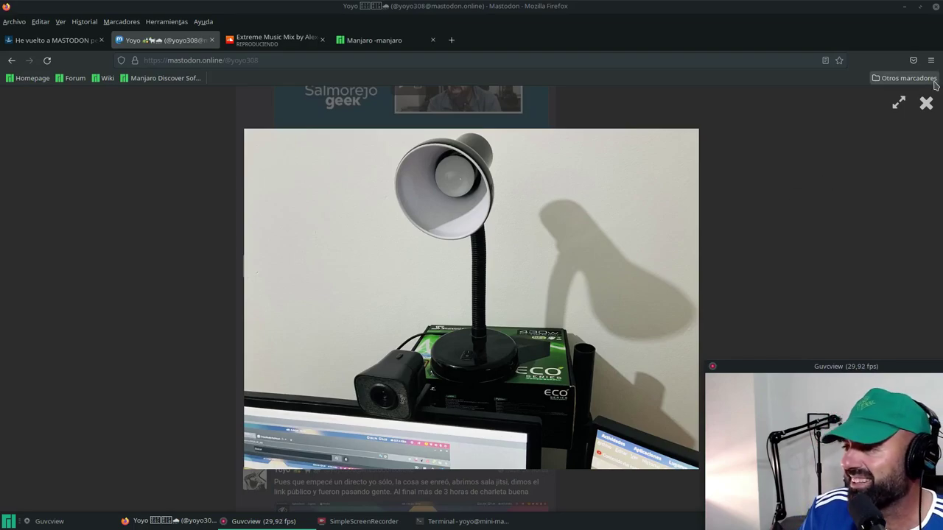
Step: Close the full-size lamp photo and scroll back up to the Mastodon profile header
left_click(926, 103)
scroll(561, 274, "down", 3)
scroll(561, 274, "up", 5)
scroll(562, 273, "up", 5)
scroll(562, 273, "up", 5)
scroll(256, 287, "down", 3)
scroll(250, 286, "down", 5)
scroll(223, 284, "down", 5)
scroll(205, 278, "down", 5)
scroll(204, 280, "down", 5)
scroll(190, 279, "up", 5)
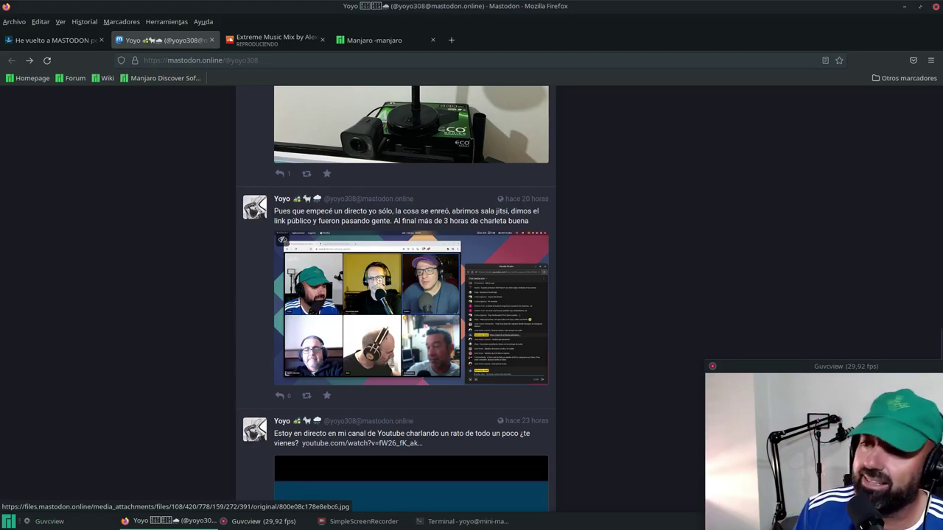
scroll(364, 317, "up", 5)
scroll(365, 318, "up", 5)
scroll(365, 318, "up", 5)
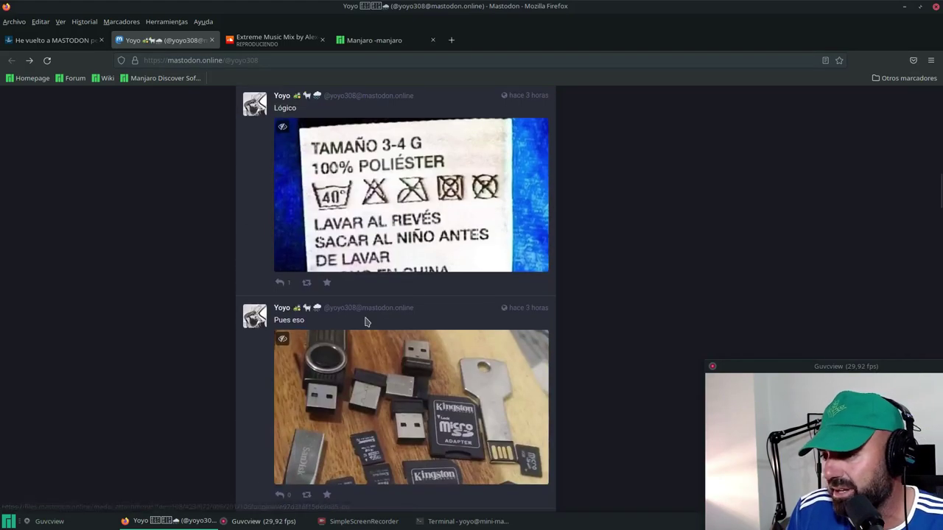
scroll(365, 320, "up", 5)
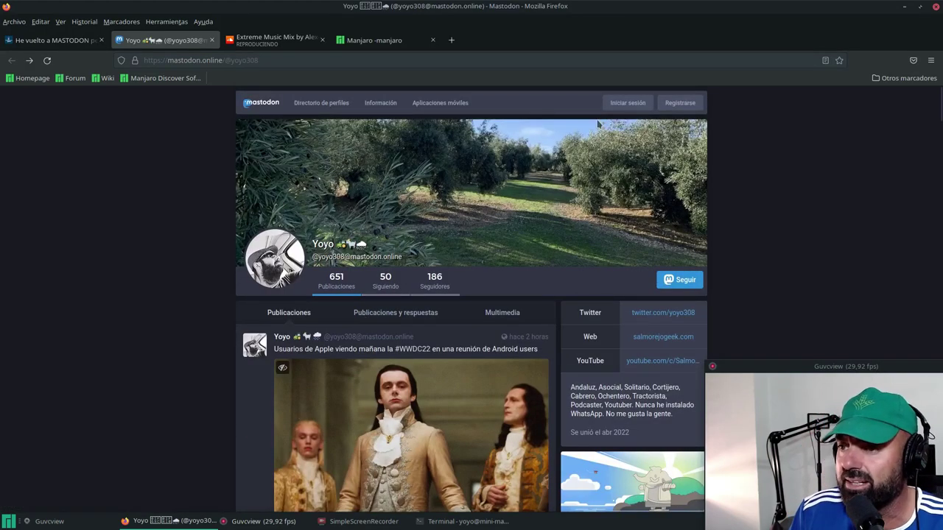
Step: Minimise Firefox and move the Guvcview camera preview to the upper right of the desktop
left_click(902, 7)
mouse_move(816, 364)
left_mouse_down()
mouse_move(675, 100)
mouse_move(708, 45)
left_mouse_up()
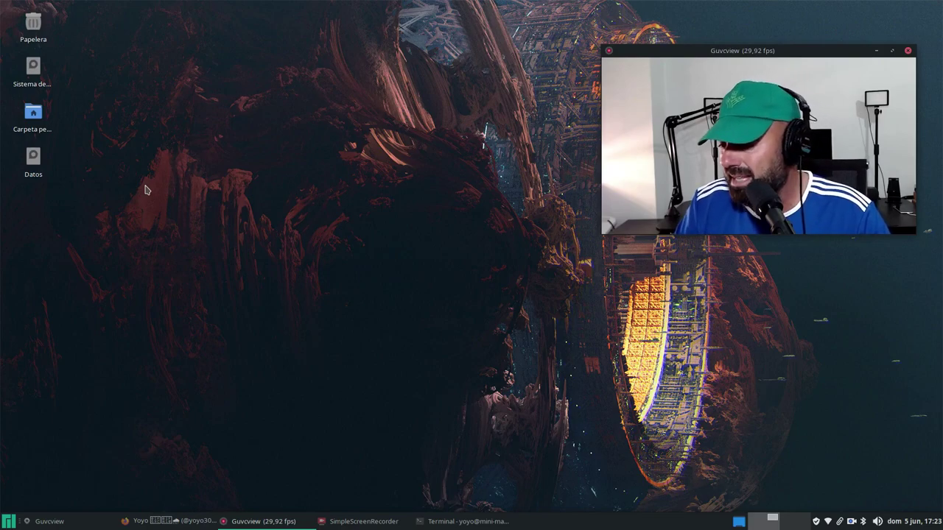
left_click(912, 521)
left_click(825, 406)
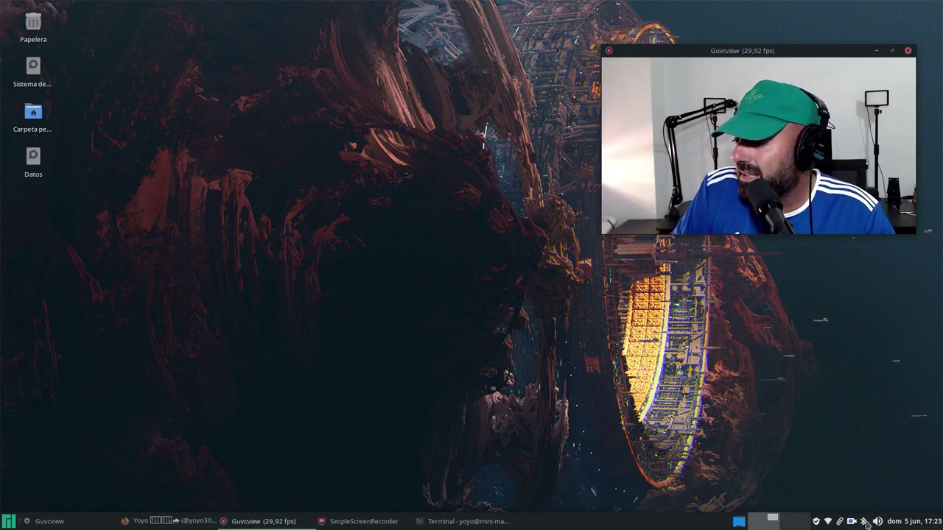
left_click(877, 520)
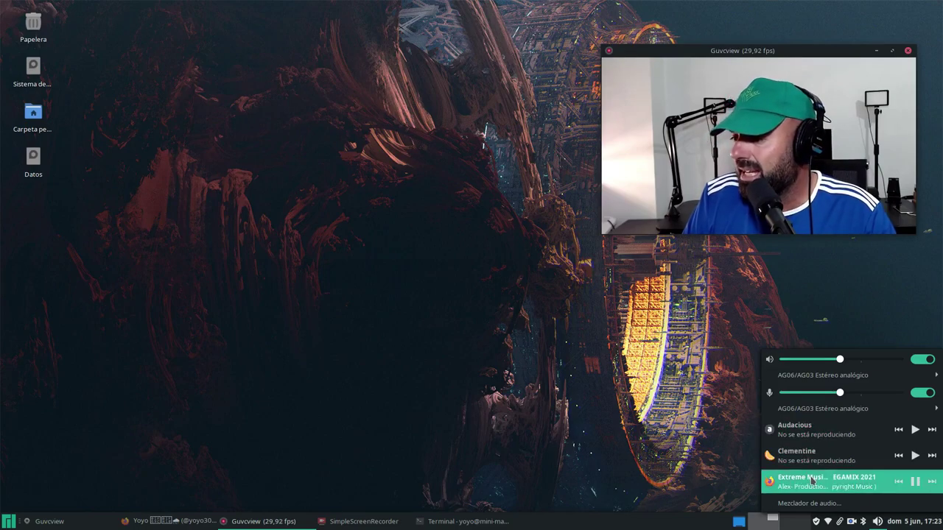
Step: Dismiss the volume controls and return to Firefox's SoundCloud tab playing the Extreme Music Mix
left_click(363, 427)
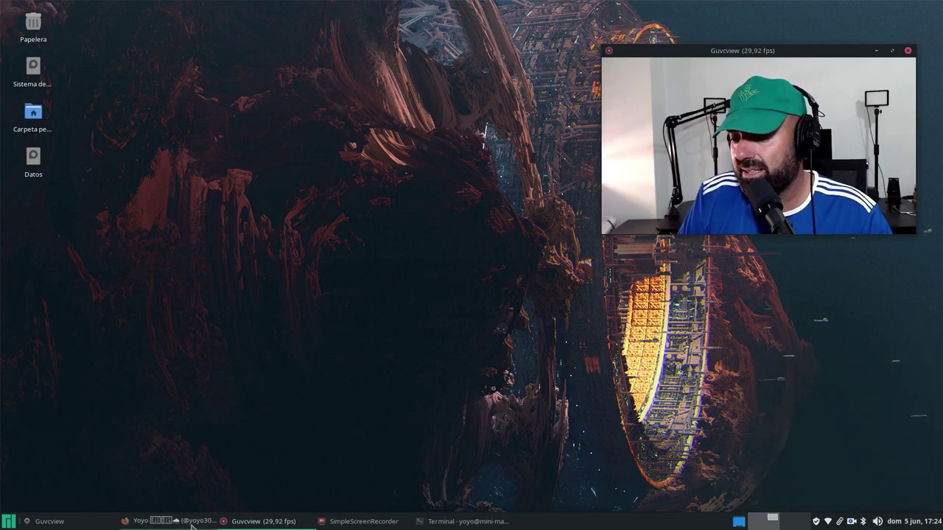
left_click(192, 521)
left_click(258, 40)
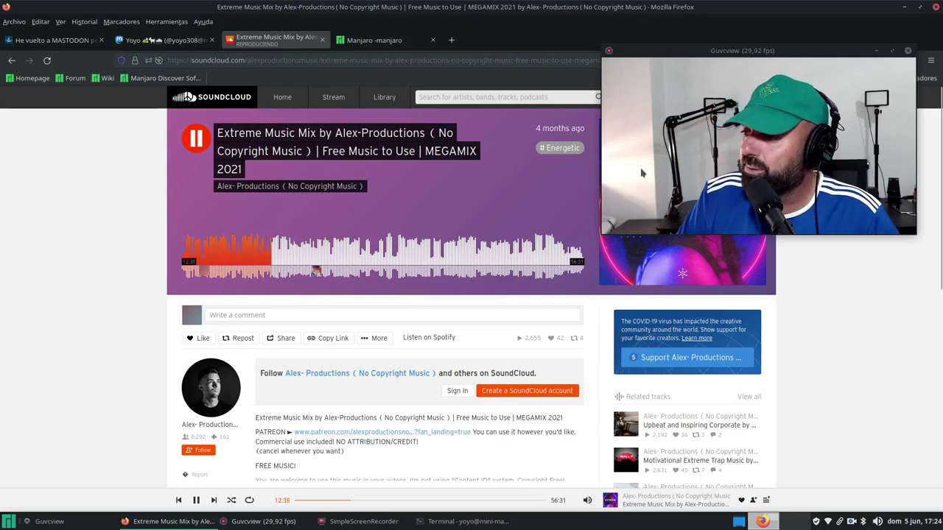
Step: Minimise Firefox, open and close the Whisker menu, then restore Firefox from the taskbar
left_click(907, 8)
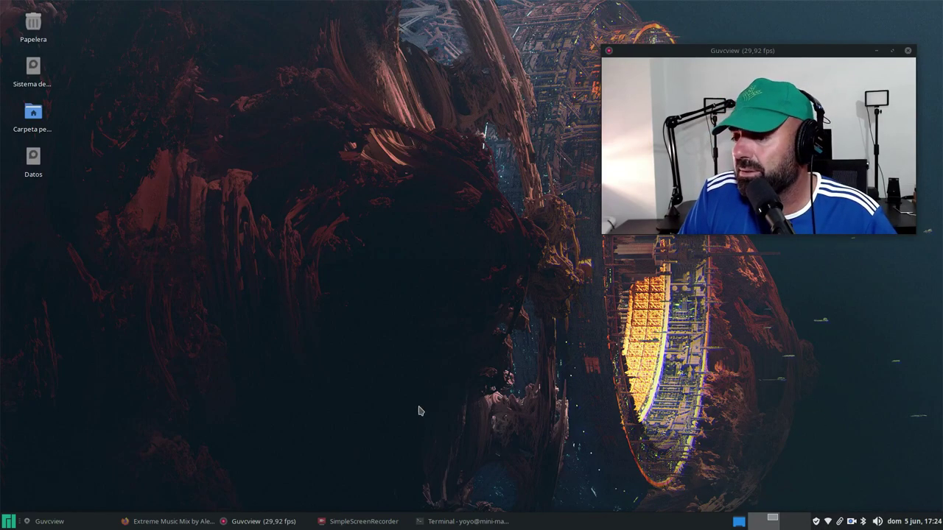
left_click(7, 520)
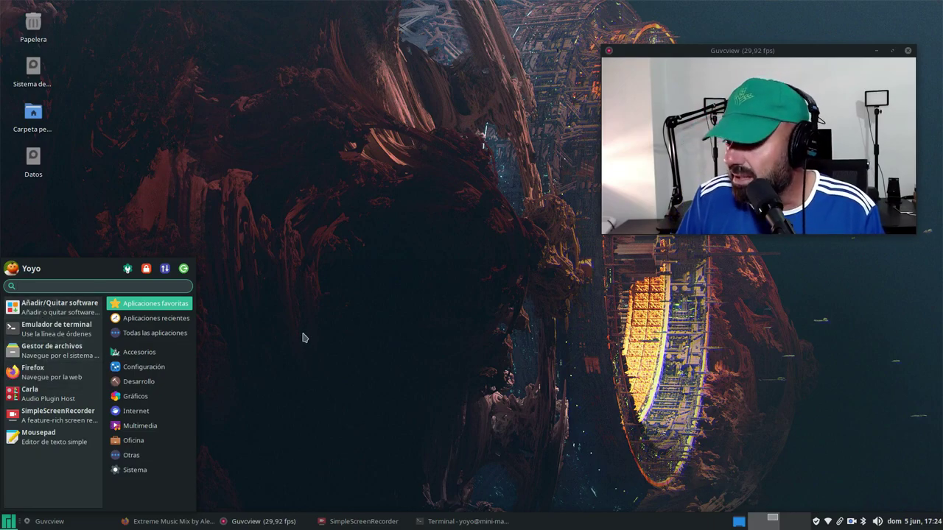
left_click(267, 422)
left_click(148, 522)
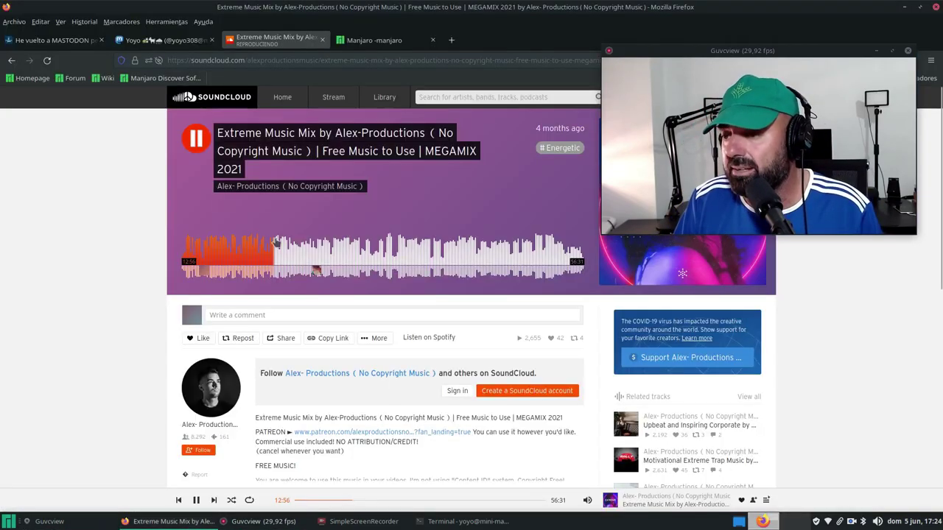
Step: Back on the Salmorejo Geek blog, search the site for 'pipewire manjaro' and browse the results
left_click(55, 40)
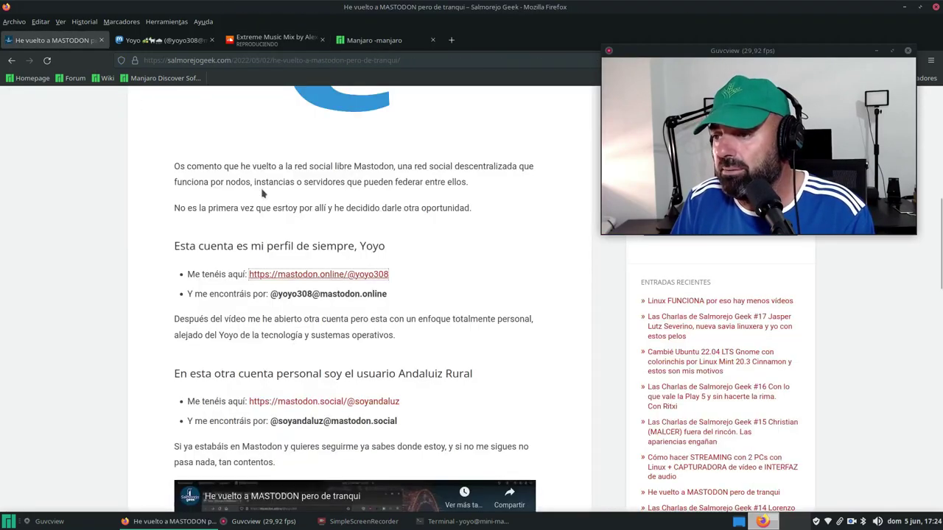
scroll(295, 214, "up", 10)
left_click_drag(752, 50, 440, 106)
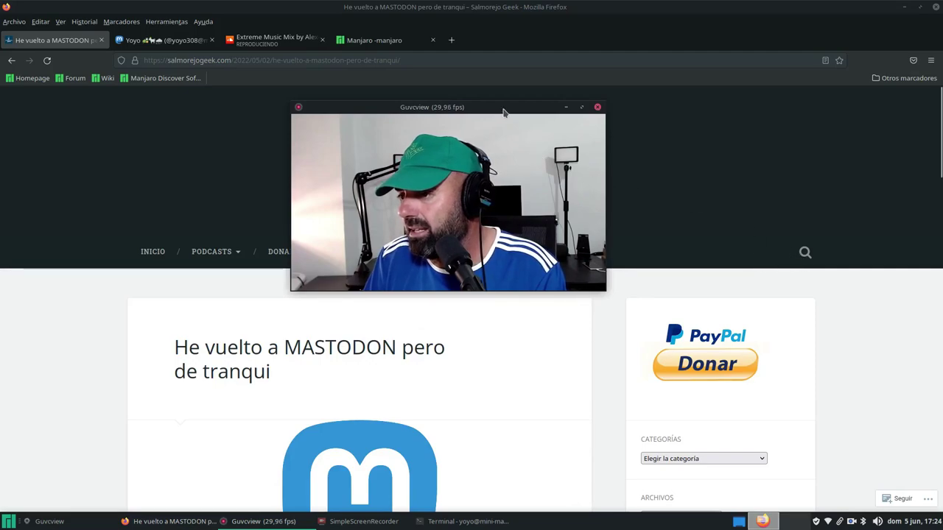
left_click_drag(501, 107, 776, 53)
left_click(805, 252)
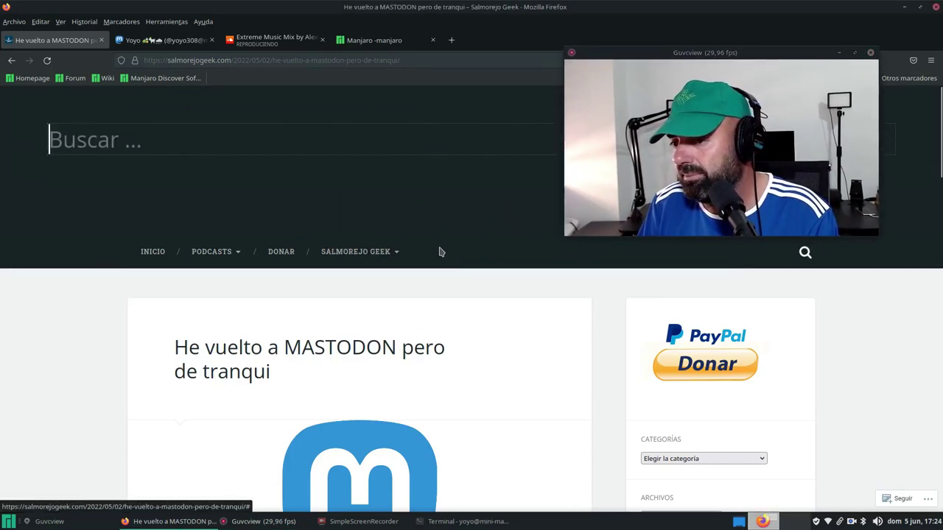
left_click(130, 165)
type("pip")
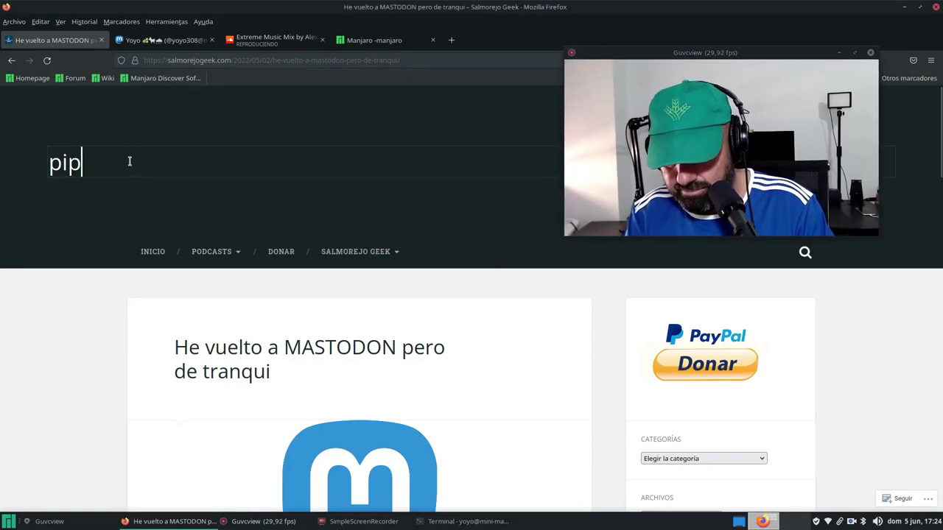
type("ewire manjaro")
key("Return")
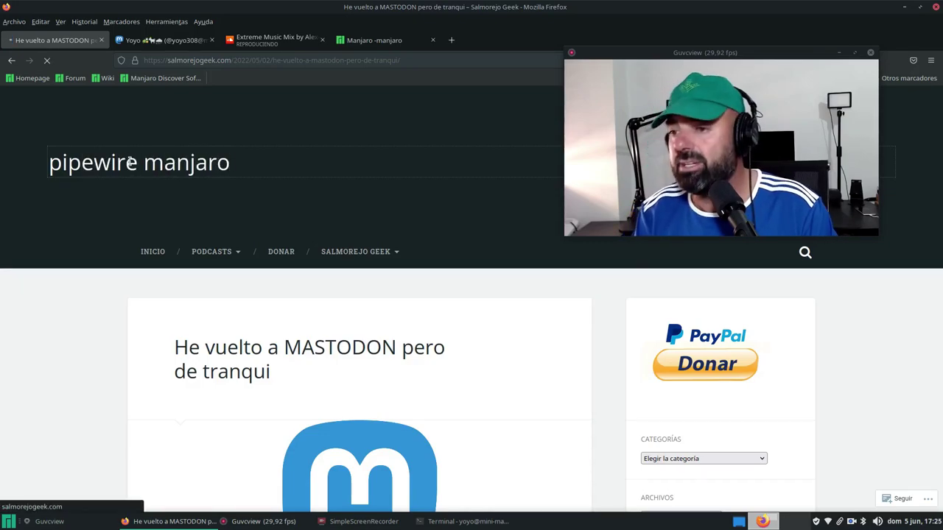
scroll(103, 266, "down", 3)
Step: Open the PipeWire/WirePlumber tutorial and scroll to the 'sudo pacman -S pipewire-jack…' packages command
left_click(200, 359)
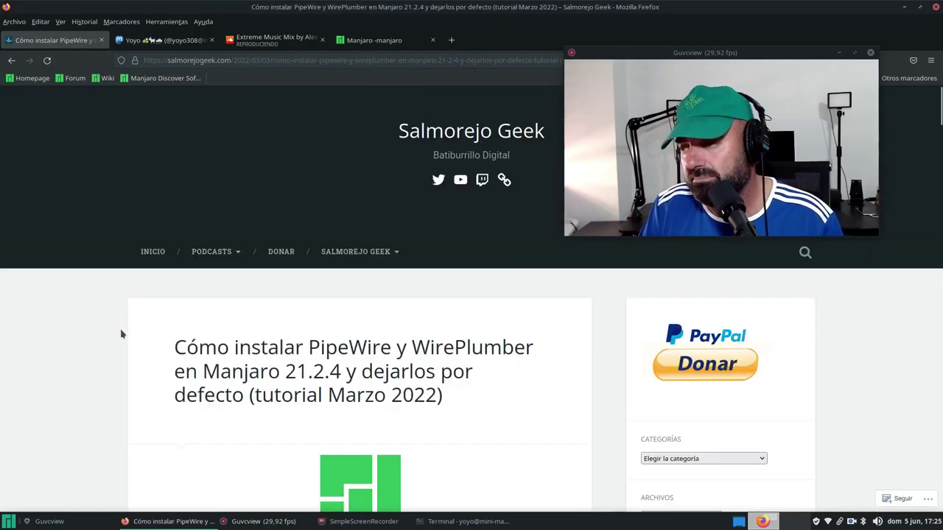
scroll(112, 328, "down", 5)
scroll(104, 325, "up", 5)
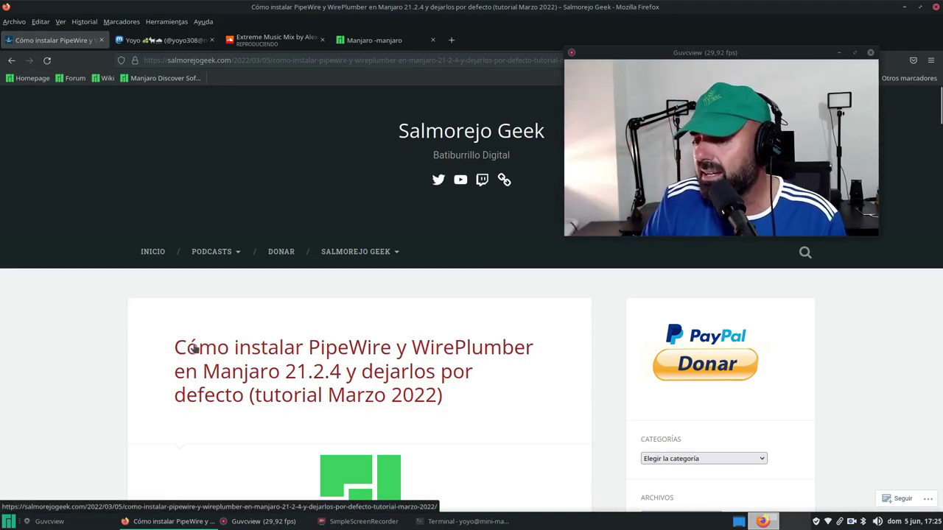
scroll(192, 293, "down", 5)
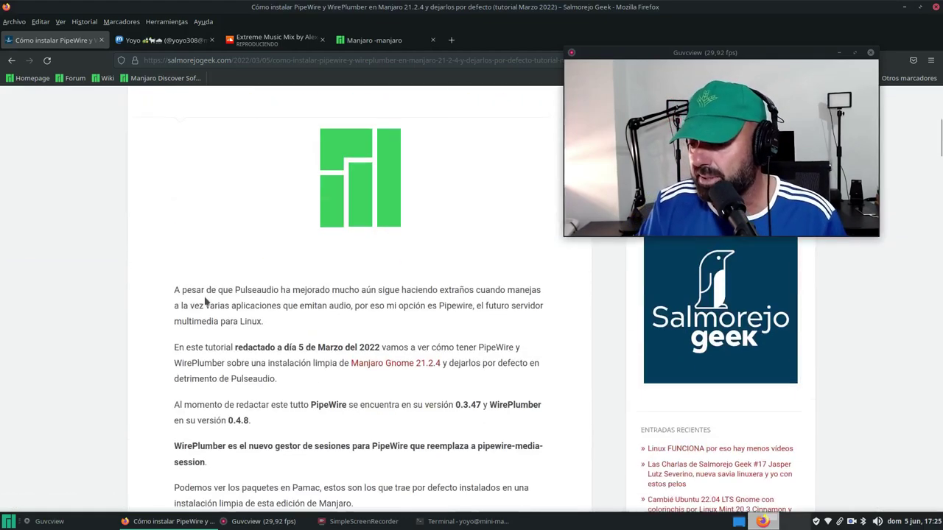
scroll(184, 291, "down", 3)
scroll(129, 278, "down", 4)
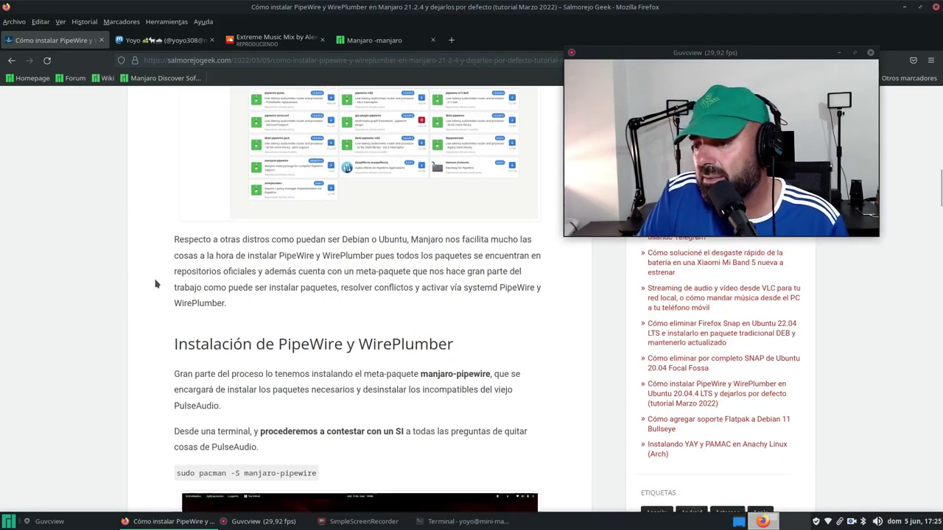
scroll(111, 281, "down", 2)
scroll(167, 276, "down", 5)
scroll(165, 278, "down", 5)
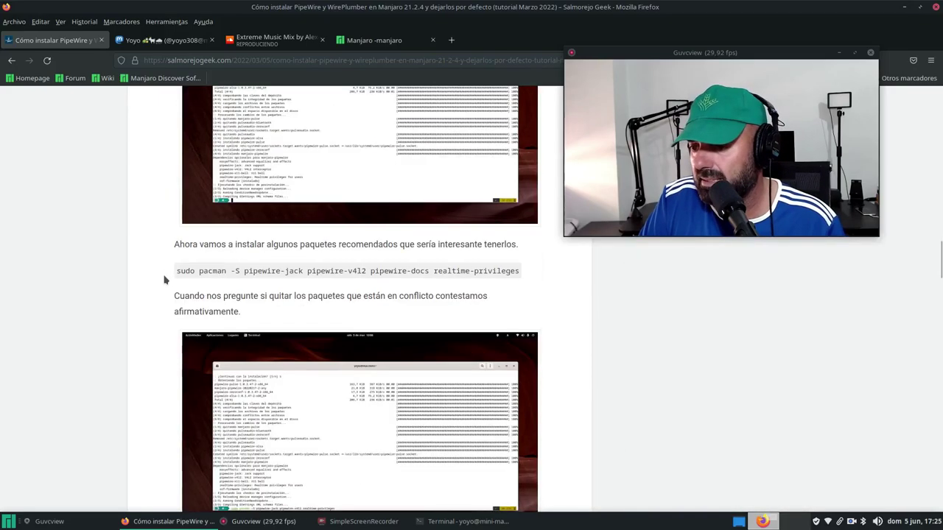
scroll(164, 276, "down", 4)
scroll(164, 276, "up", 4)
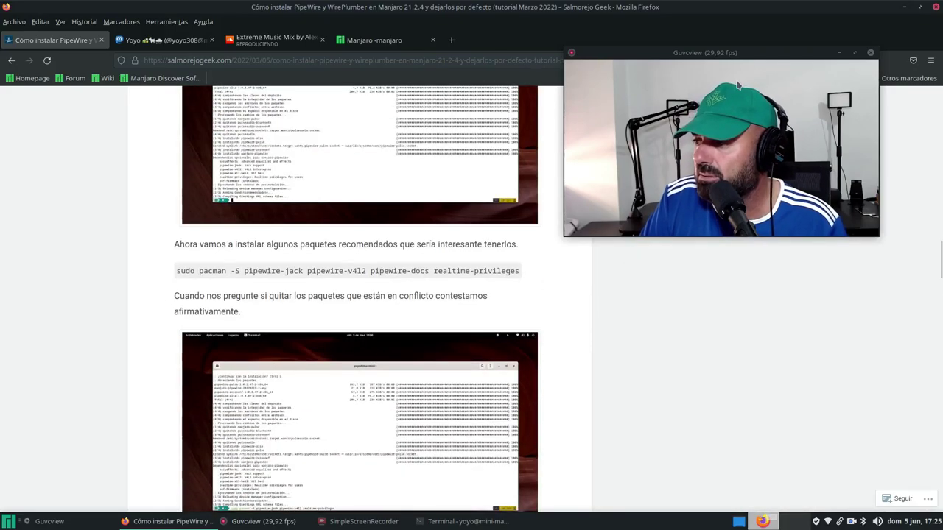
Step: Minimize Firefox, launch Carla from the app menu and show its Patchbay connection graph
left_click(903, 7)
left_click(8, 522)
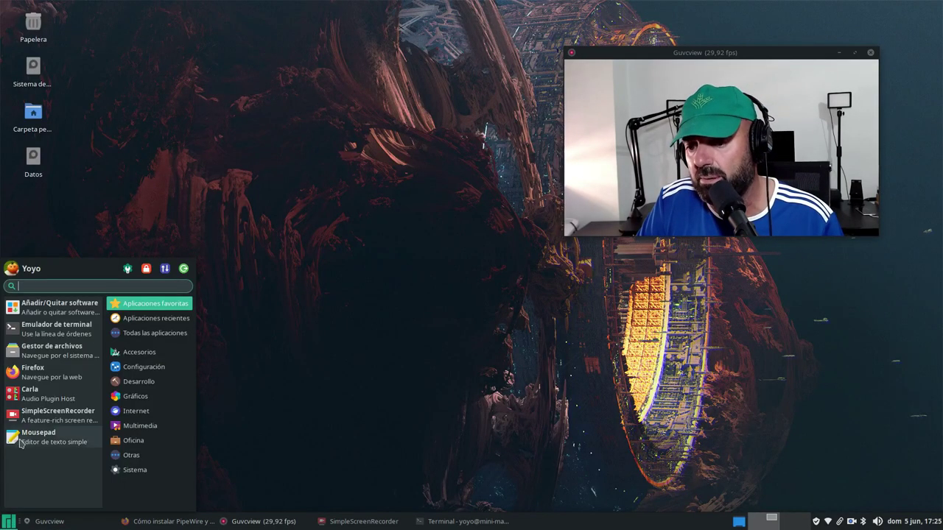
left_click(32, 390)
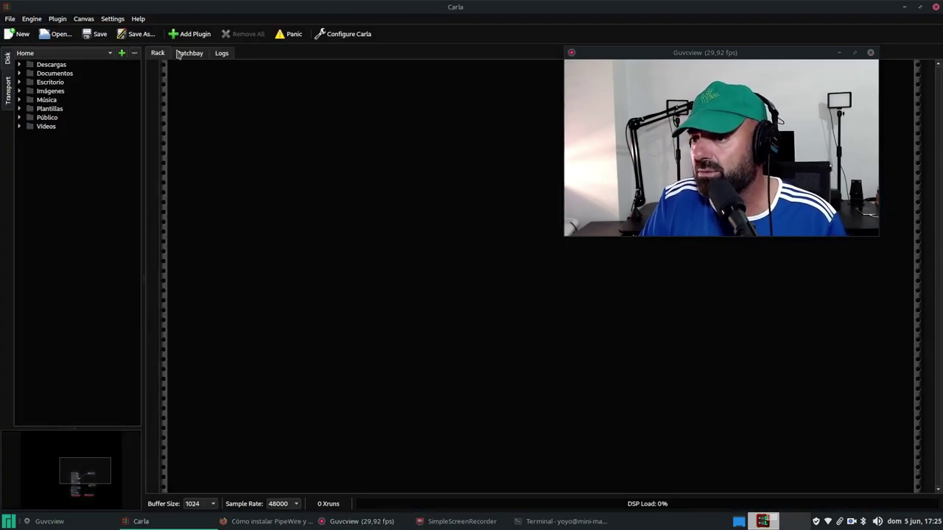
left_click(190, 54)
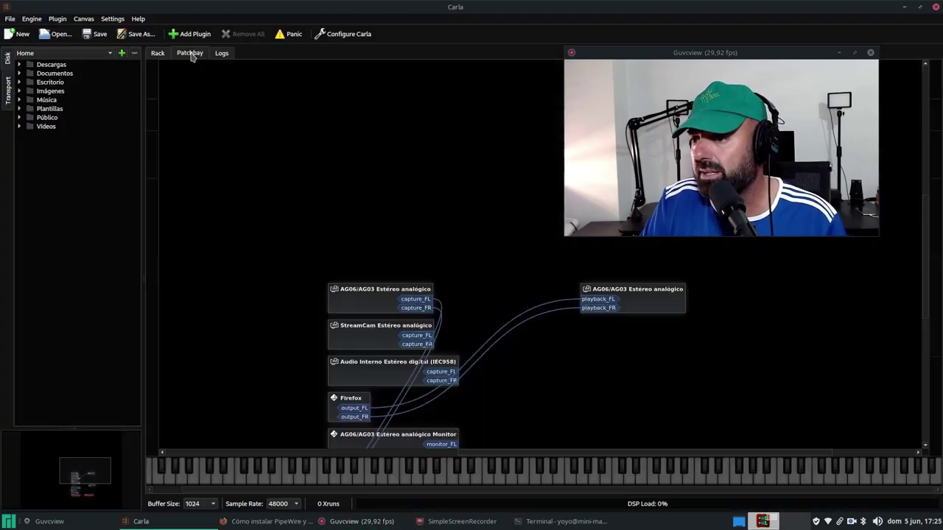
Step: Place the AG06/AG03 capture node beside SimpleScreenRecorder, move the playback node, then minimize Carla
scroll(337, 183, "down", 2)
scroll(319, 179, "down", 1)
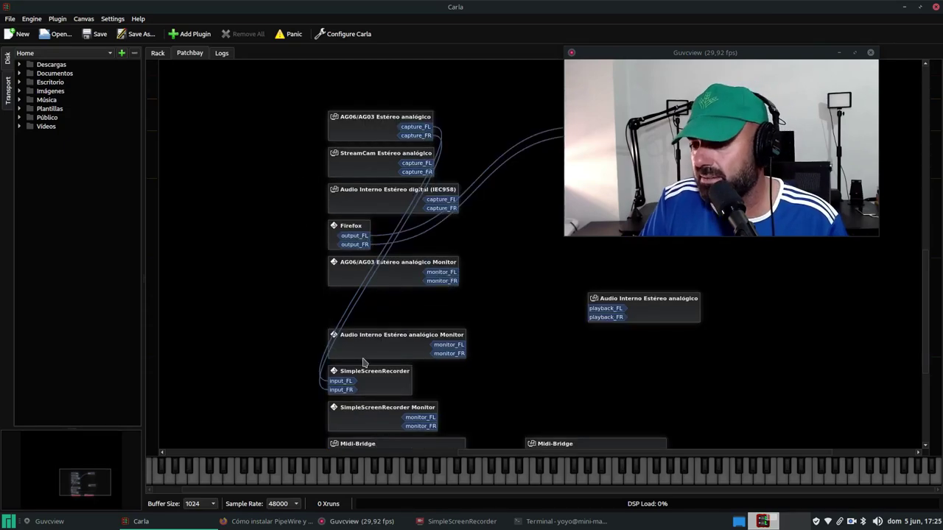
left_click_drag(368, 369, 513, 81)
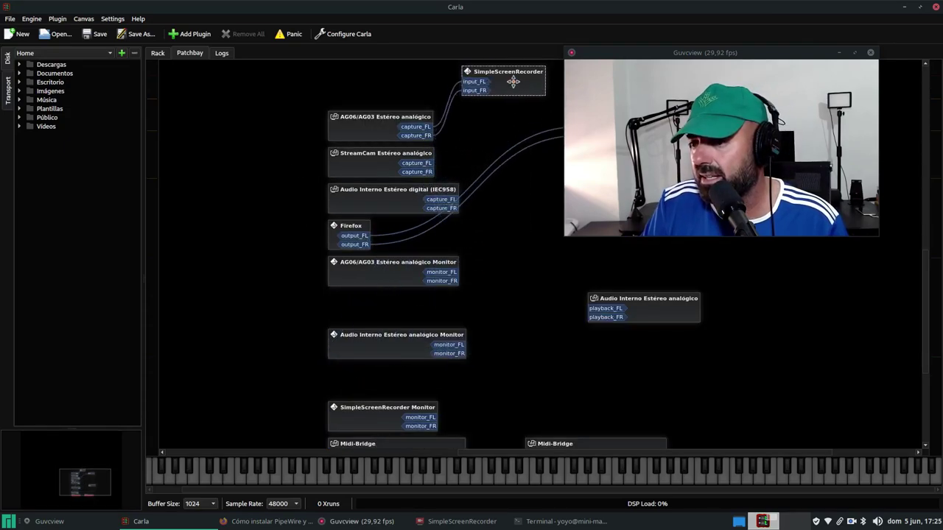
scroll(275, 254, "up", 2)
left_click_drag(356, 251, 240, 142)
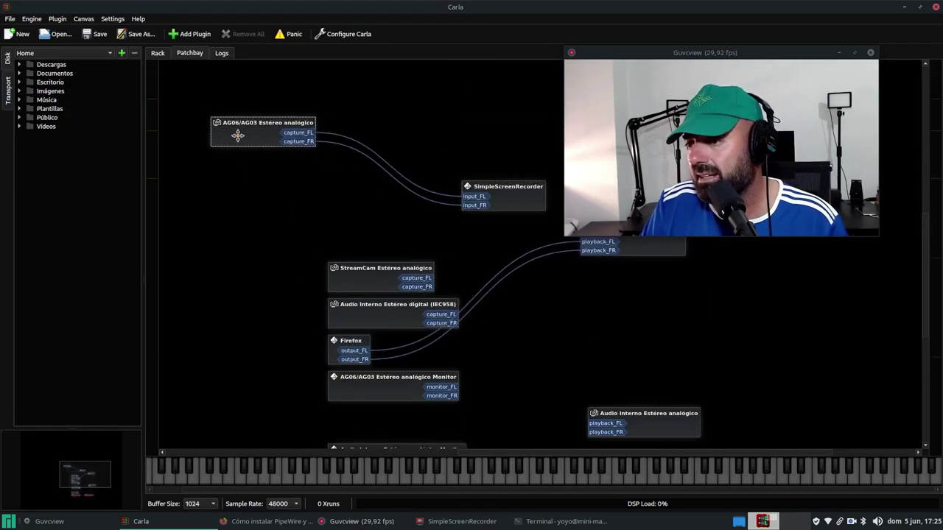
left_click_drag(508, 187, 463, 122)
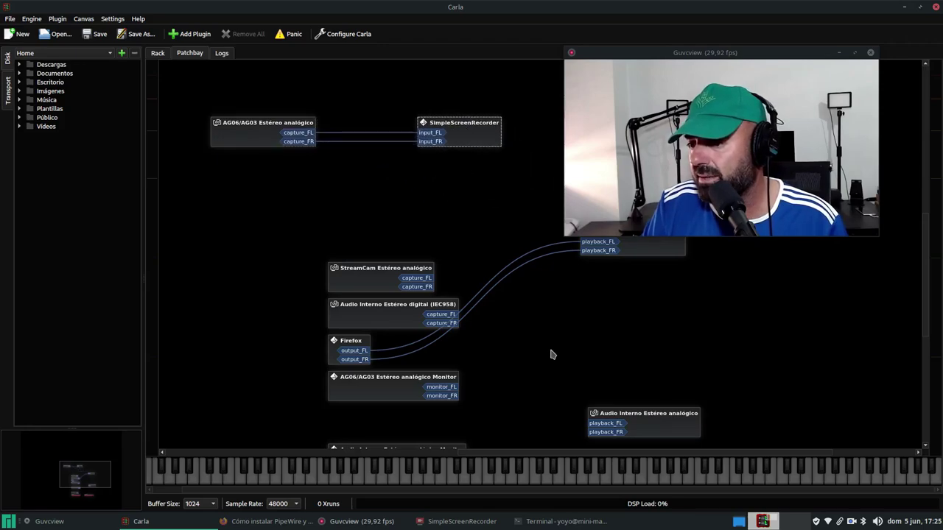
scroll(552, 355, "up", 1)
left_click_drag(646, 304, 687, 343)
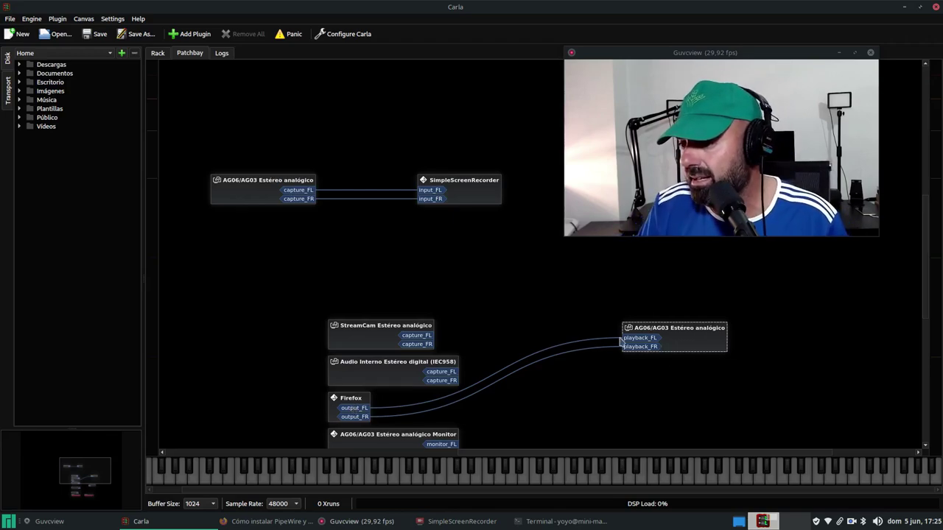
scroll(501, 282, "up", 4)
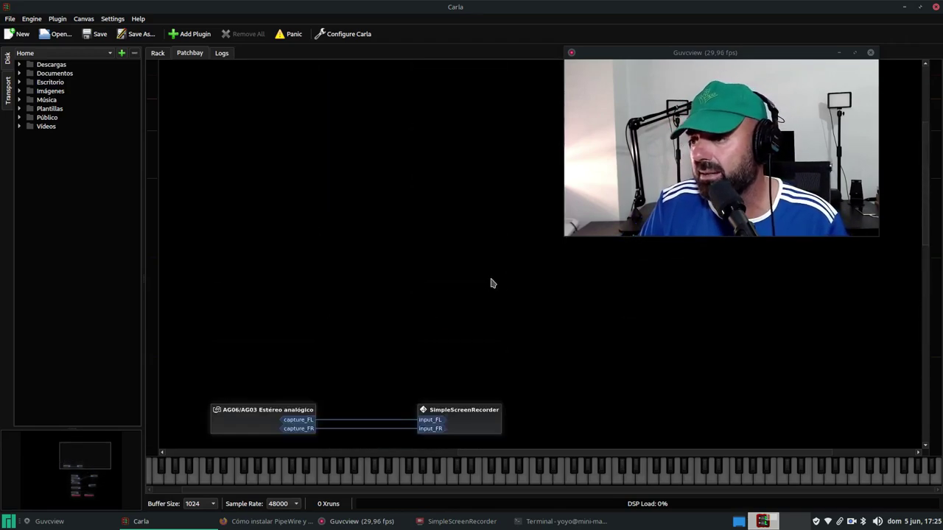
left_click(903, 8)
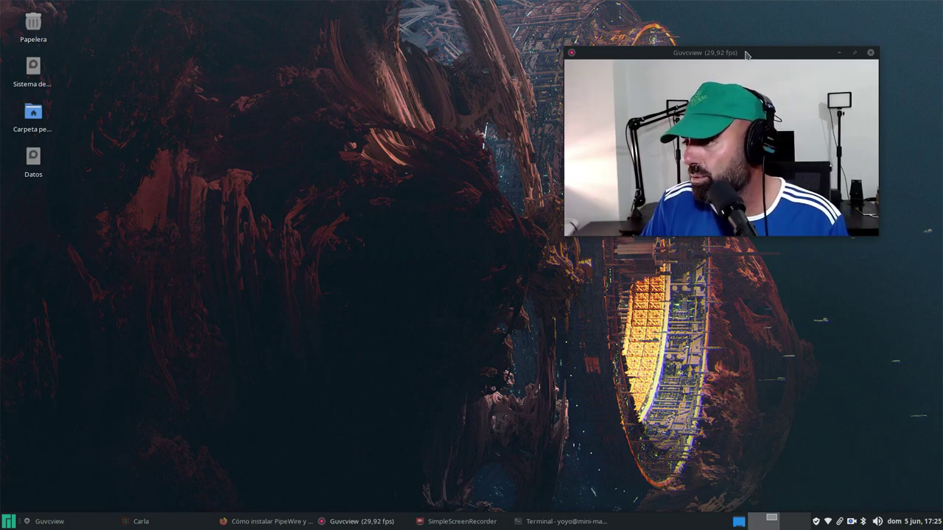
left_click_drag(745, 53, 789, 30)
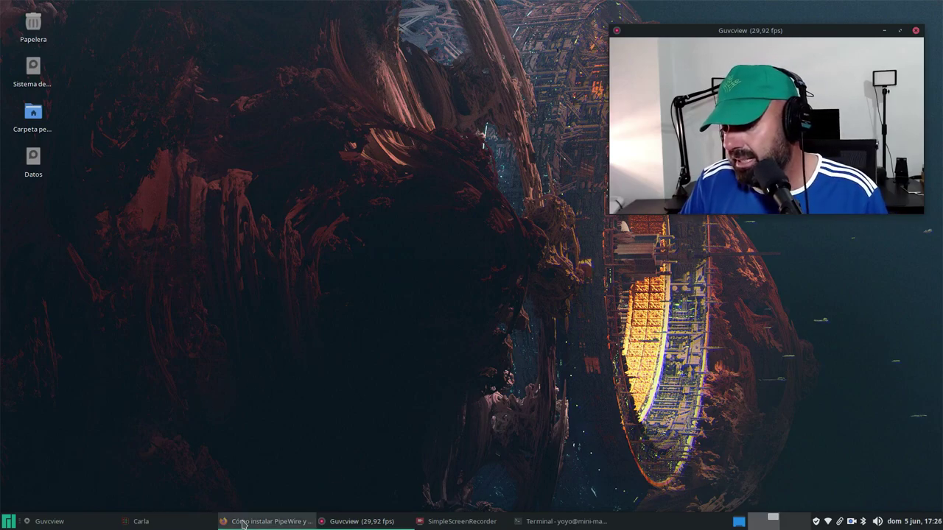
left_click(308, 521)
scroll(118, 327, "up", 2)
scroll(545, 197, "up", 5)
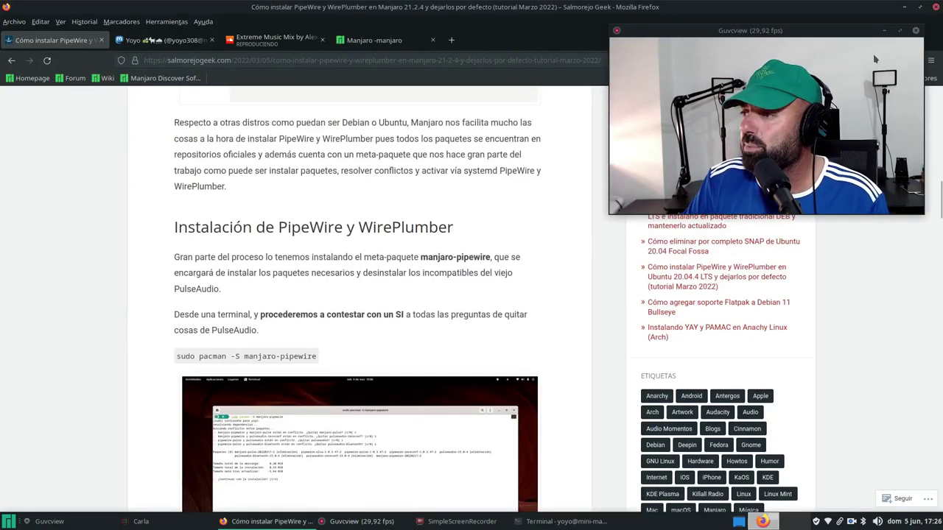
left_click(904, 6)
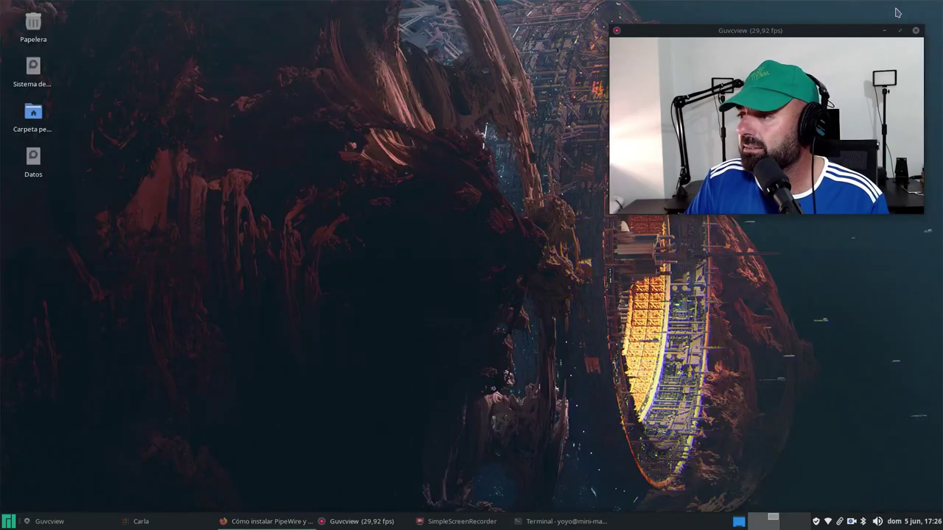
left_click(9, 523)
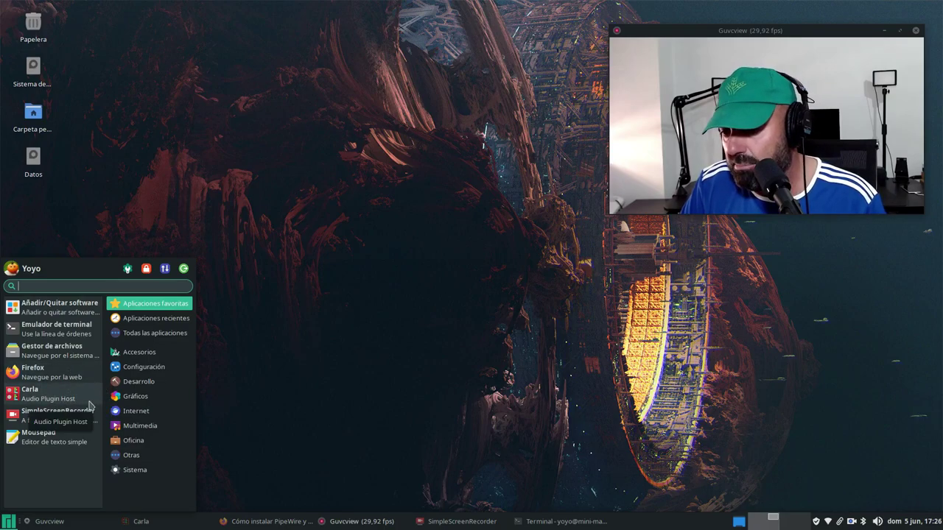
left_click(361, 349)
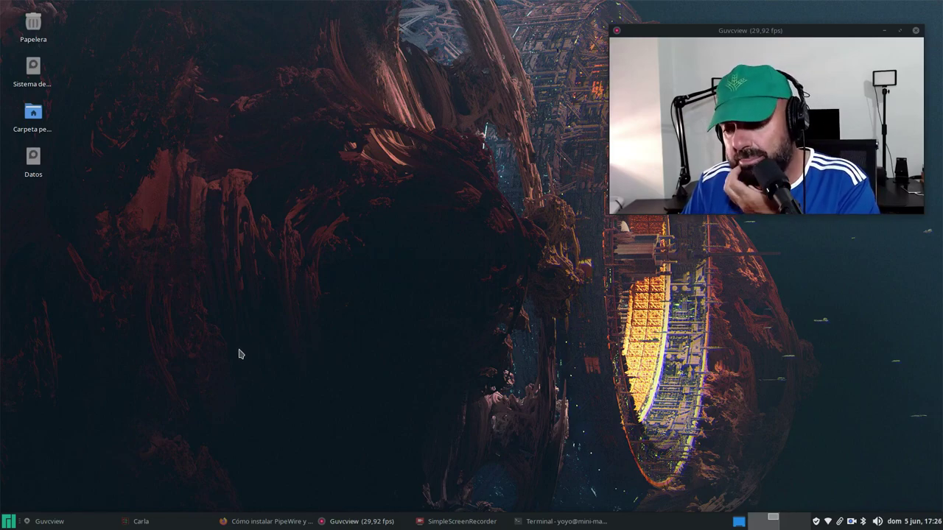
left_click(13, 522)
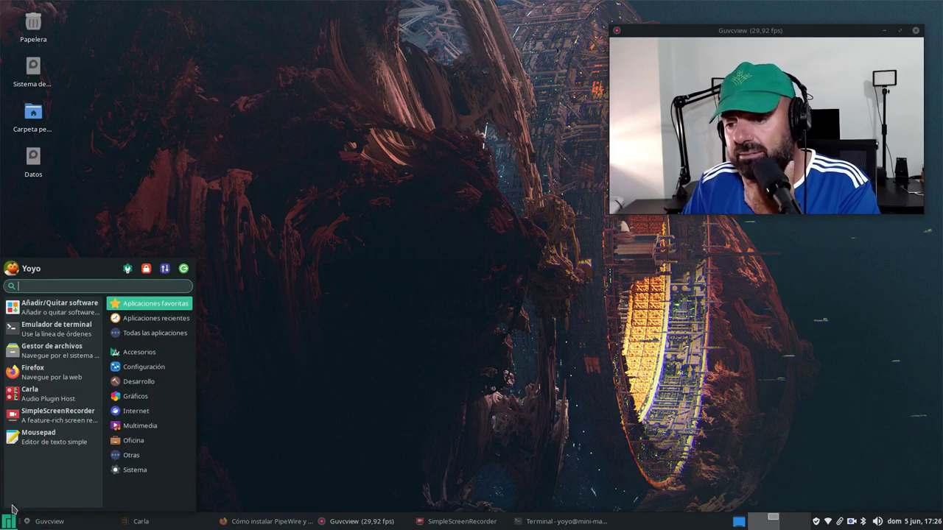
Step: Launch Añadir/Quitar software, un-maximize it, and resize it into a smaller two-column window
left_click(69, 310)
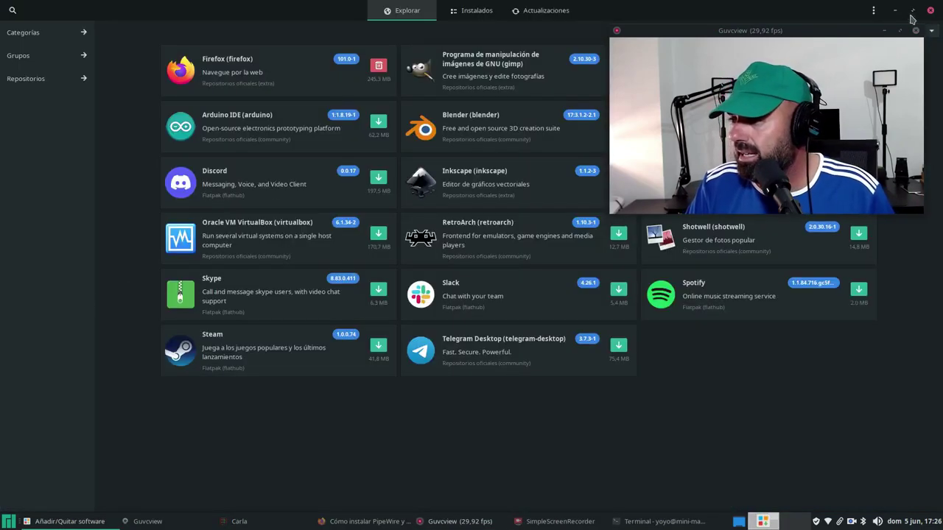
left_click(913, 10)
mouse_move(277, 63)
left_mouse_down()
mouse_move(194, 131)
mouse_move(193, 86)
left_mouse_up()
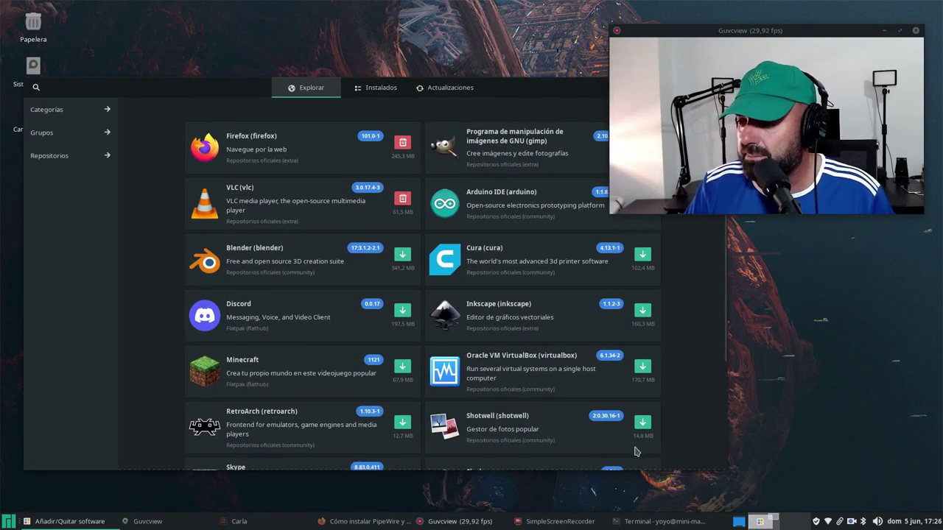
left_click_drag(728, 470, 608, 432)
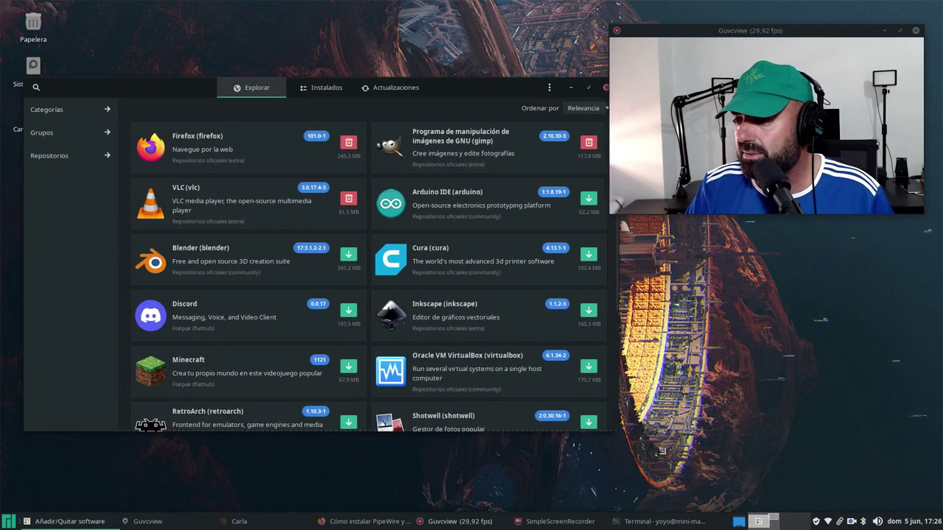
mouse_move(205, 89)
left_mouse_down()
mouse_move(185, 29)
mouse_move(194, 89)
left_mouse_up()
mouse_move(711, 487)
left_click_drag(712, 493, 558, 442)
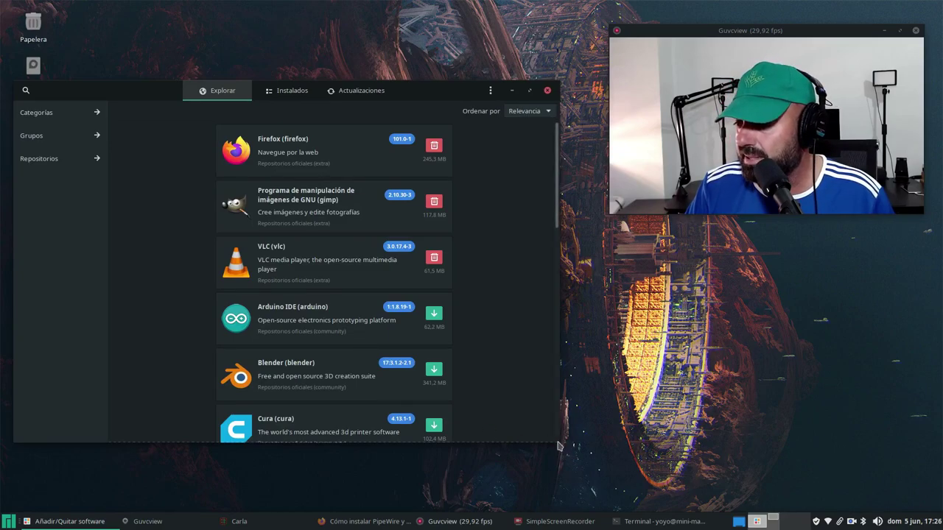
left_click_drag(558, 442, 620, 479)
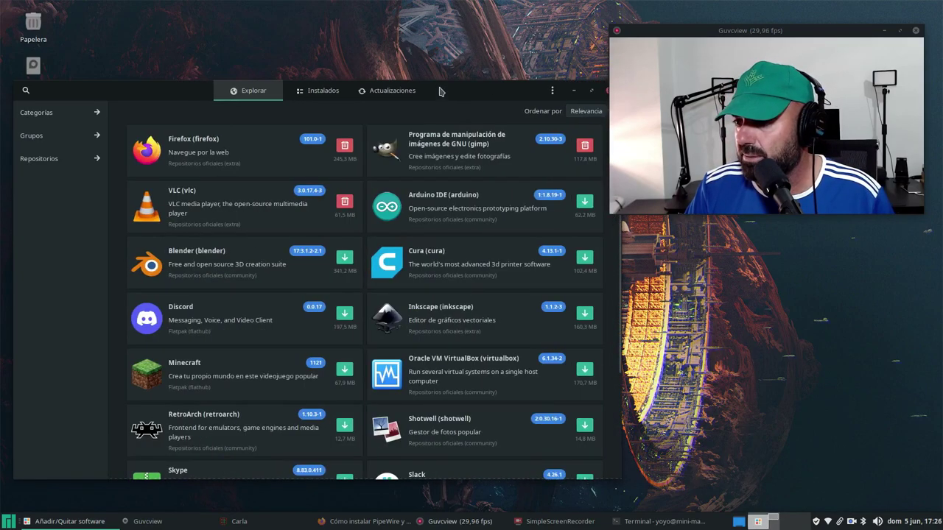
left_click_drag(439, 91, 495, 123)
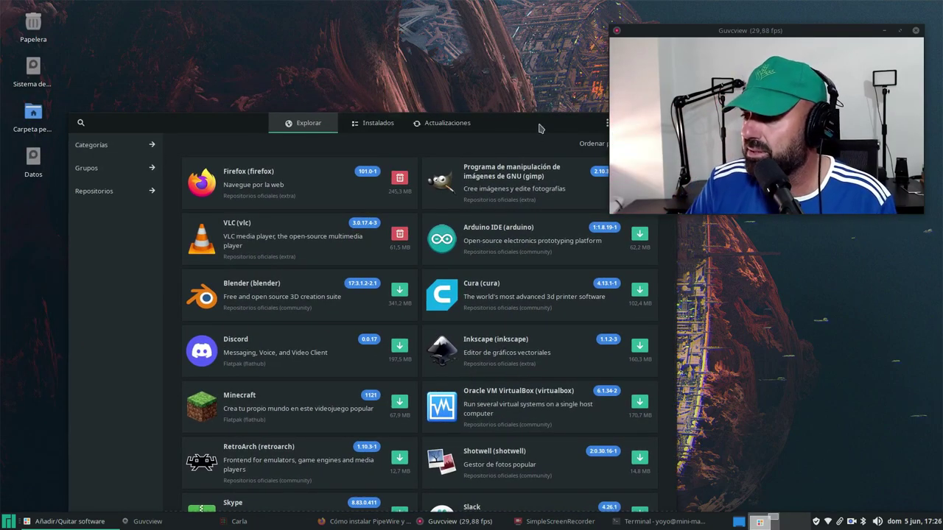
left_click_drag(538, 129, 497, 145)
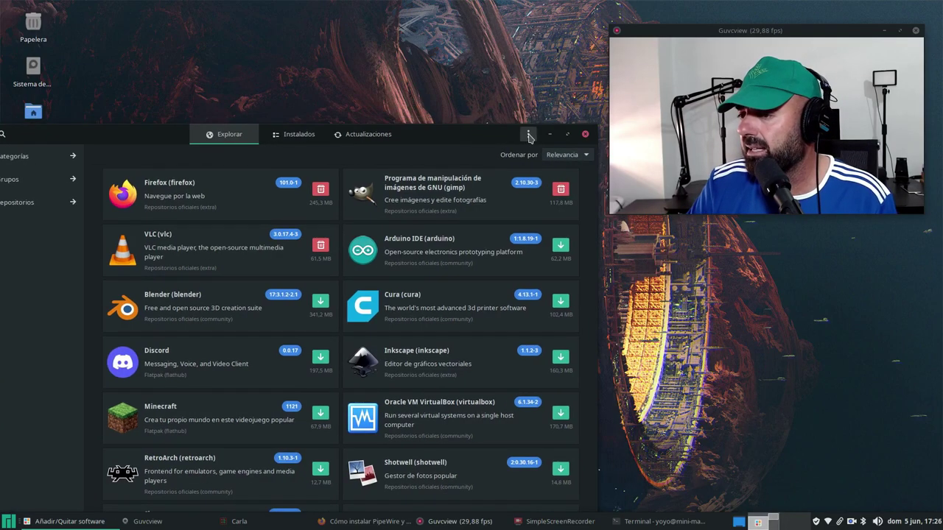
Step: Open Pamac's Preferences and authenticate with the administrator password
left_click(528, 135)
left_click(515, 211)
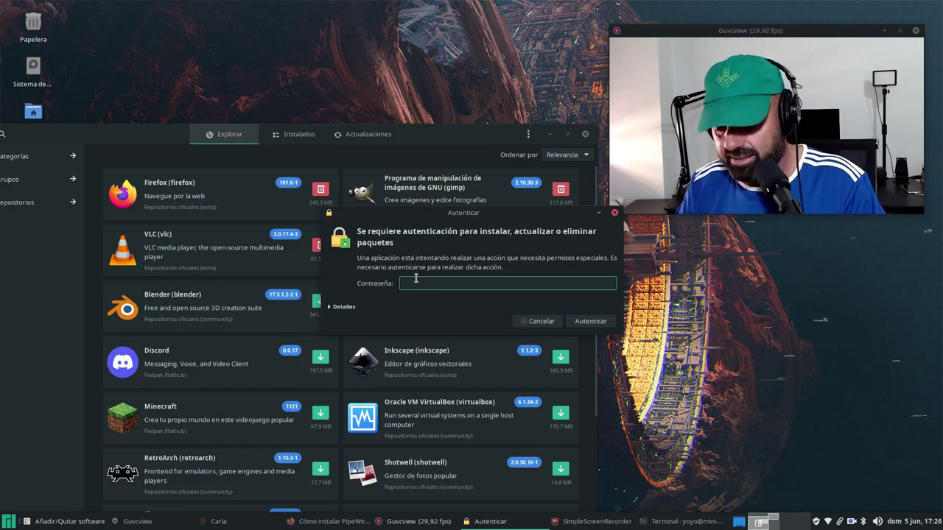
type("•••••")
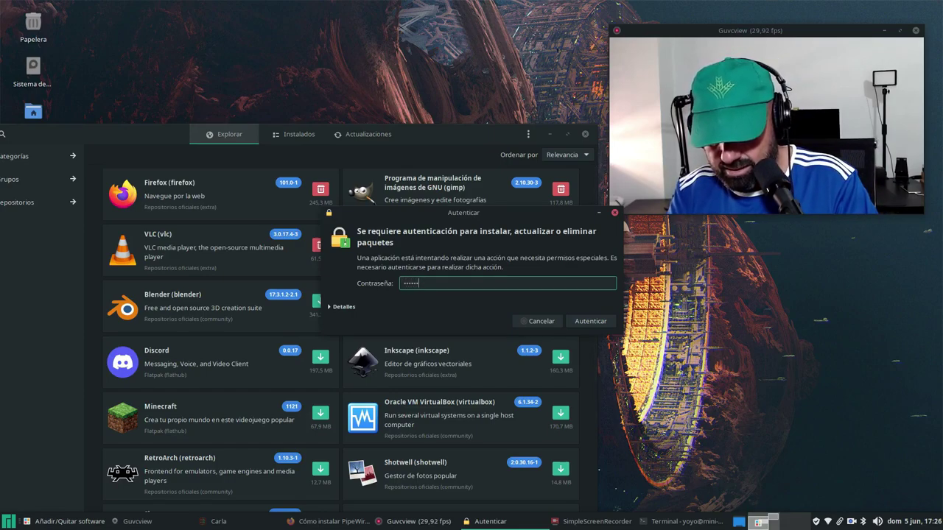
type("••••••")
key("Return")
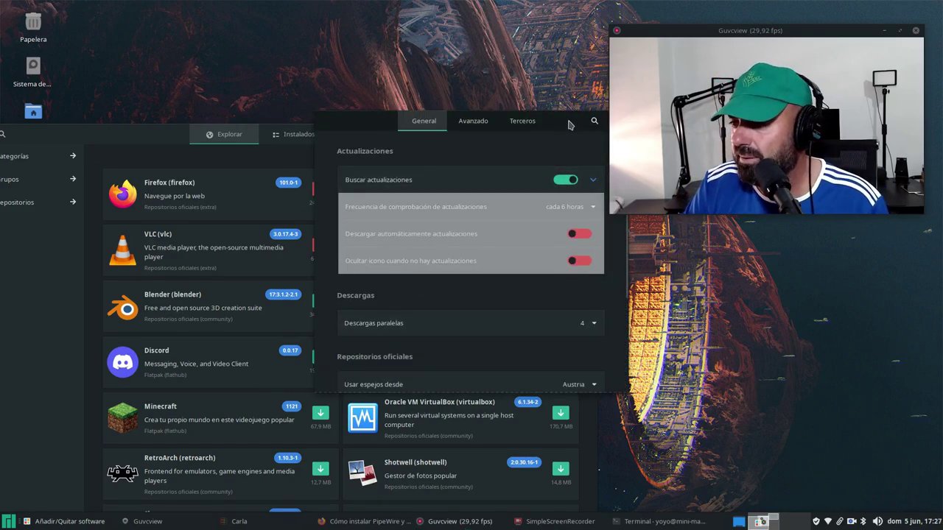
Step: Move the preferences window up-left and go through Avanzado to the Terceros settings
left_click_drag(569, 125, 381, 56)
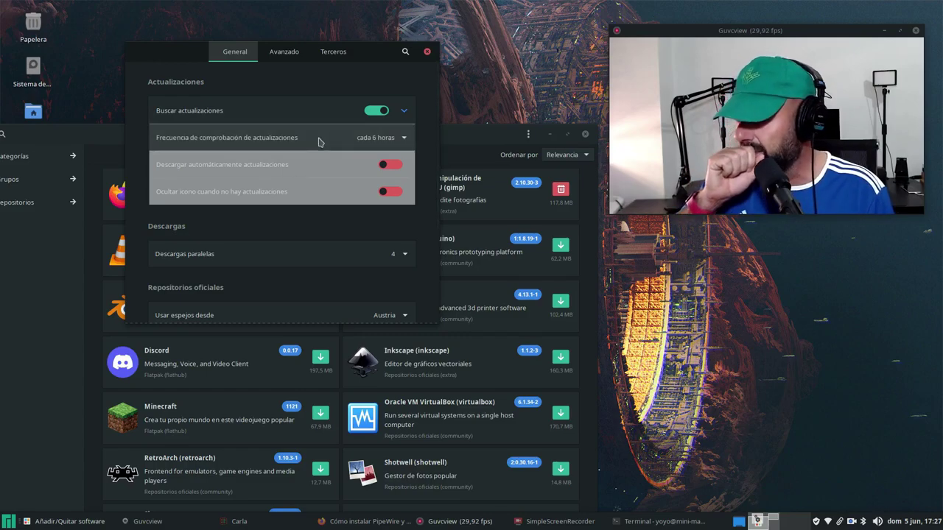
left_click(284, 52)
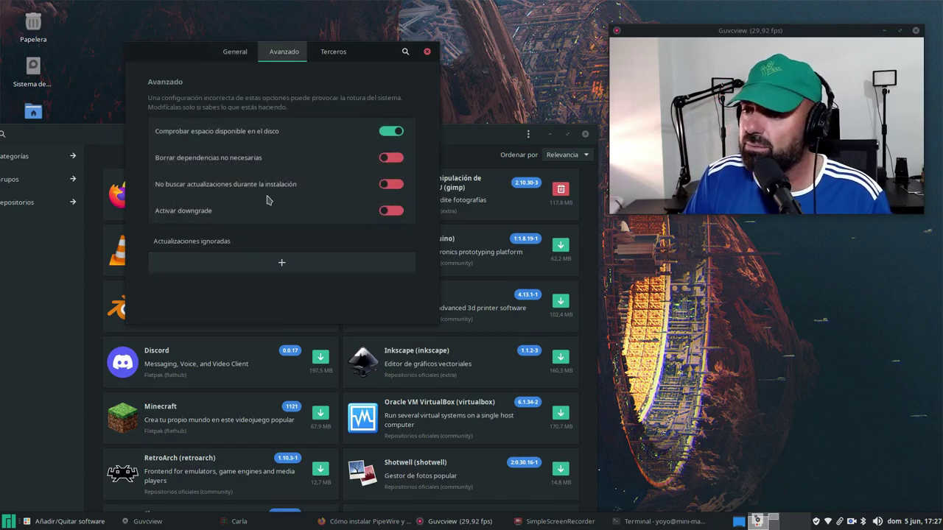
left_click(332, 53)
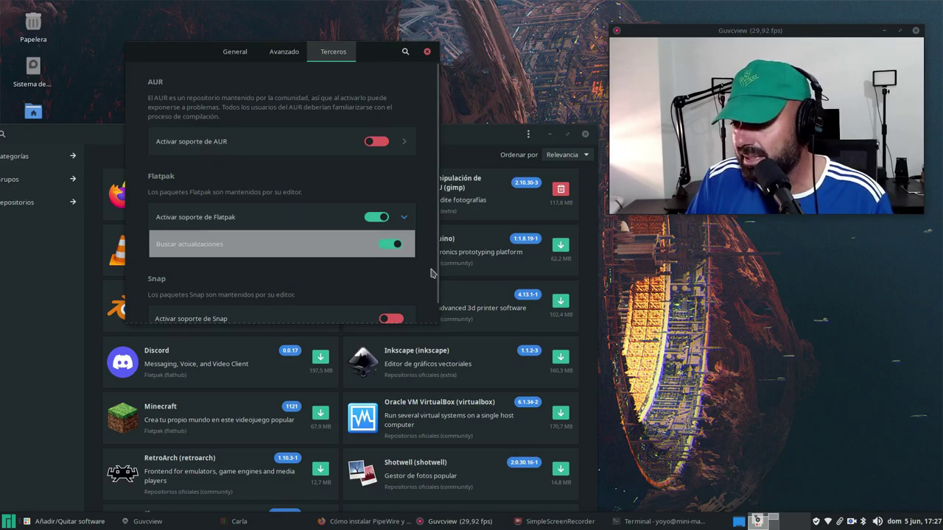
Step: Scroll through the Terceros Flatpak options, leaving AUR off, Flatpak on and Snap off
scroll(436, 283, "down", 1)
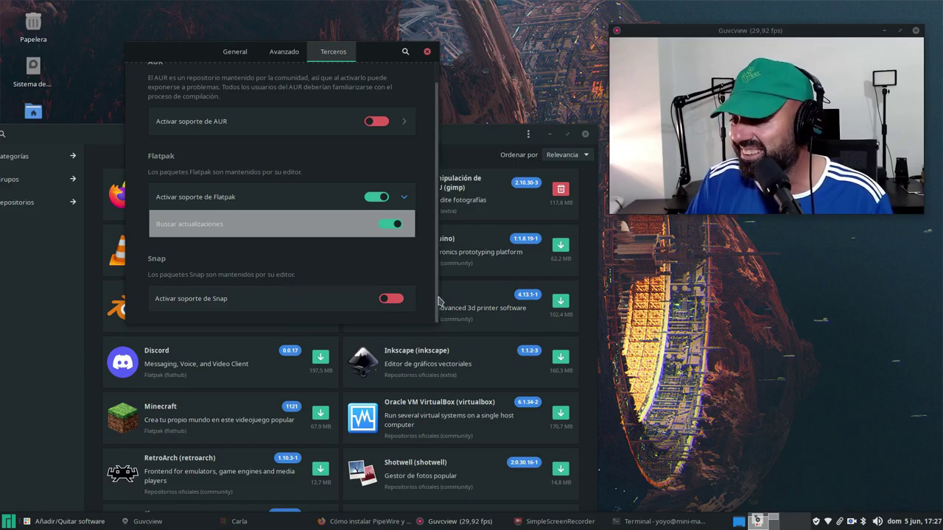
scroll(440, 299, "up", 1)
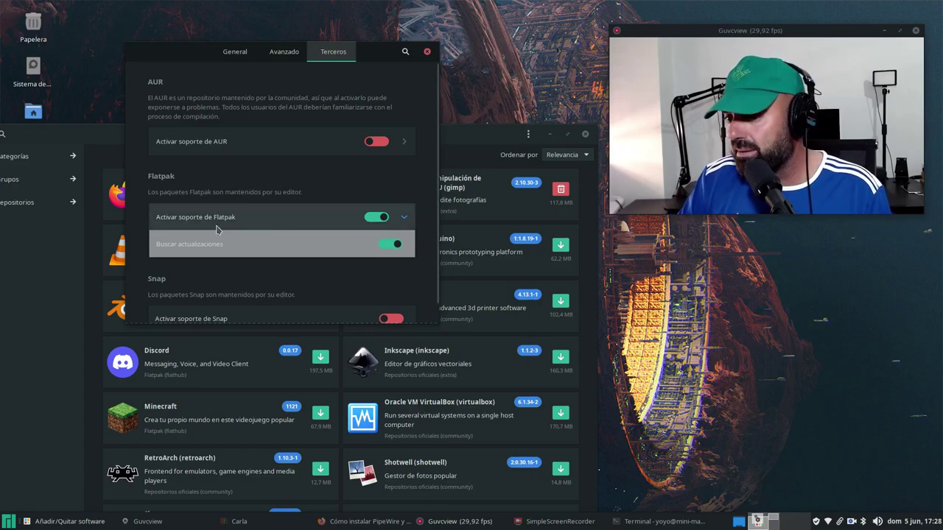
Step: Search Pamac for 'obs' to list the OBS Studio packages, then clear the query
left_click(426, 50)
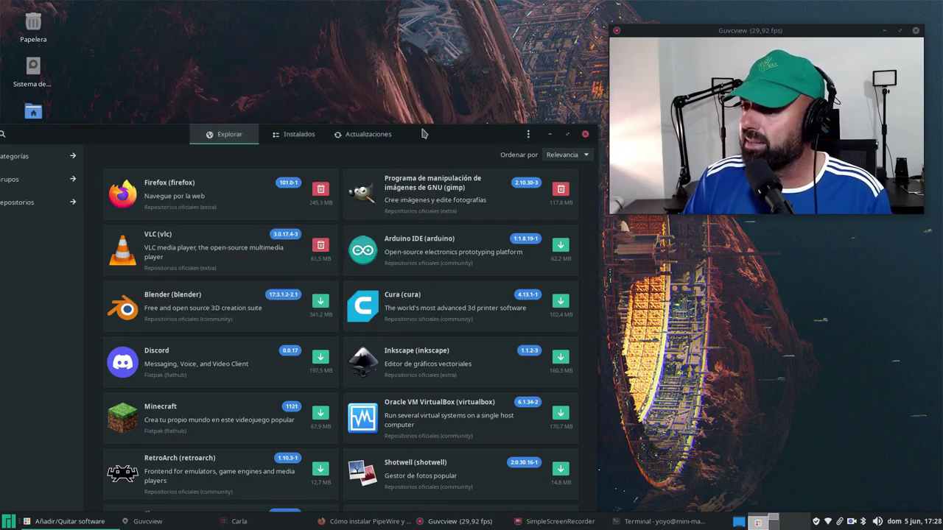
mouse_move(421, 129)
left_mouse_down()
mouse_move(422, 81)
mouse_move(462, 73)
mouse_move(486, 91)
mouse_move(531, 54)
left_mouse_up()
left_click(67, 56)
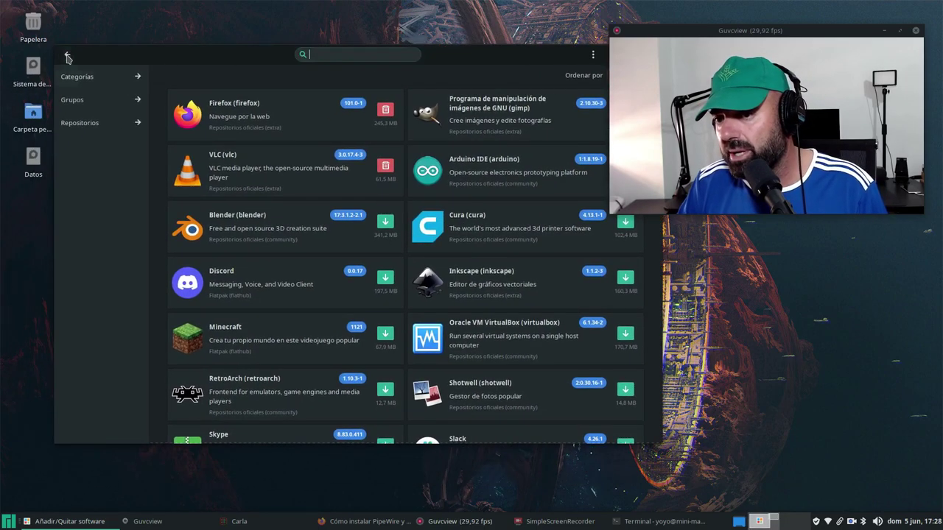
type("obs")
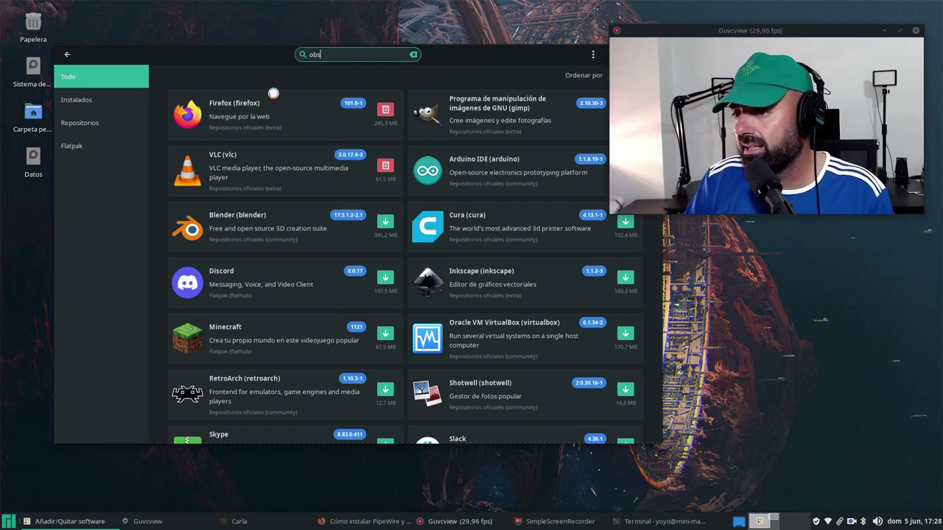
left_click_drag(480, 60, 438, 128)
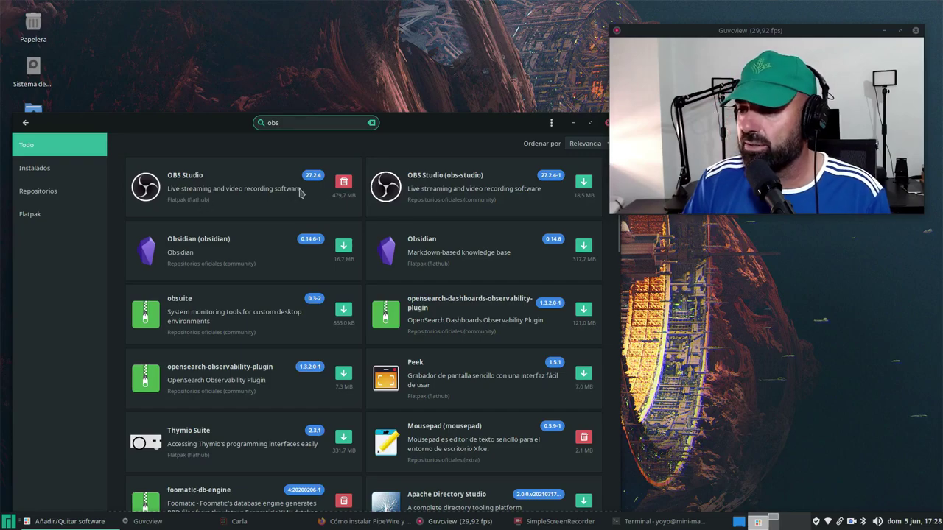
left_click_drag(409, 129, 420, 73)
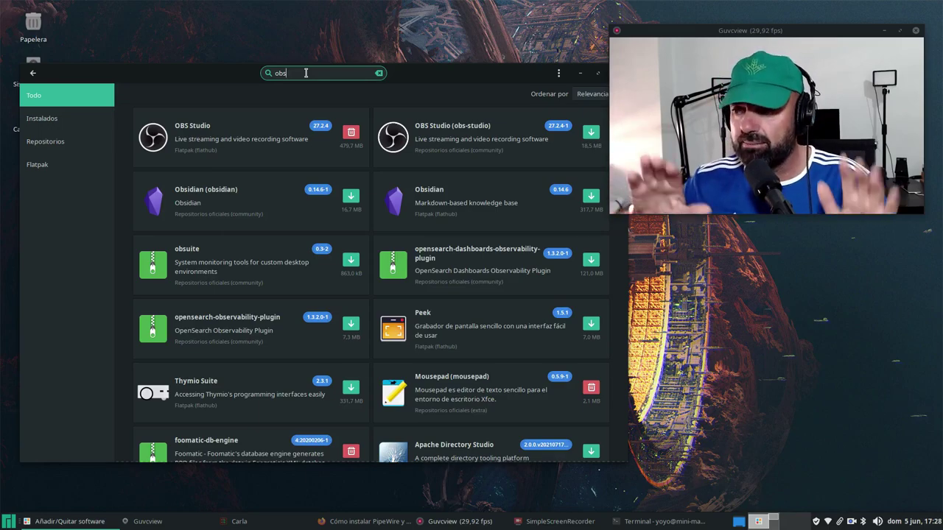
key("BackSpace")
key("BackSpace")
key("BackSpace")
Step: Search for 'kdenlive' to list its Flathub Flatpak and extra-repository packages, repositioning the window
type("kdenlive")
key("Return")
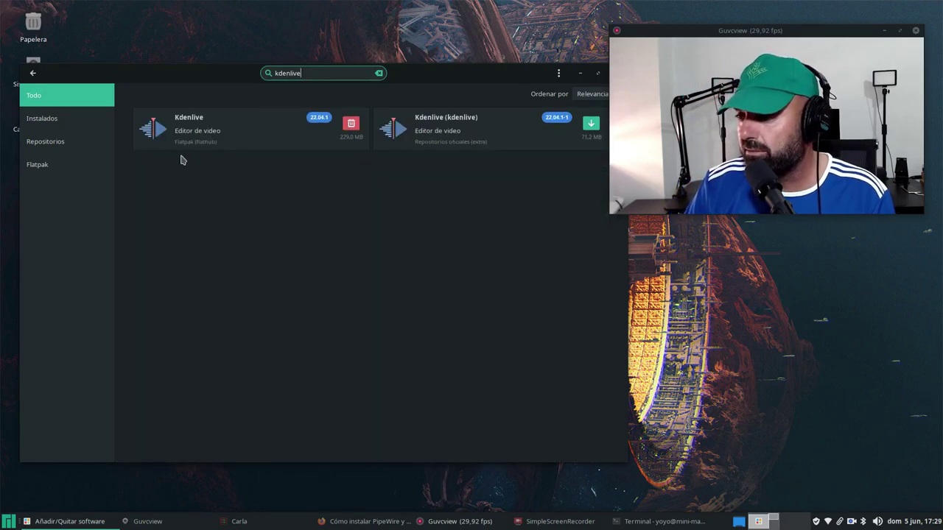
left_click_drag(430, 74, 456, 233)
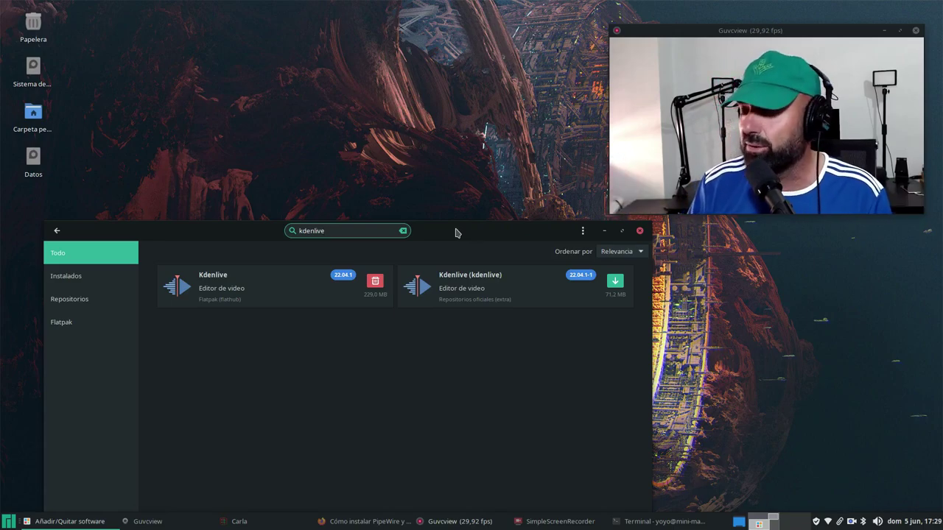
left_click_drag(460, 233, 470, 232)
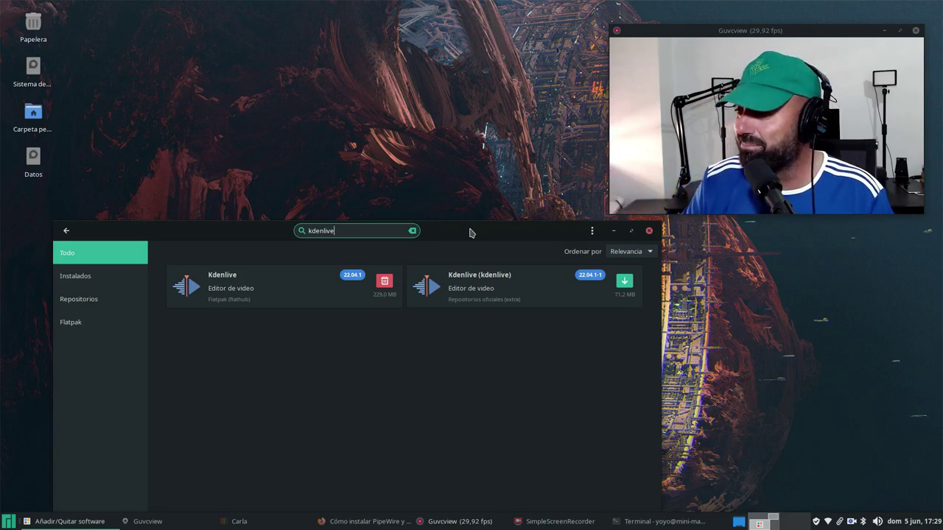
left_click_drag(455, 230, 487, 219)
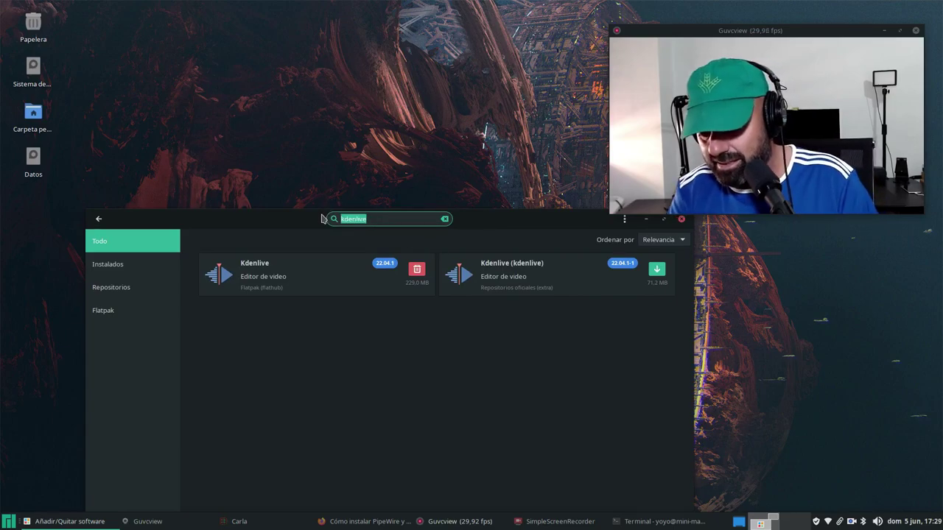
Step: Search for 'audacity', then 'amberol', showing the installed Amberol 0.7.0 Flatpak
key("BackSpace")
type("audacity")
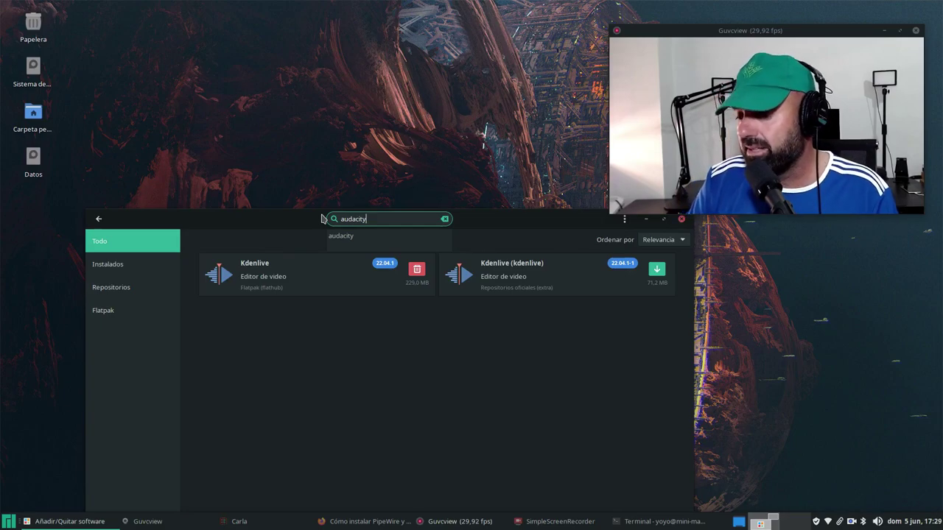
key("Return")
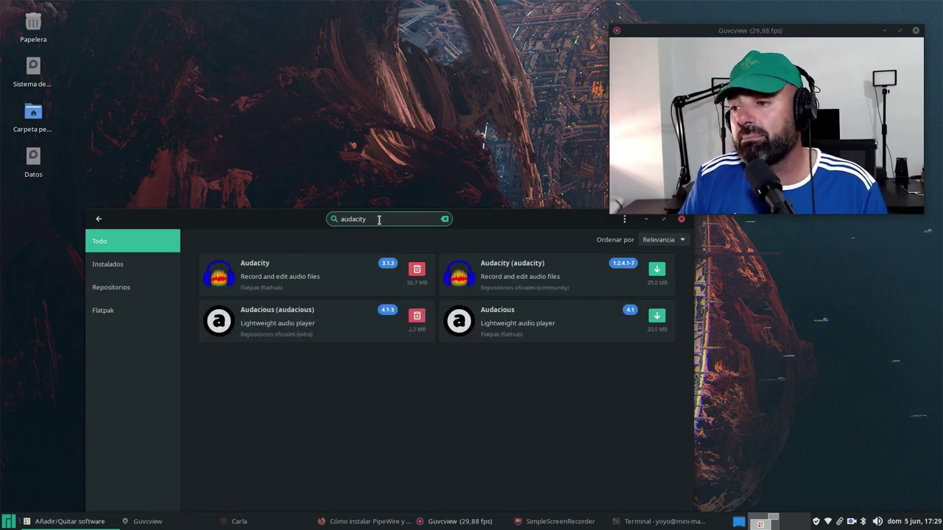
type("amberol")
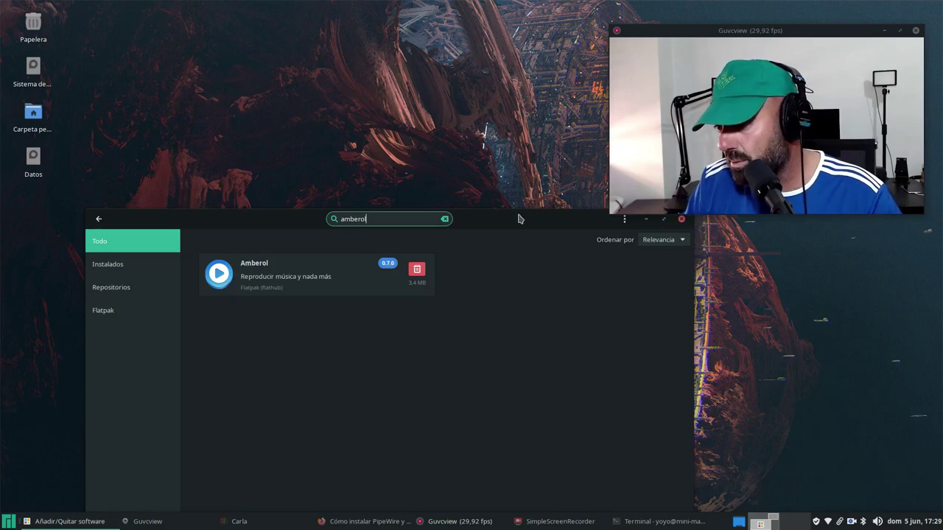
mouse_move(519, 219)
left_mouse_down()
mouse_move(429, 150)
mouse_move(497, 232)
left_mouse_up()
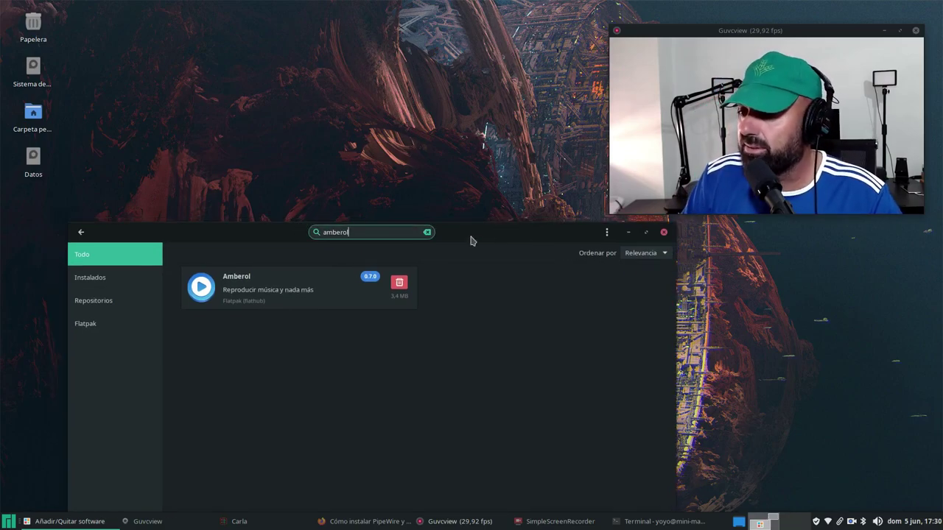
mouse_move(491, 237)
left_mouse_down()
mouse_move(464, 178)
mouse_move(515, 185)
left_mouse_up()
Step: Close the software manager and browse the Internet and Multimedia app lists in the applications menu
left_click(595, 193)
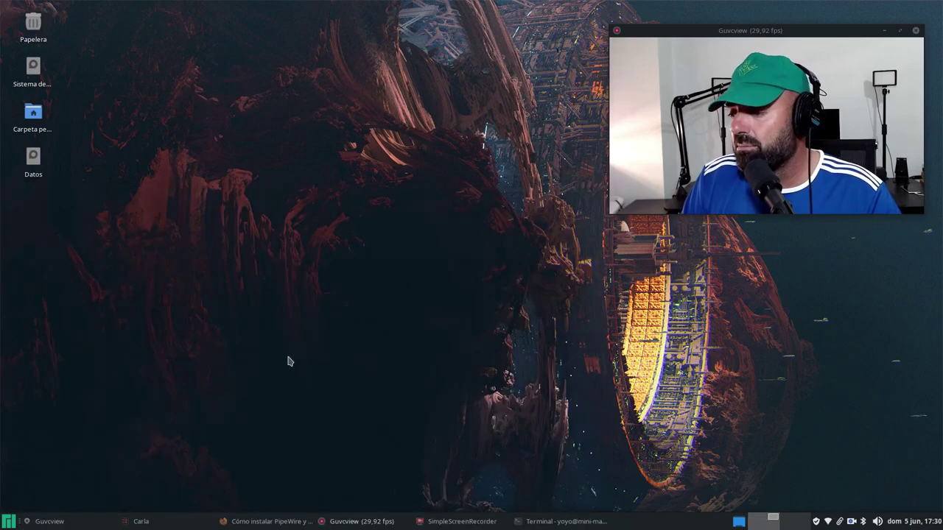
left_click(9, 522)
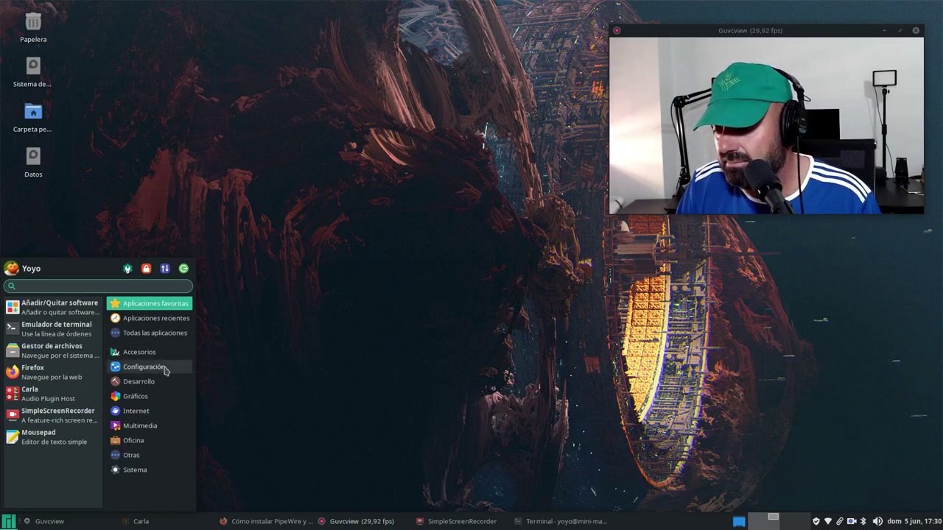
left_click(155, 412)
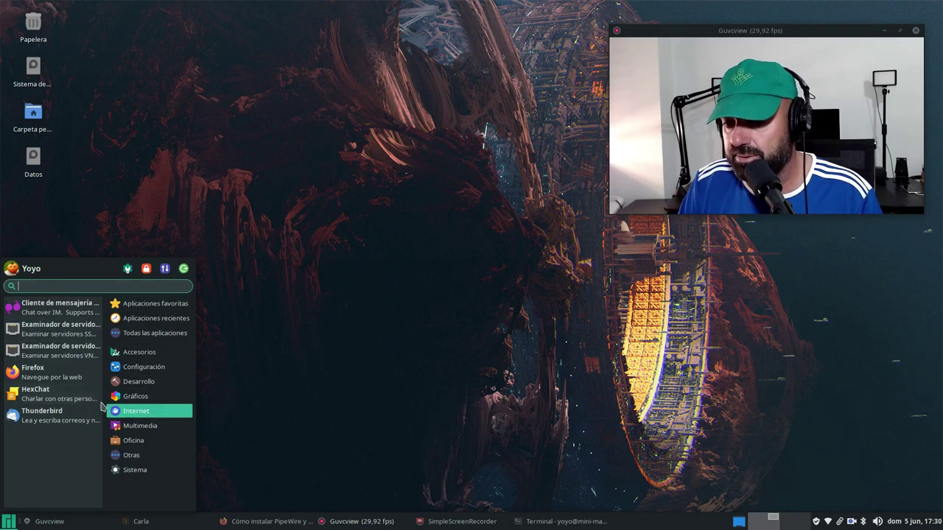
left_click(155, 426)
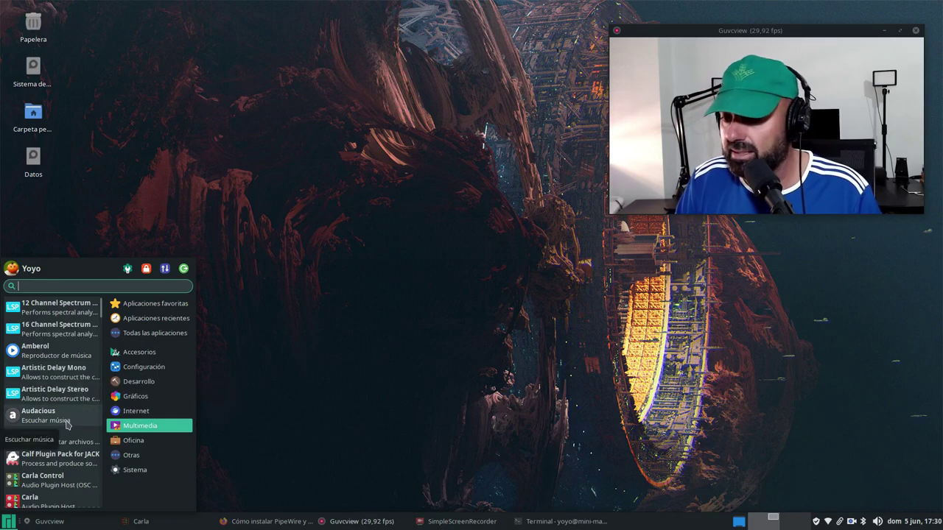
scroll(87, 396, "down", 5)
scroll(87, 397, "down", 3)
scroll(87, 396, "down", 3)
scroll(64, 410, "down", 3)
scroll(64, 410, "down", 3)
scroll(64, 410, "down", 3)
scroll(64, 411, "down", 3)
scroll(64, 409, "down", 3)
scroll(64, 406, "down", 3)
scroll(64, 405, "down", 3)
scroll(64, 406, "down", 3)
scroll(64, 406, "down", 3)
scroll(64, 406, "down", 3)
scroll(62, 412, "down", 3)
scroll(58, 418, "down", 3)
scroll(58, 418, "up", 5)
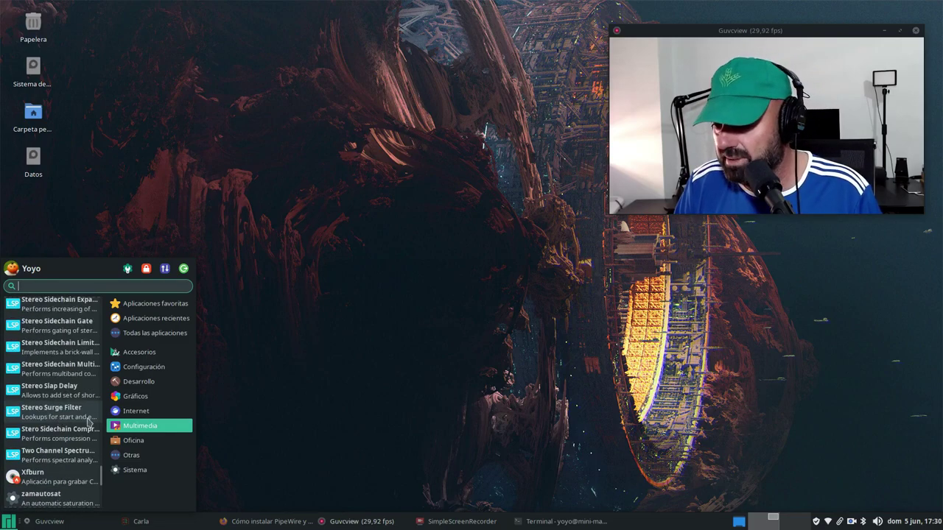
Step: Browse the Office, Other and System application categories
left_click(160, 444)
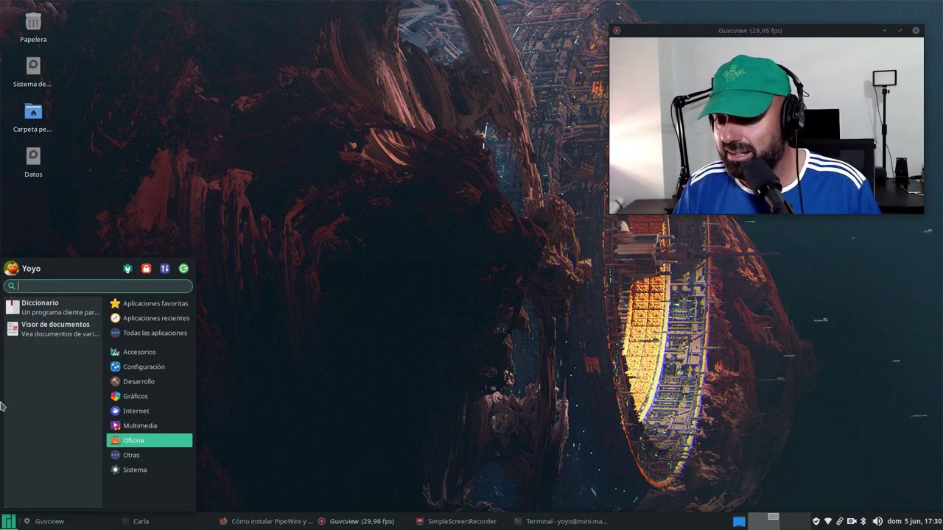
left_click(130, 456)
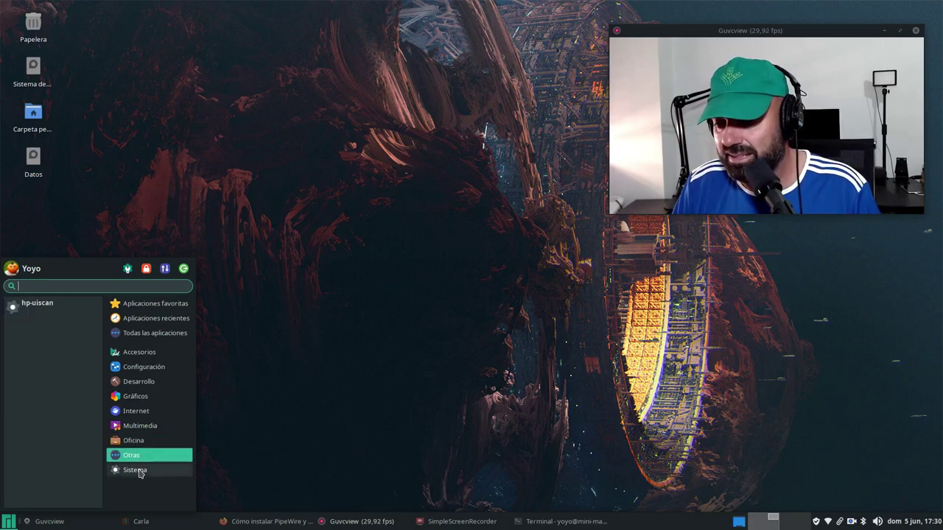
left_click(134, 470)
scroll(88, 431, "down", 3)
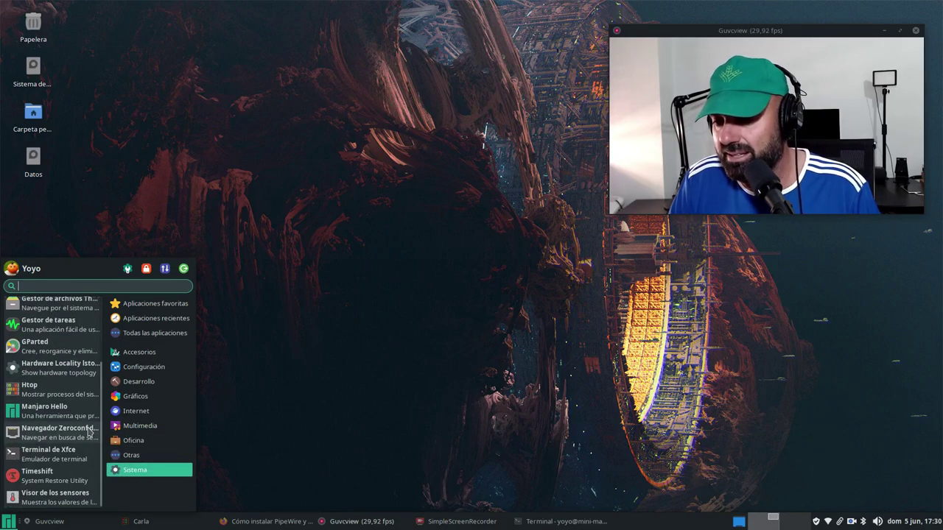
scroll(82, 438, "up", 3)
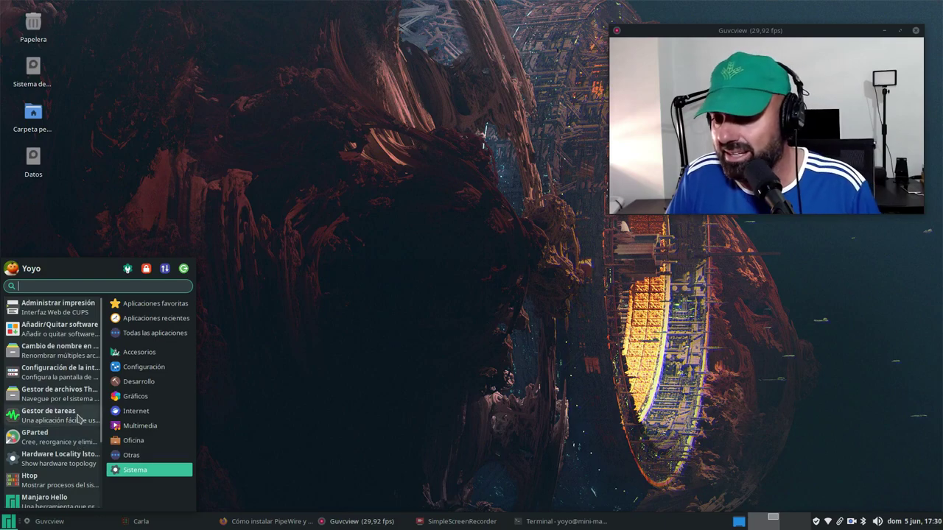
Step: Scroll through the Accessories apps, then dismiss the menu by clicking the desktop
left_click(156, 355)
scroll(62, 425, "down", 3)
scroll(63, 425, "down", 2)
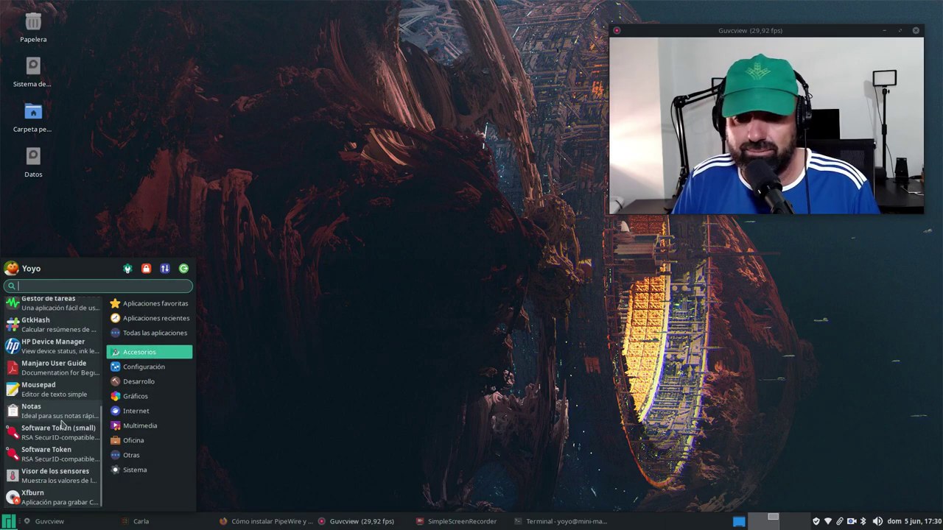
scroll(63, 425, "up", 3)
scroll(62, 425, "up", 2)
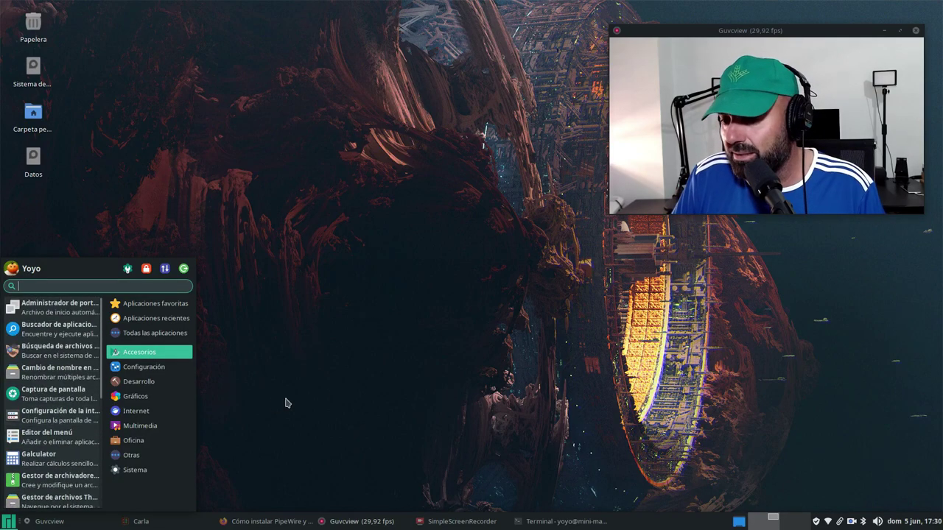
left_click(377, 369)
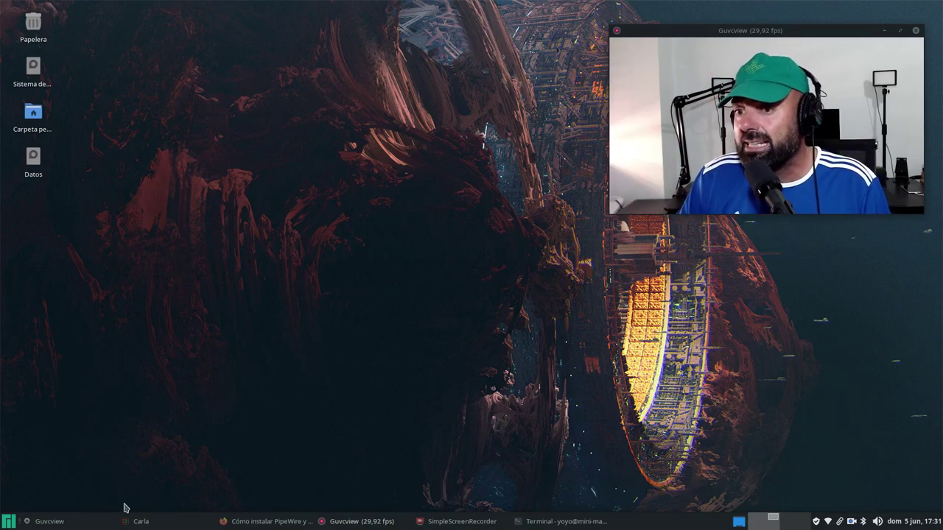
Step: Launch the Xfce settings overview from the menu and enlarge its window to six columns
left_click(8, 522)
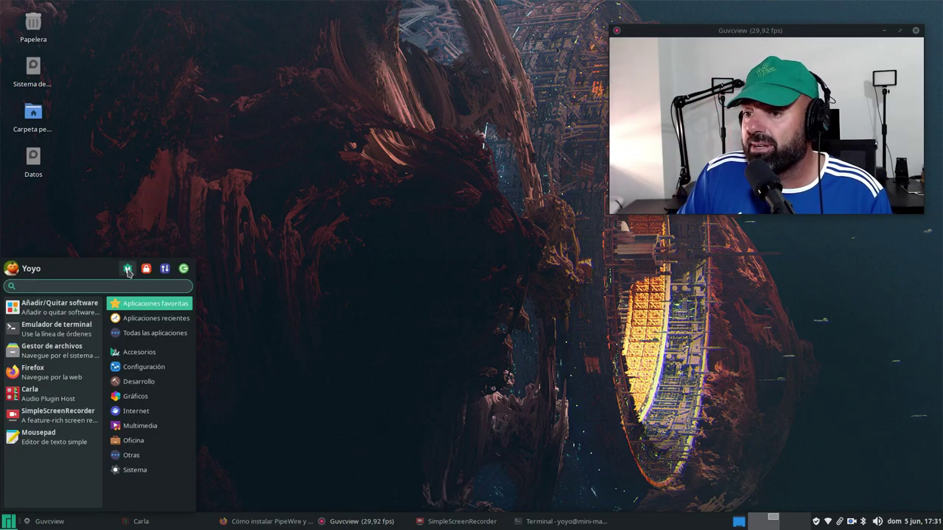
left_click(127, 269)
left_click_drag(444, 56, 244, 44)
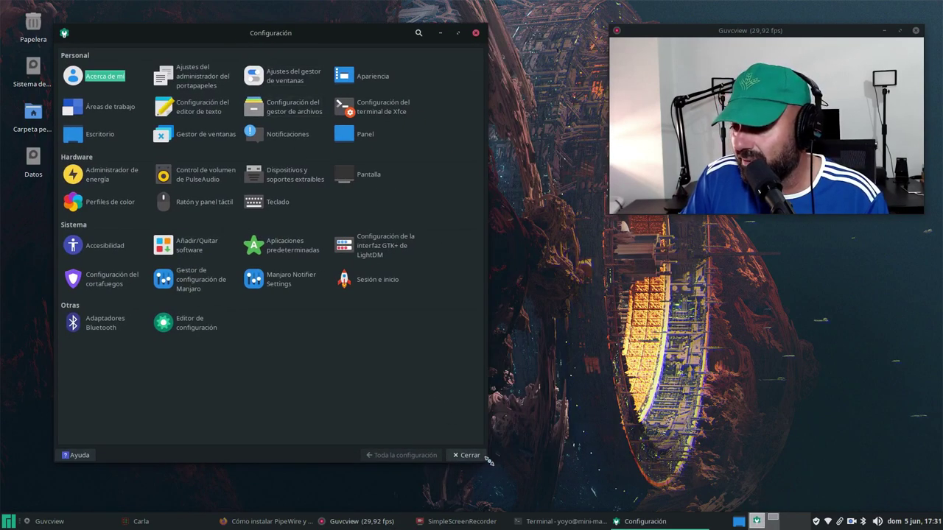
left_click_drag(486, 459, 639, 467)
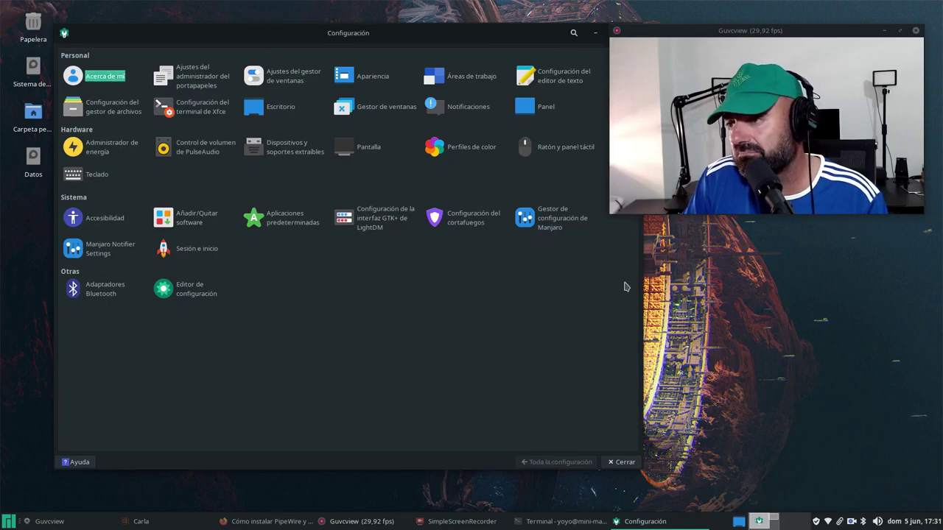
left_click_drag(441, 33, 438, 76)
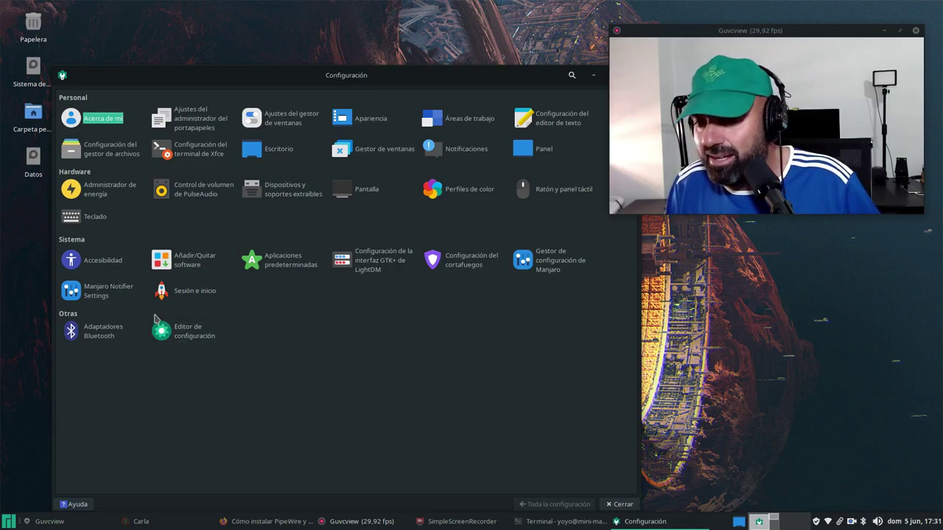
left_click_drag(356, 79, 383, 78)
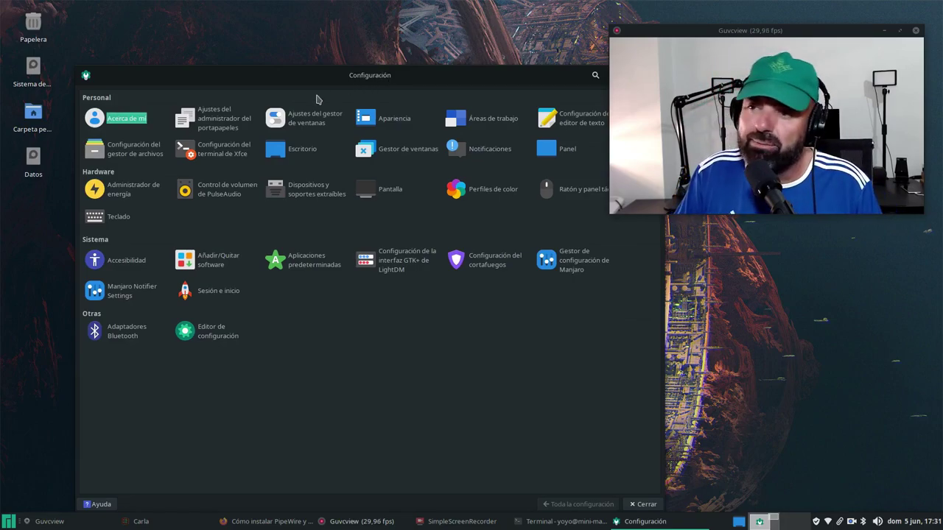
left_click_drag(382, 78, 364, 59)
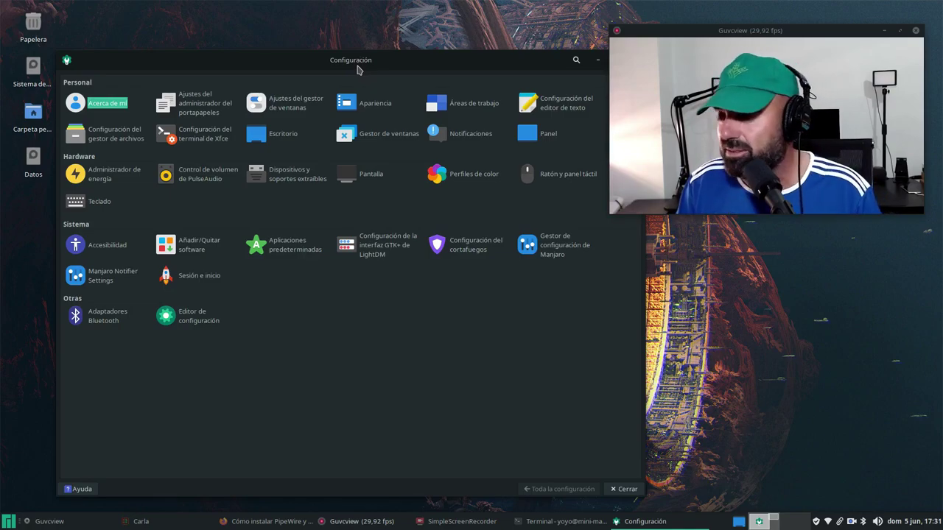
Step: Open Manjaro Settings Manager and view the Regional settings and Language packages pages
left_click(561, 247)
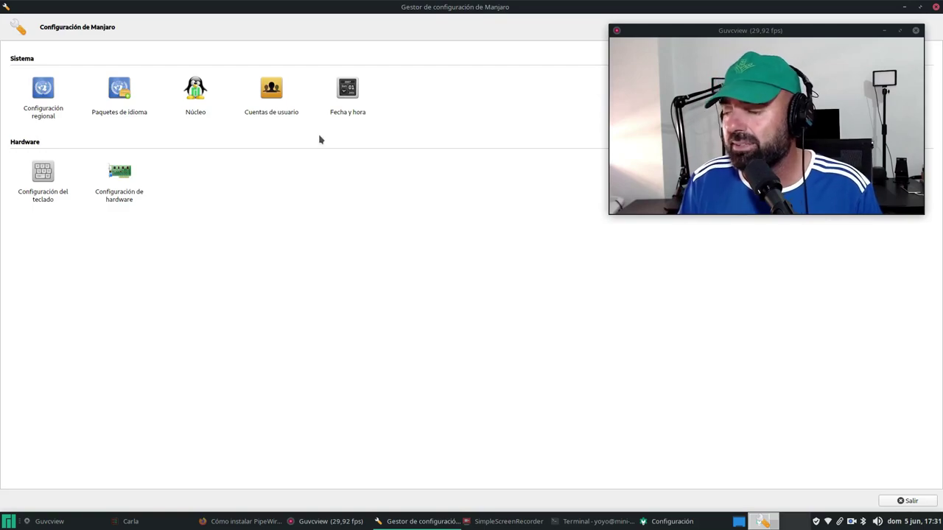
left_click(48, 91)
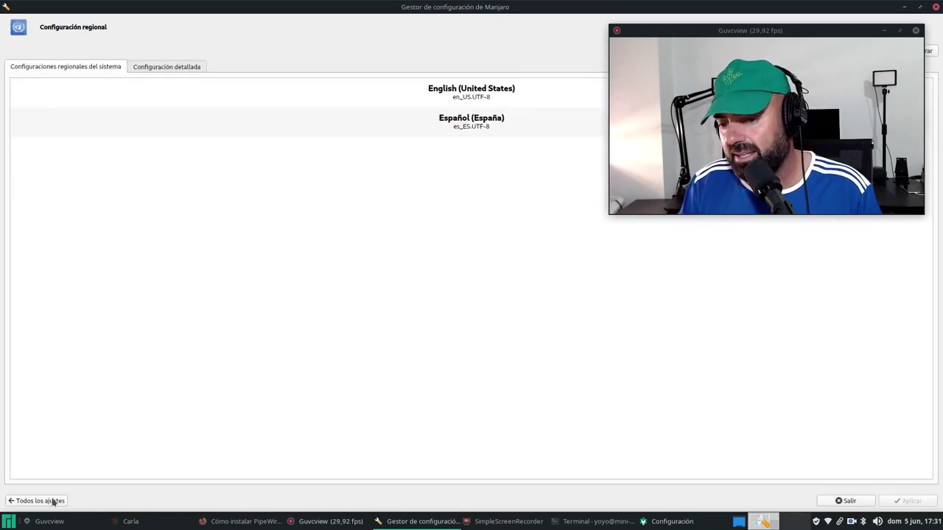
left_click(46, 502)
left_click(116, 91)
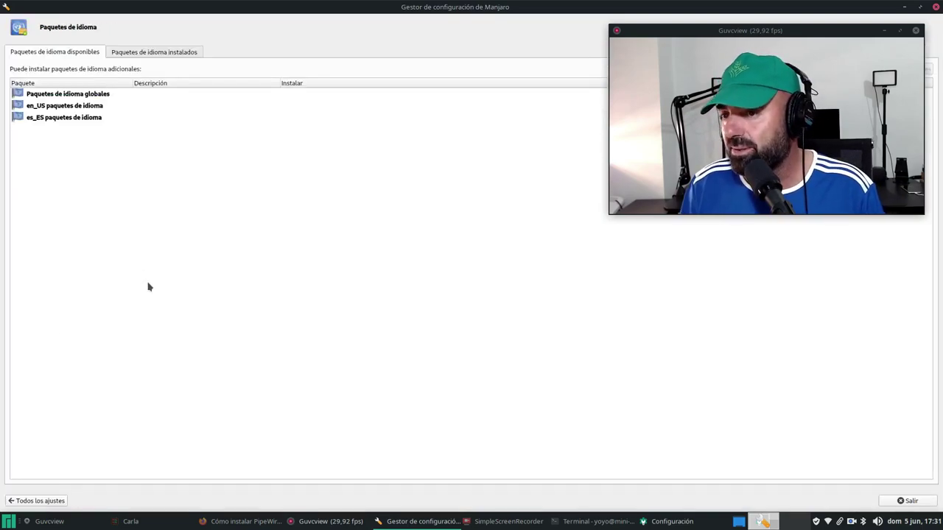
left_click(13, 501)
Step: View the Kernel page showing Linux 5.15.41 and the User accounts page, returning to the overview
left_click(195, 90)
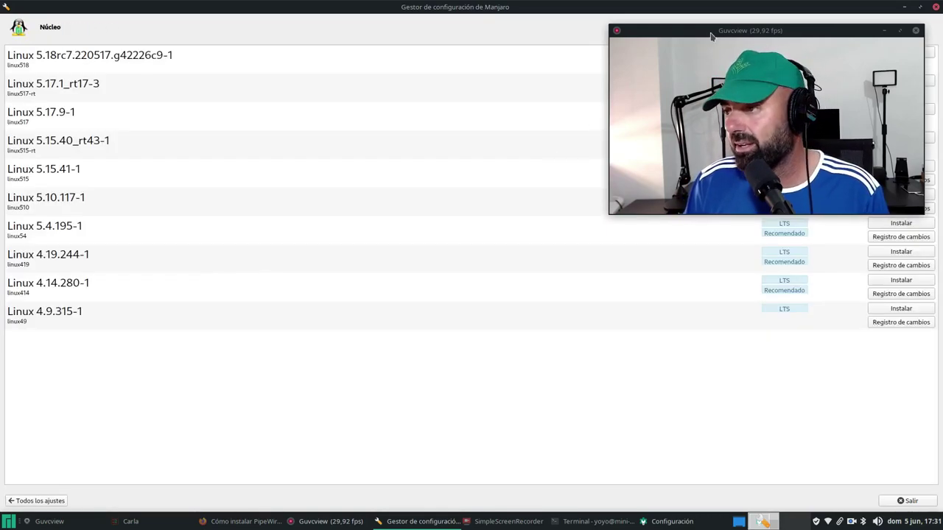
left_click_drag(712, 33, 417, 337)
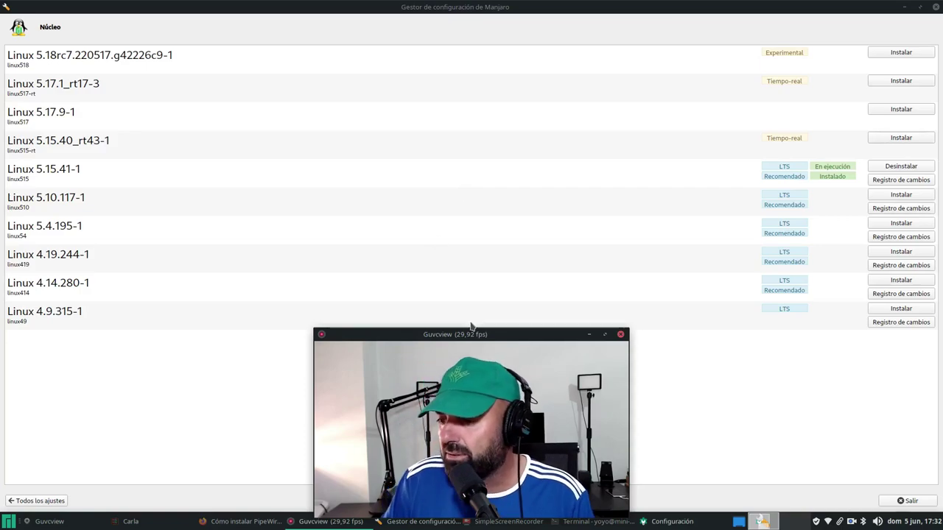
left_click_drag(472, 328, 559, 261)
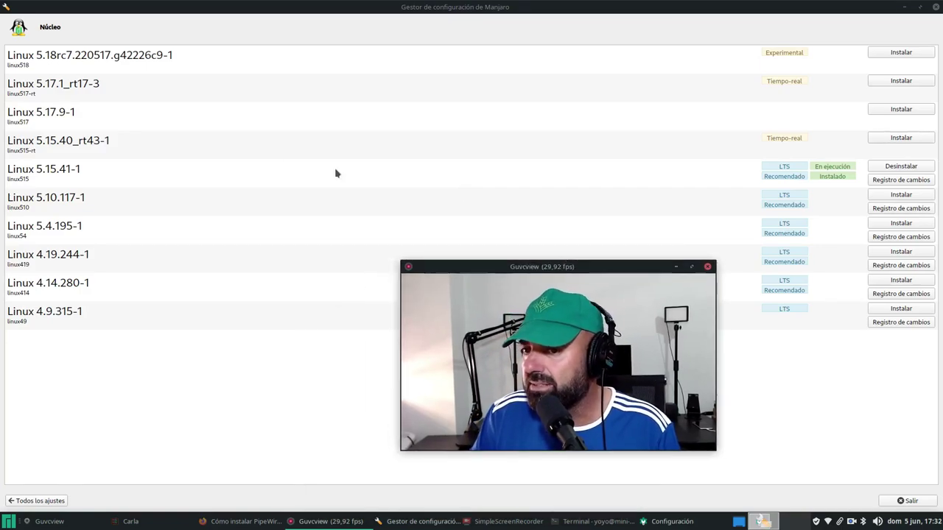
left_click(44, 500)
left_click(270, 89)
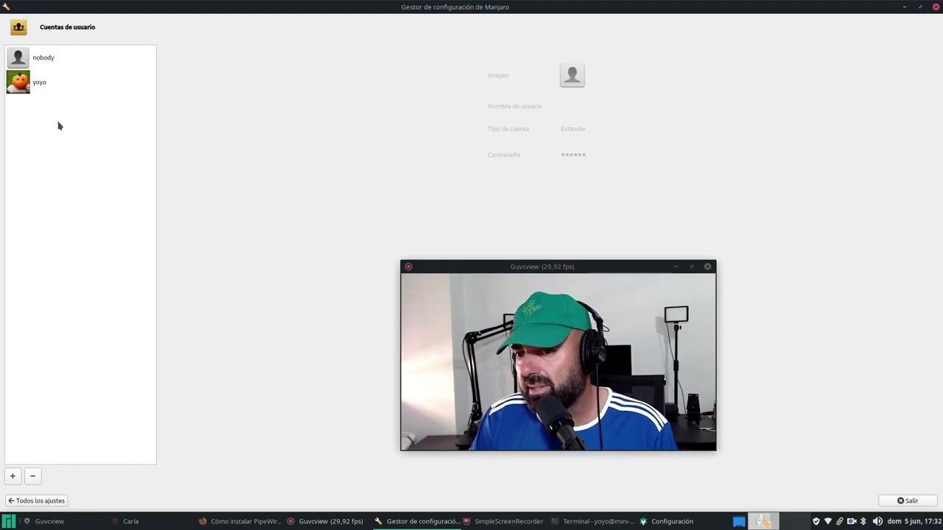
left_click(26, 501)
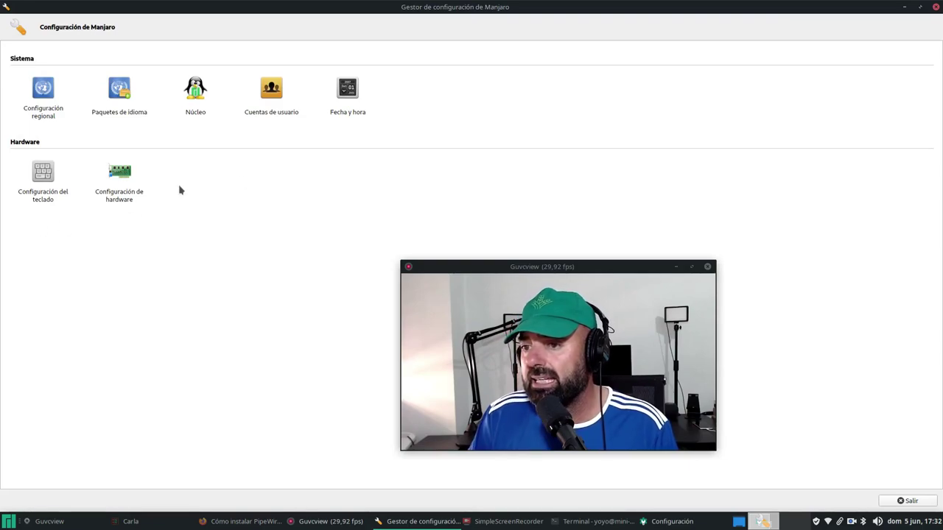
left_click(119, 180)
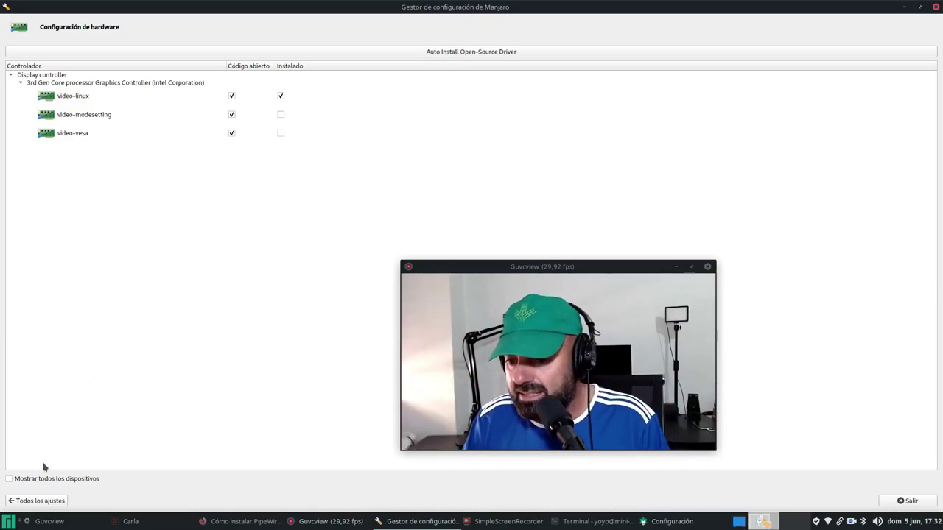
left_click(9, 479)
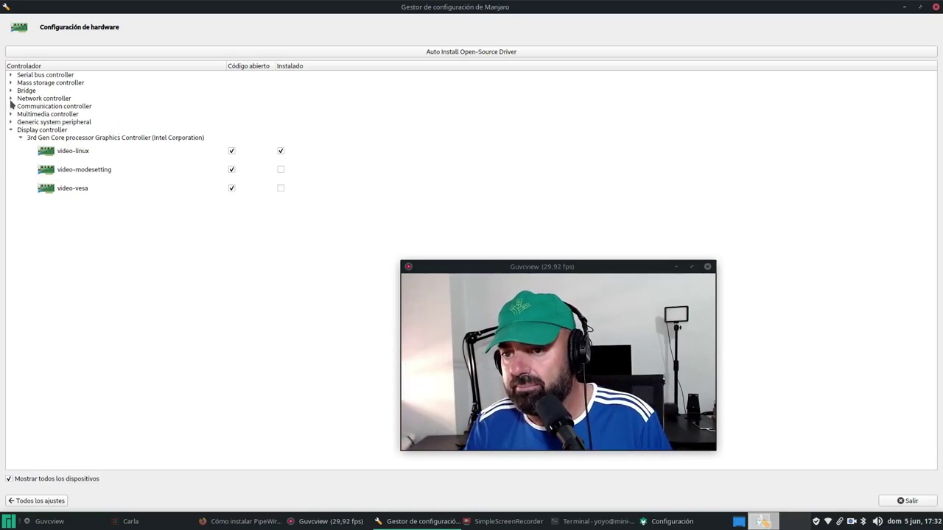
left_click(11, 102)
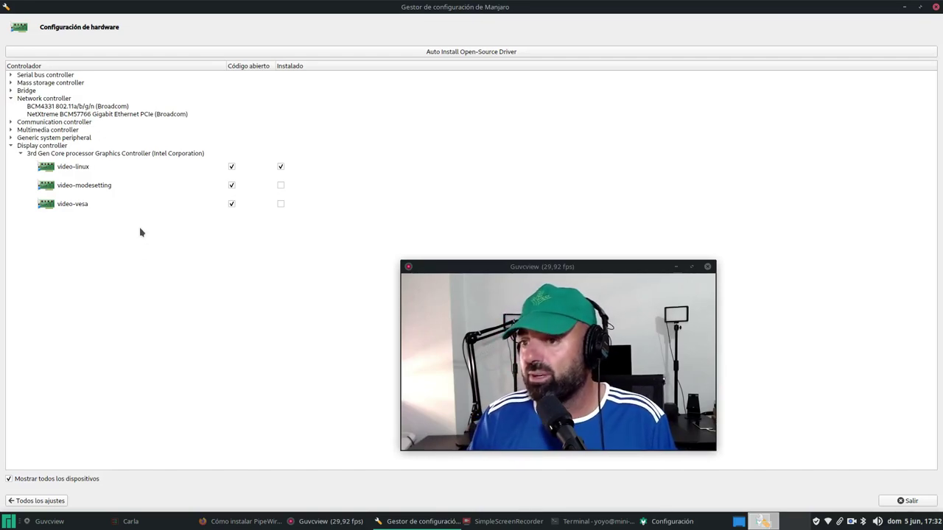
left_click(11, 99)
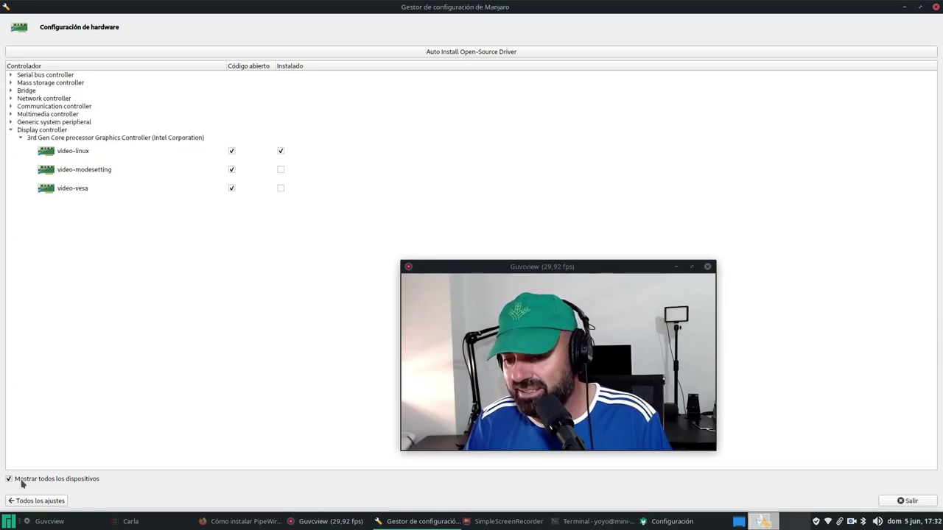
left_click(67, 499)
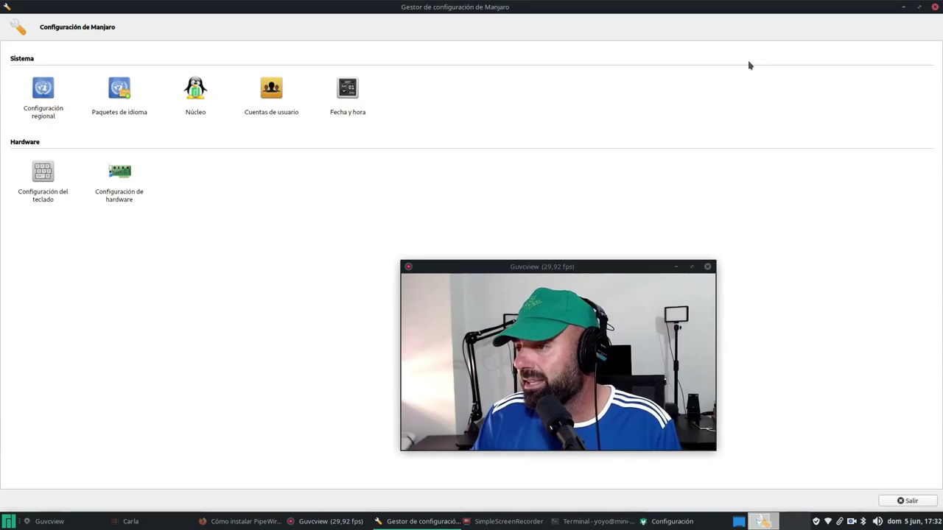
Step: Close Manjaro Settings Manager and open the Xfce Appearance settings
left_click(934, 8)
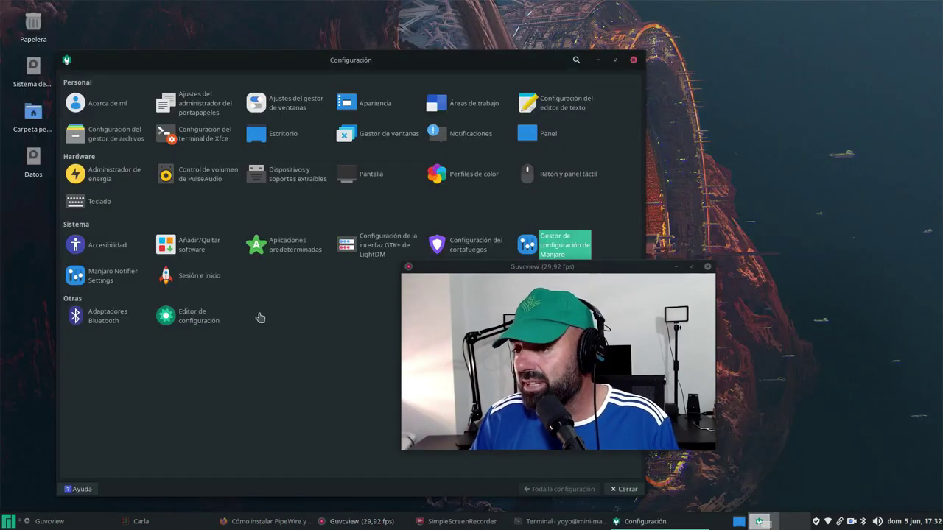
left_click_drag(375, 66, 354, 37)
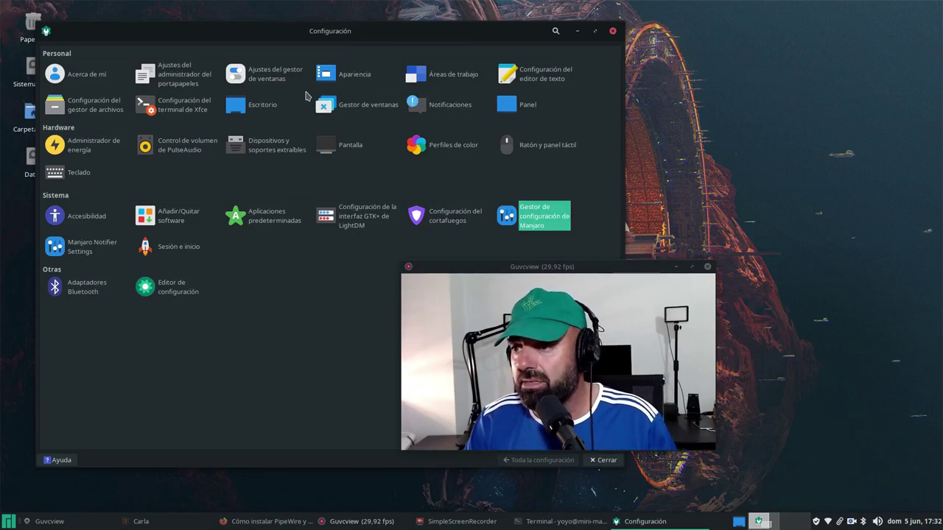
left_click(340, 76)
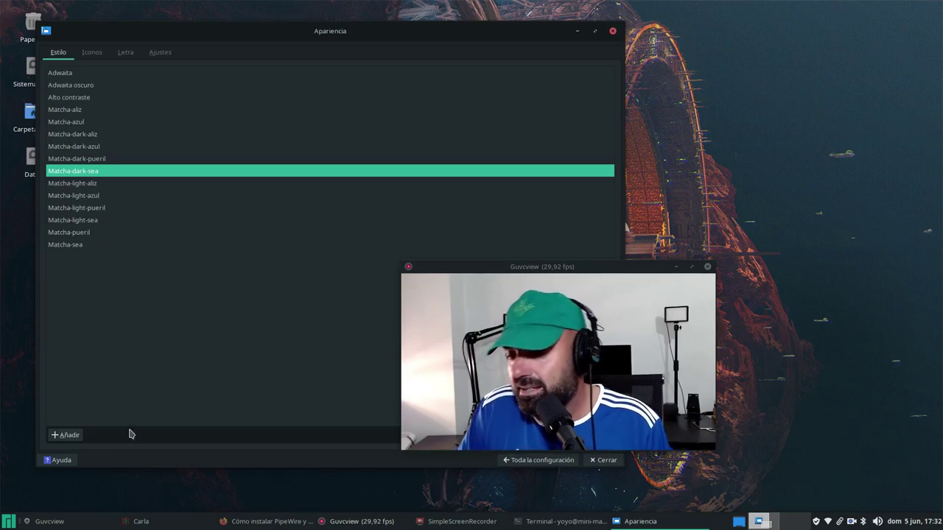
Step: Review the Papirus icons, Noto Sans Display 10 font at 96 DPI, and menu options
left_click(96, 53)
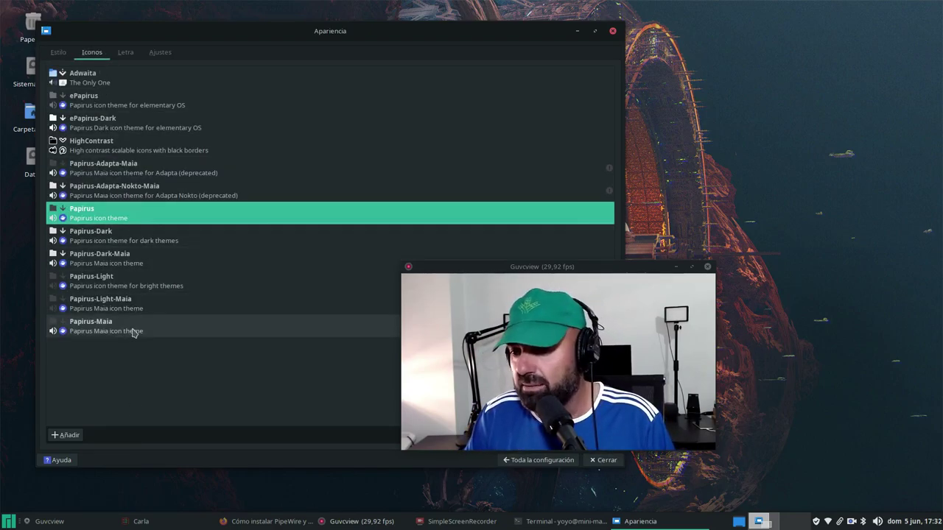
left_click(124, 57)
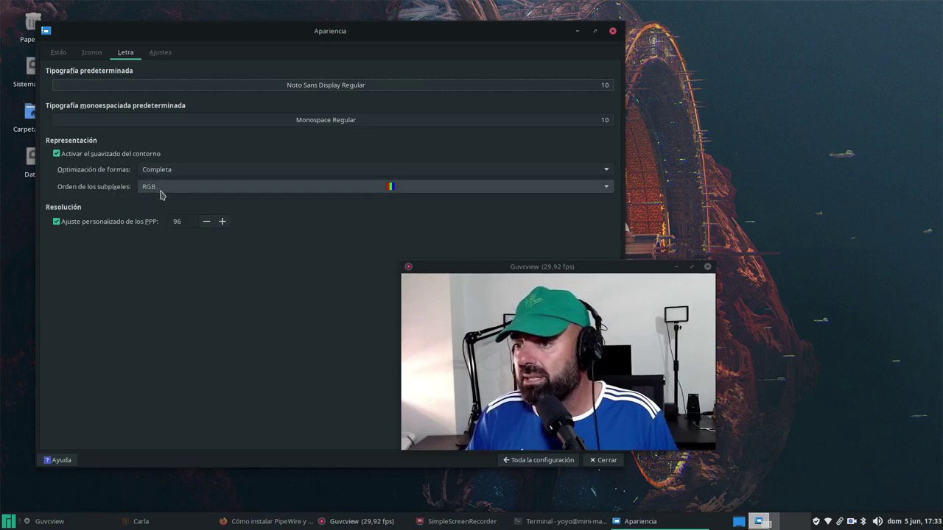
left_click(161, 53)
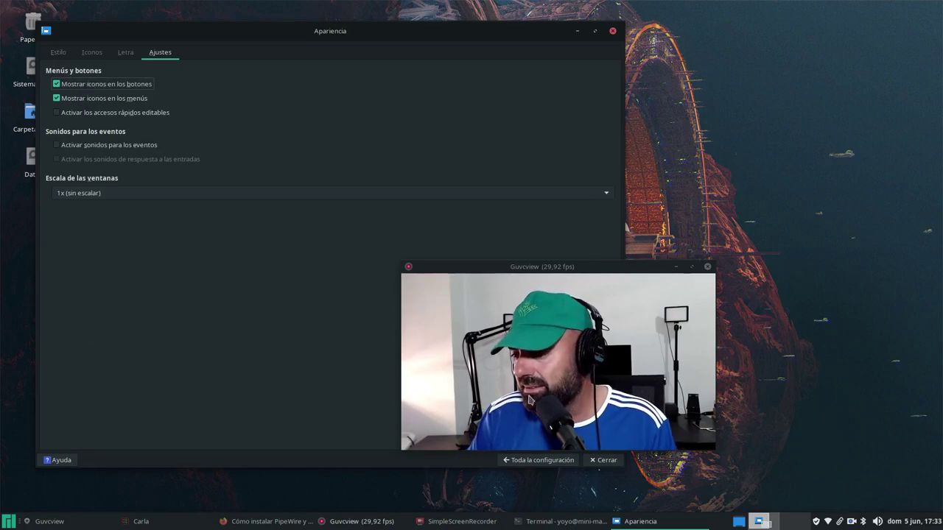
left_click(516, 459)
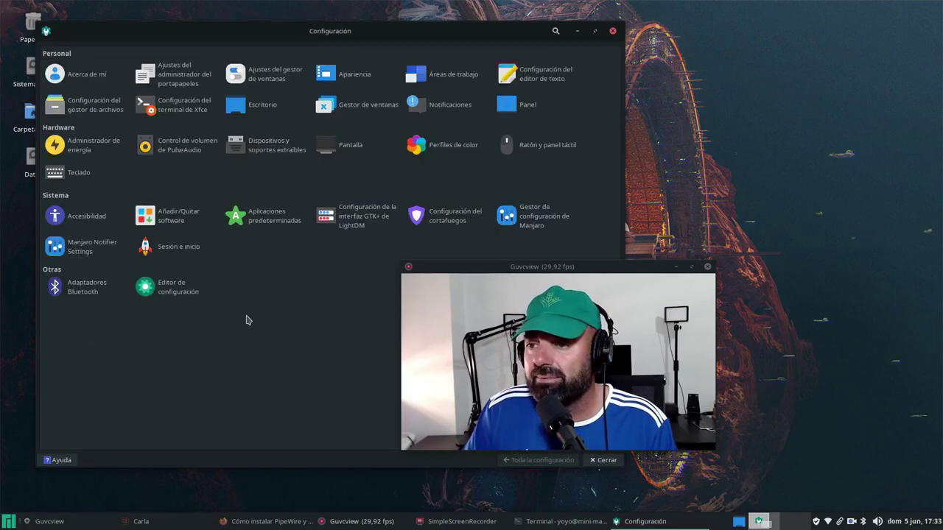
left_click(184, 147)
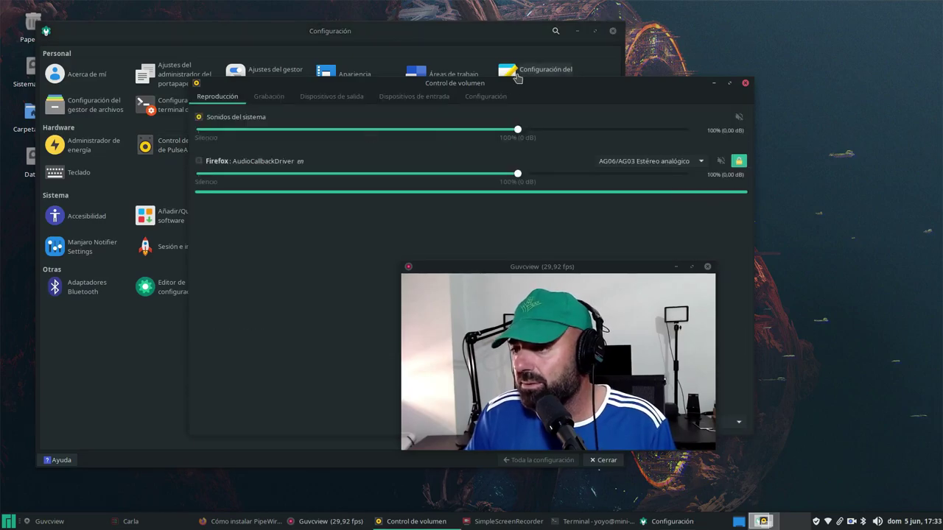
left_click_drag(524, 86, 398, 67)
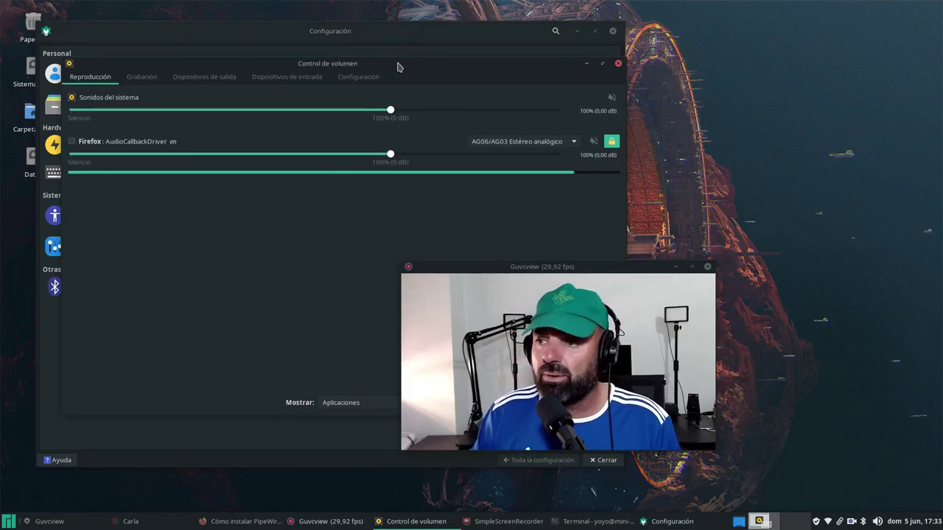
left_click(141, 77)
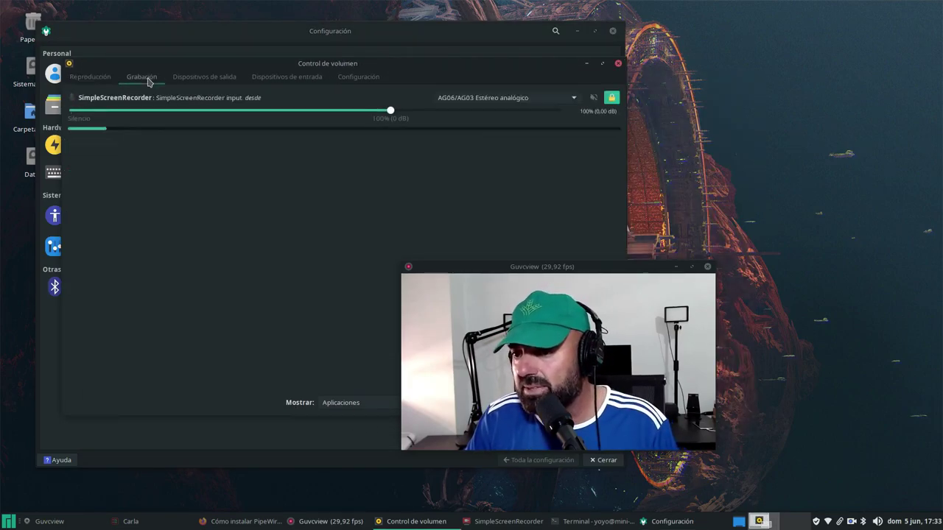
left_click(204, 76)
left_click(274, 78)
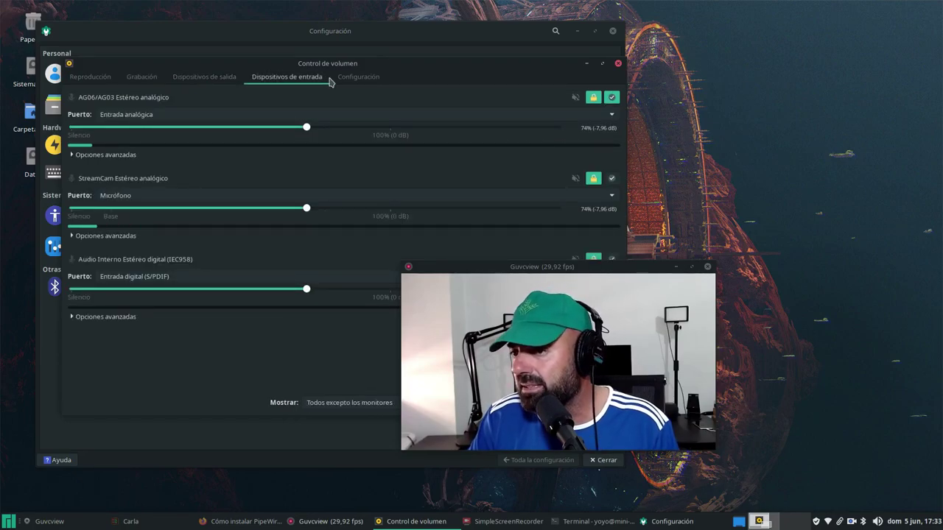
left_click(360, 82)
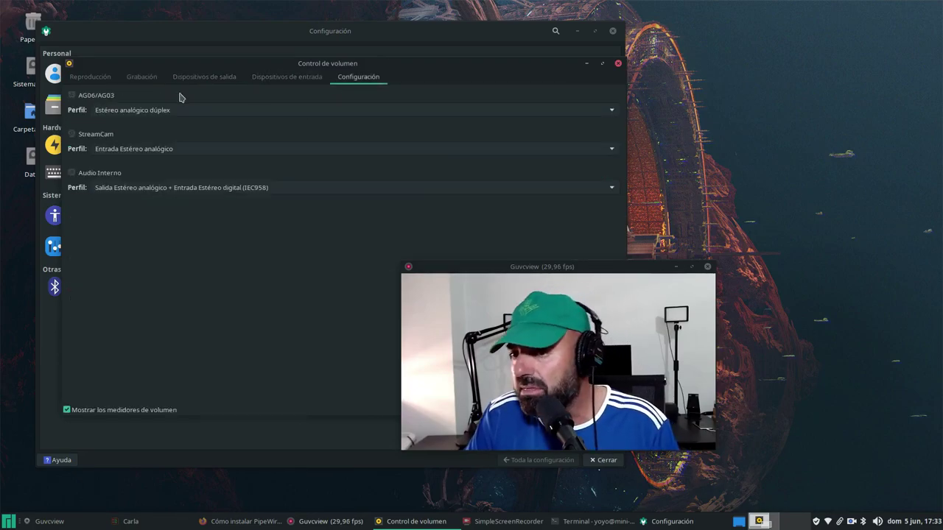
left_click(93, 80)
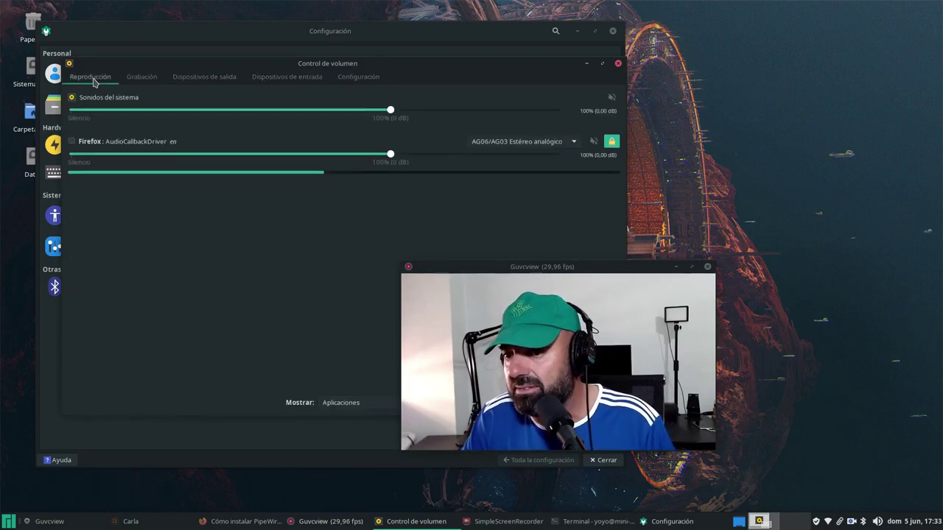
left_click(618, 63)
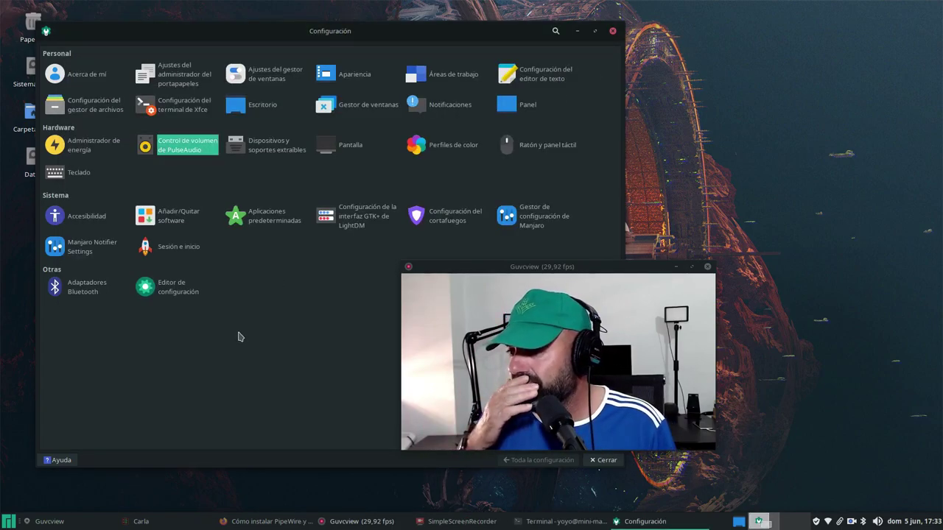
Step: Bring Firefox back and search the Salmorejo Geek blog for 'manjaro'
left_click(577, 31)
left_click(265, 522)
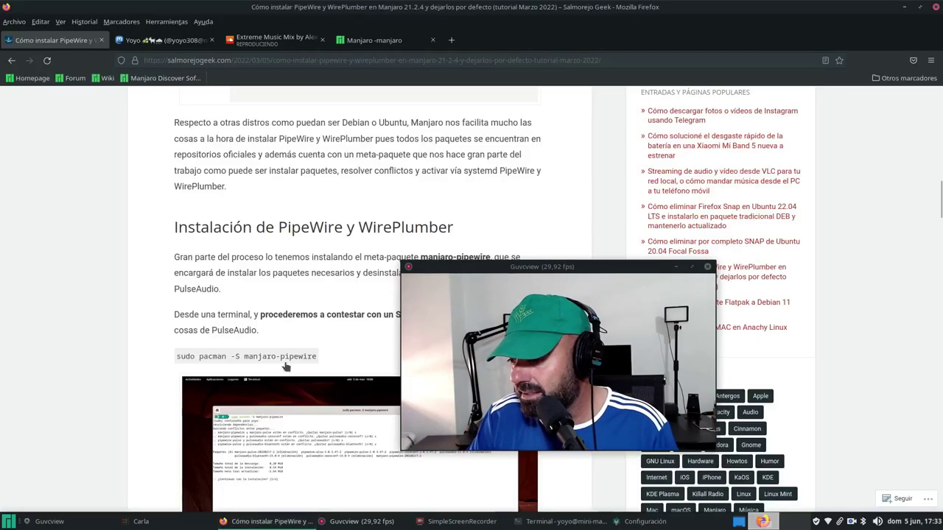
scroll(269, 215, "up", 10)
scroll(268, 215, "up", 5)
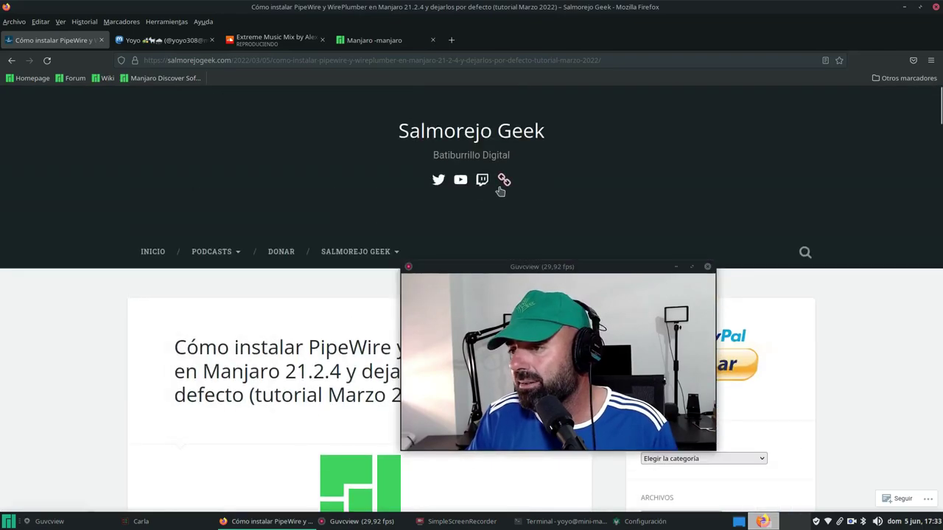
left_click(805, 255)
left_click(154, 165)
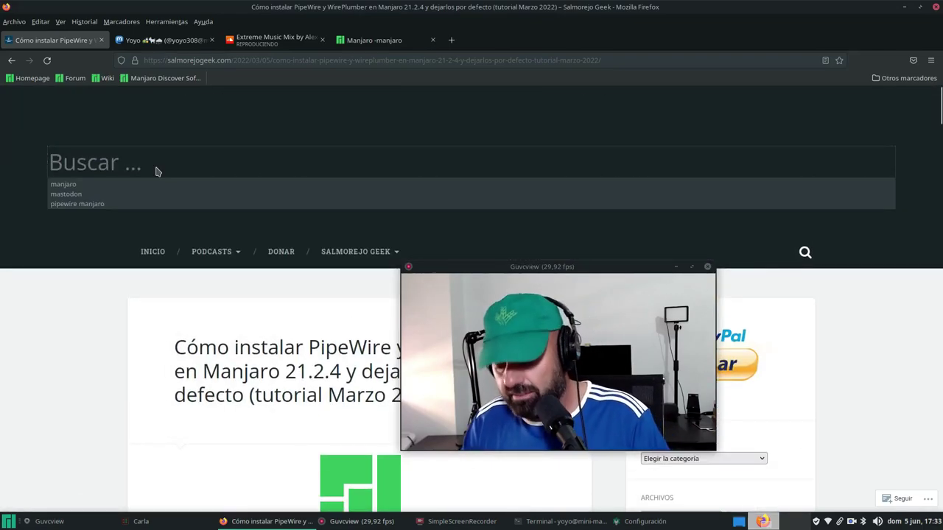
type("manjaro")
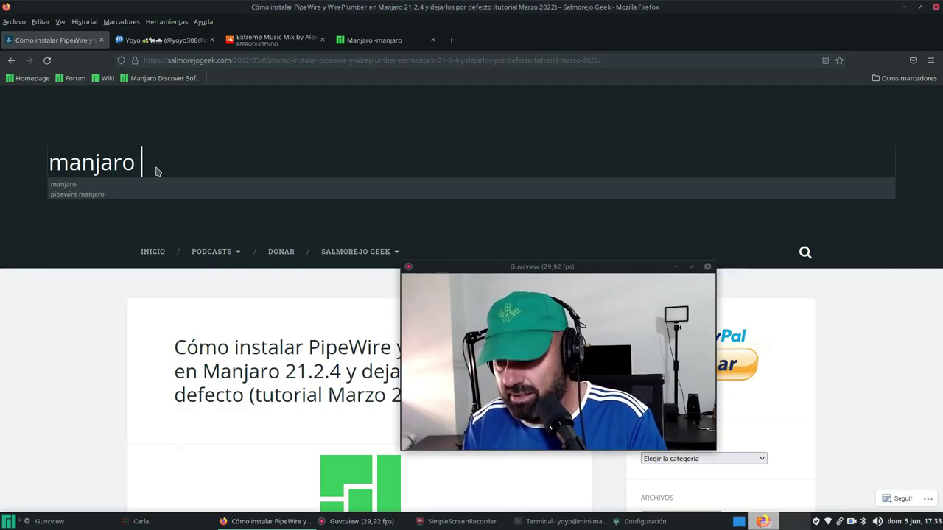
key("Return")
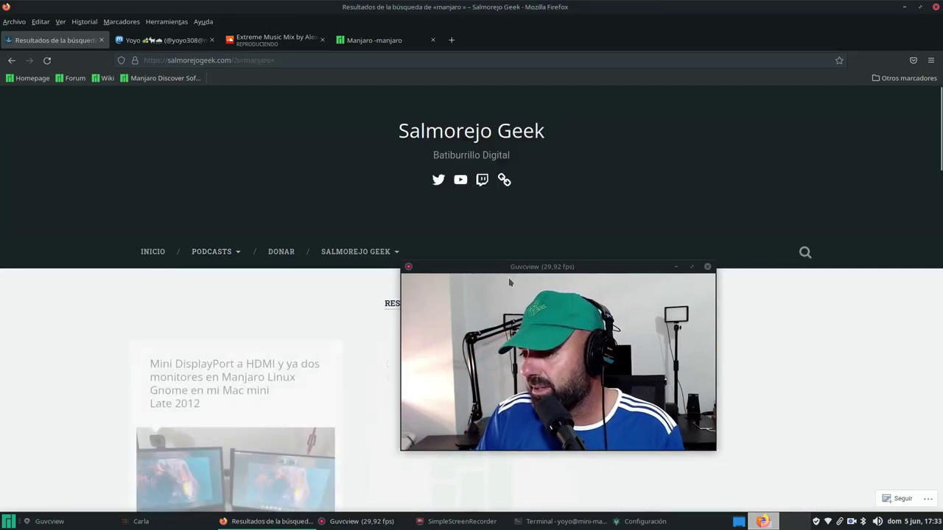
left_click_drag(522, 267, 669, 59)
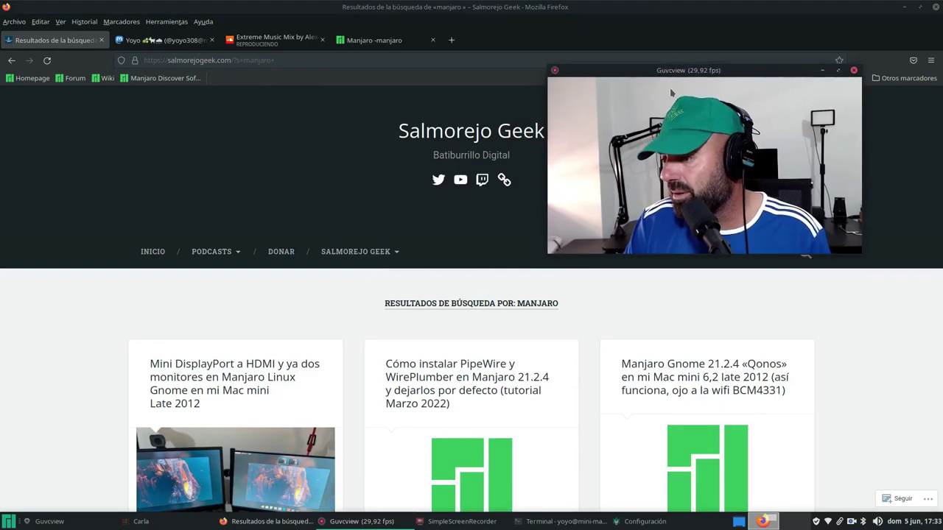
Step: Read the Manjaro Gnome 21.2.4 «Qonos» Mac mini article, including its BCM4331 wifi fix
left_click(672, 468)
scroll(84, 305, "down", 2)
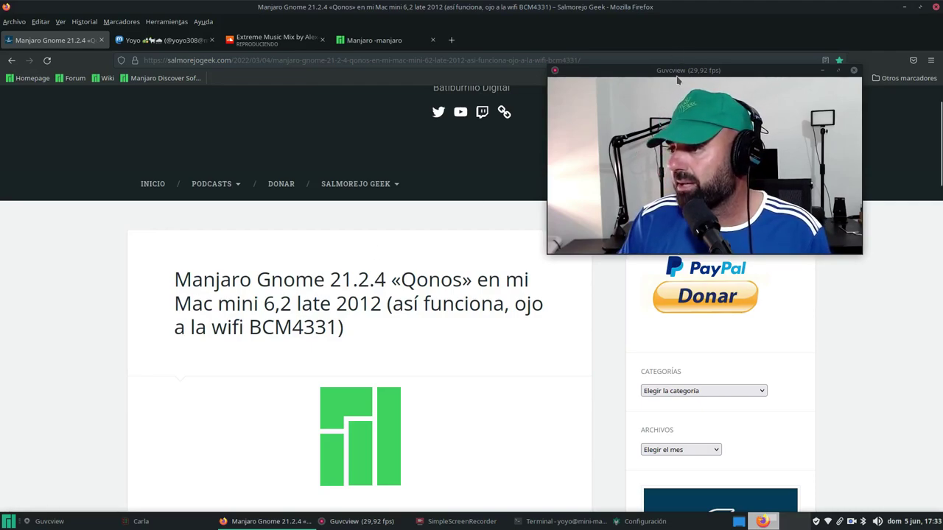
left_click_drag(679, 72, 722, 39)
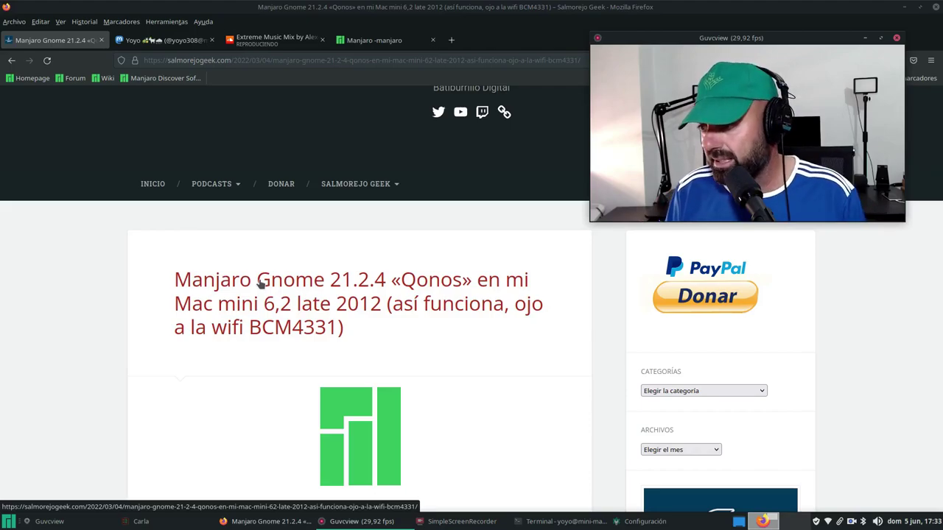
scroll(128, 323, "down", 3)
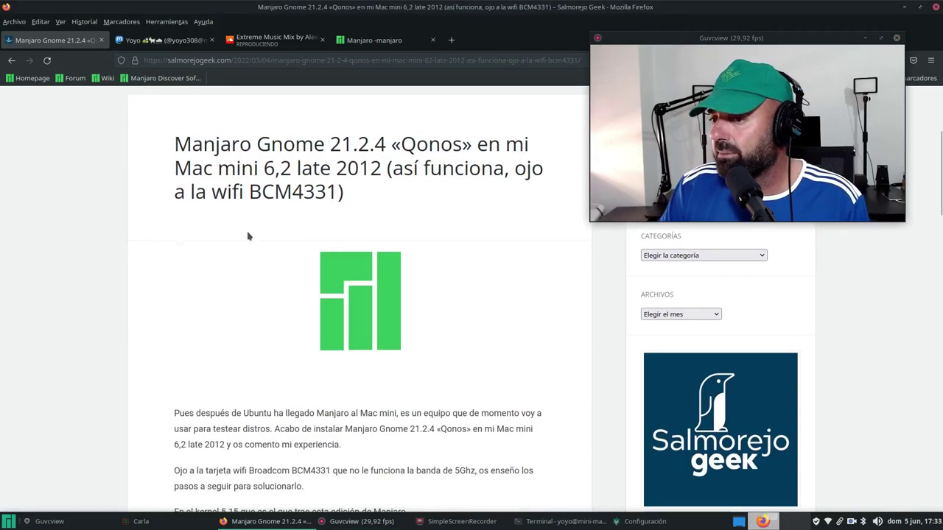
scroll(219, 240, "down", 6)
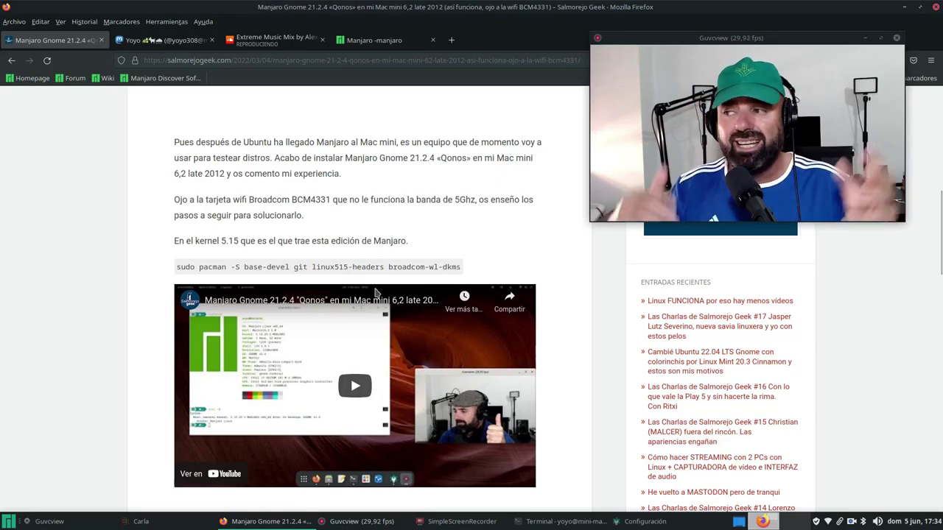
scroll(364, 288, "down", 5)
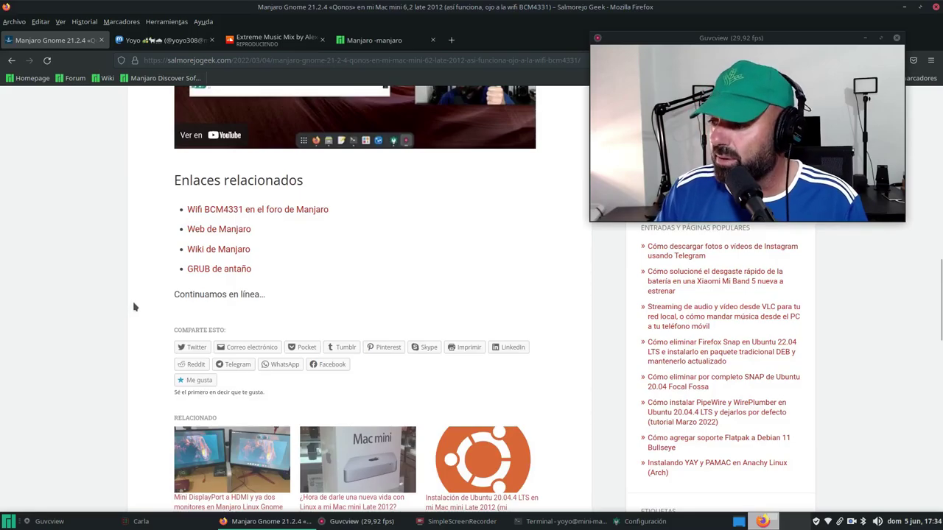
scroll(131, 306, "down", 4)
scroll(134, 305, "up", 6)
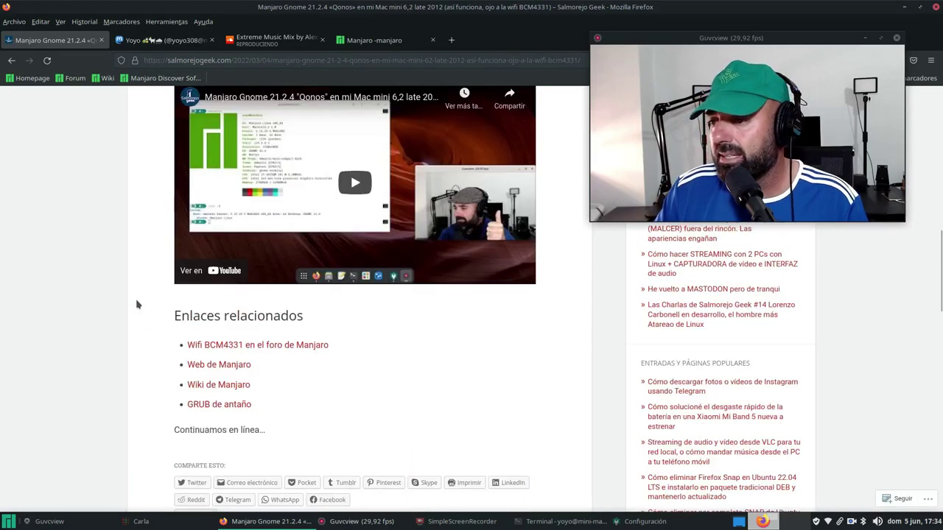
scroll(136, 304, "up", 15)
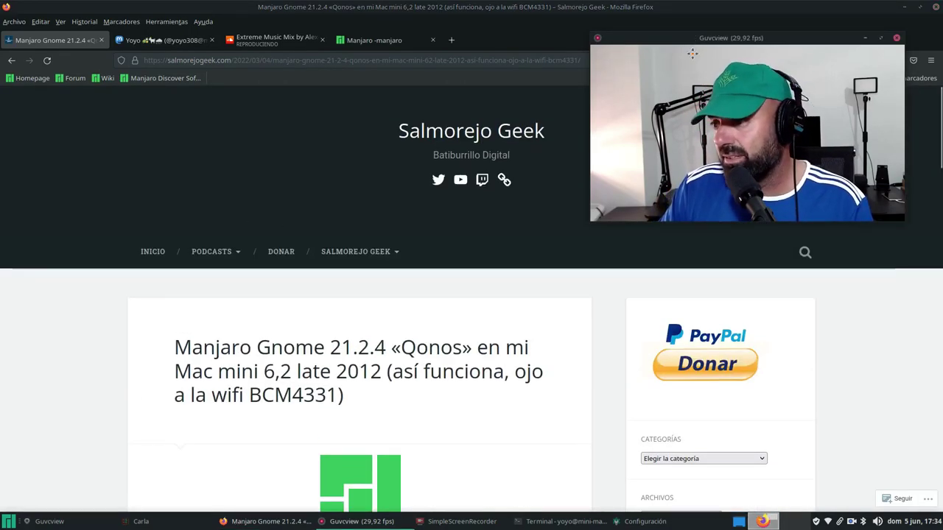
Step: Minimize all windows with Ctrl+Alt+D to reveal the bare desktop
left_click_drag(693, 43, 673, 102)
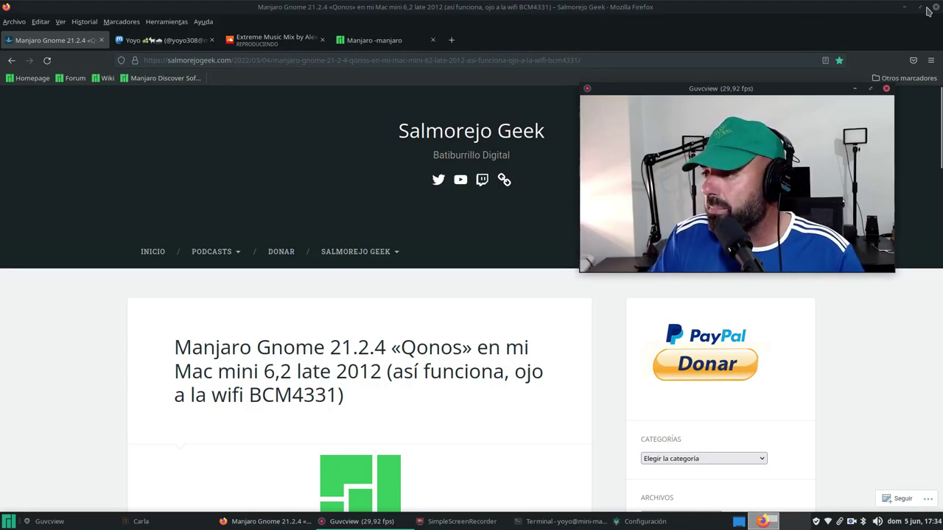
key("ctrl+alt+d")
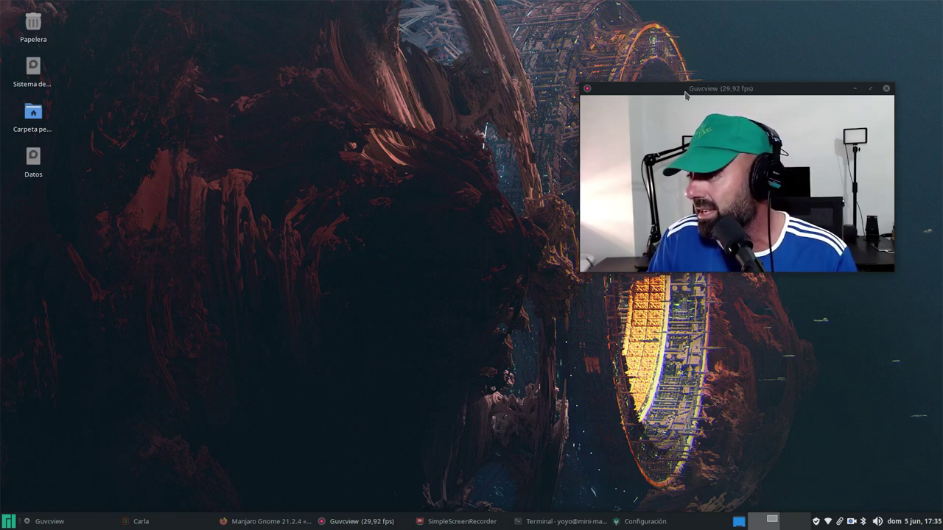
left_click_drag(685, 94, 703, 42)
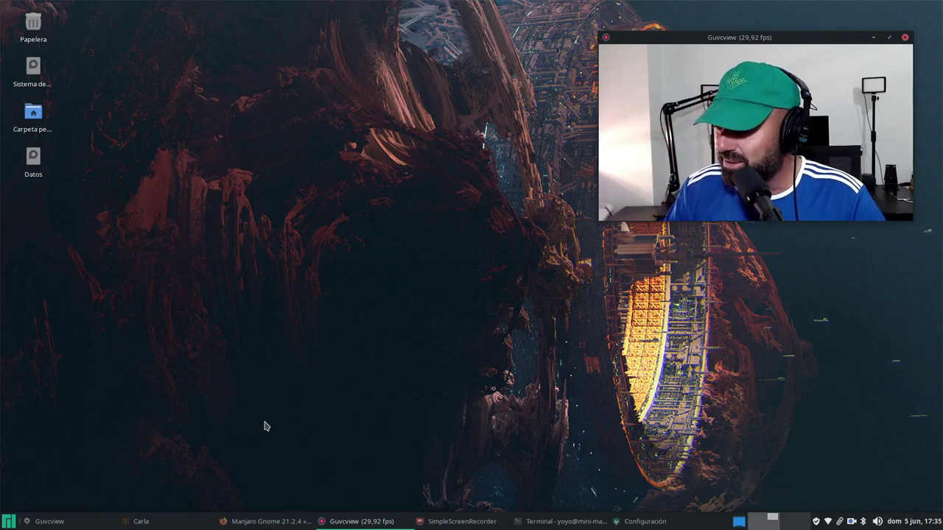
Step: Restore the settings overview, reopen the Manjaro kernel list, then close Manjaro Settings Manager
left_click(661, 526)
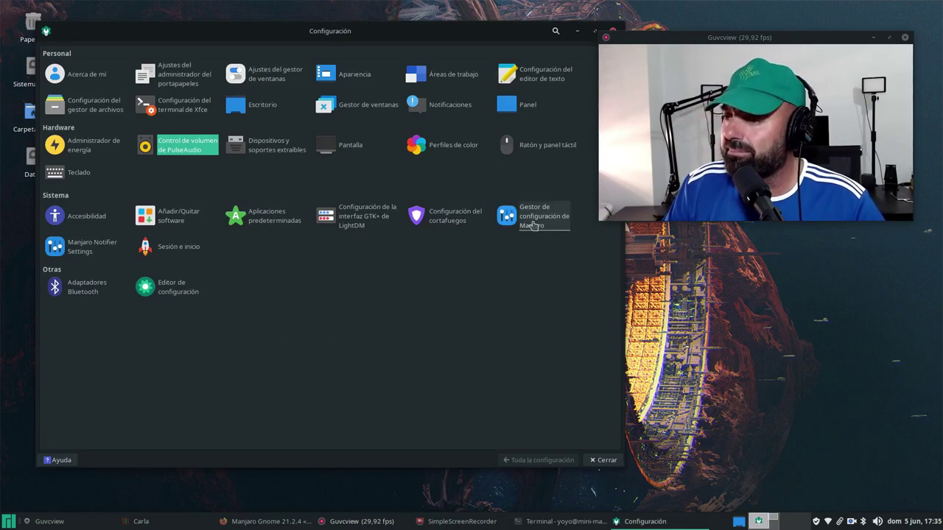
left_click(535, 220)
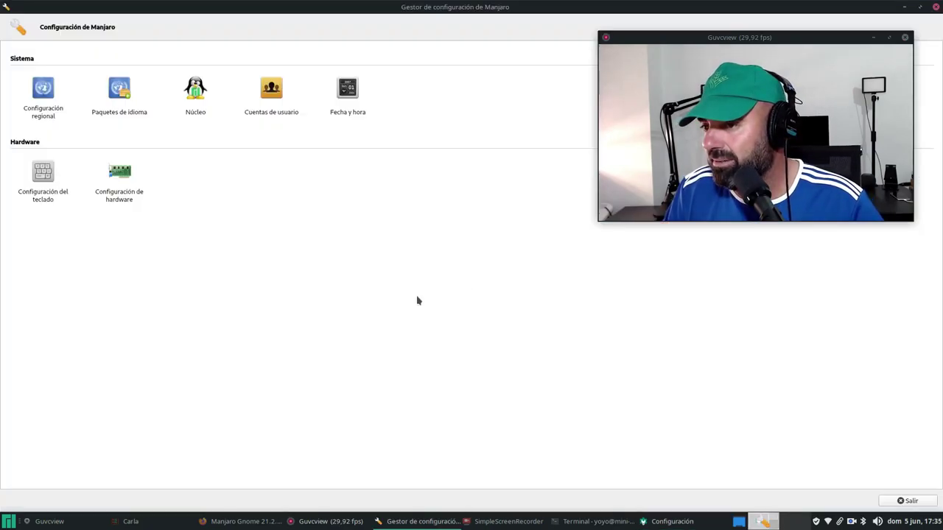
left_click(196, 112)
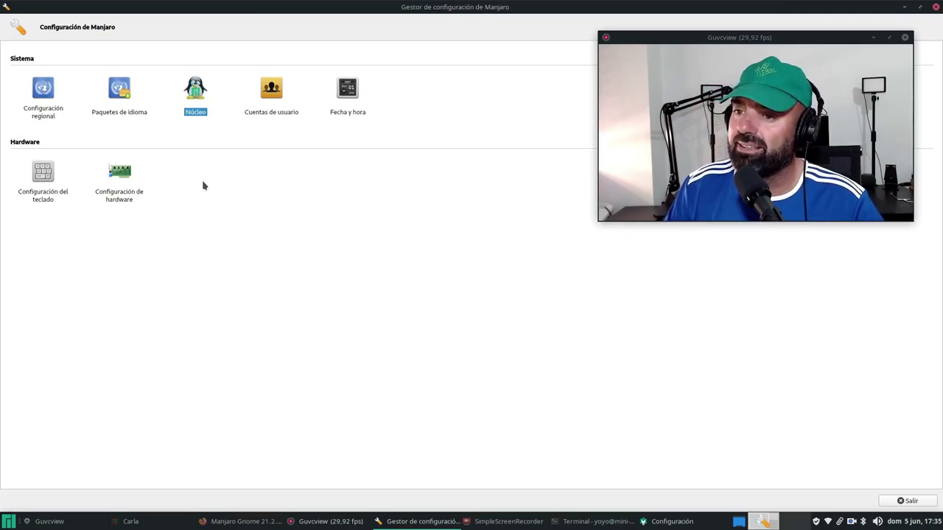
double_click(196, 93)
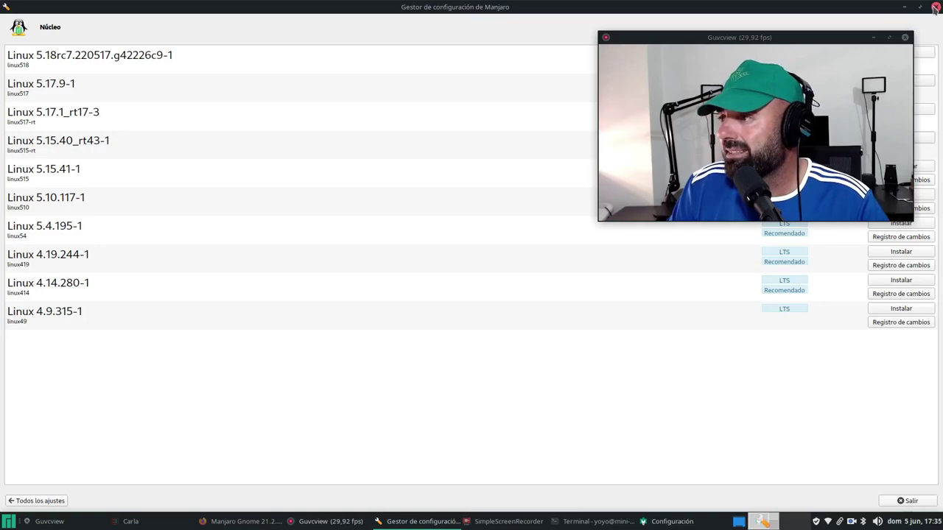
left_click(934, 7)
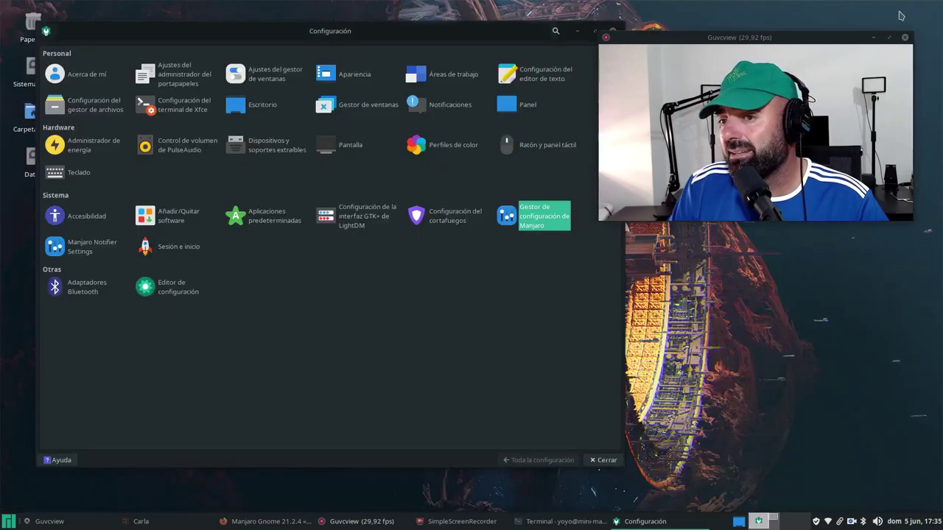
Step: Open Add/Remove Software, minimize the settings window, and position Pamac near the top
left_click(15, 520)
left_click(53, 313)
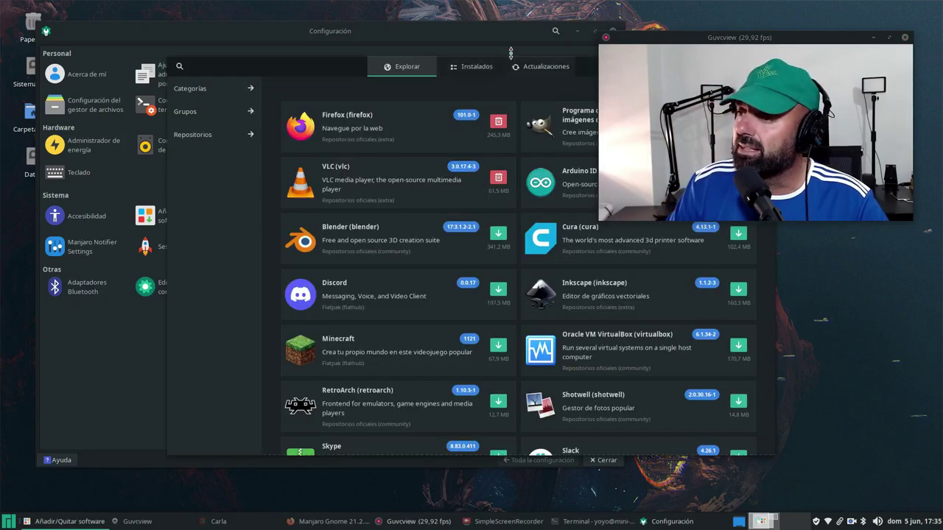
left_click(578, 31)
mouse_move(442, 192)
left_mouse_down()
mouse_move(467, 81)
mouse_move(442, 130)
left_mouse_up()
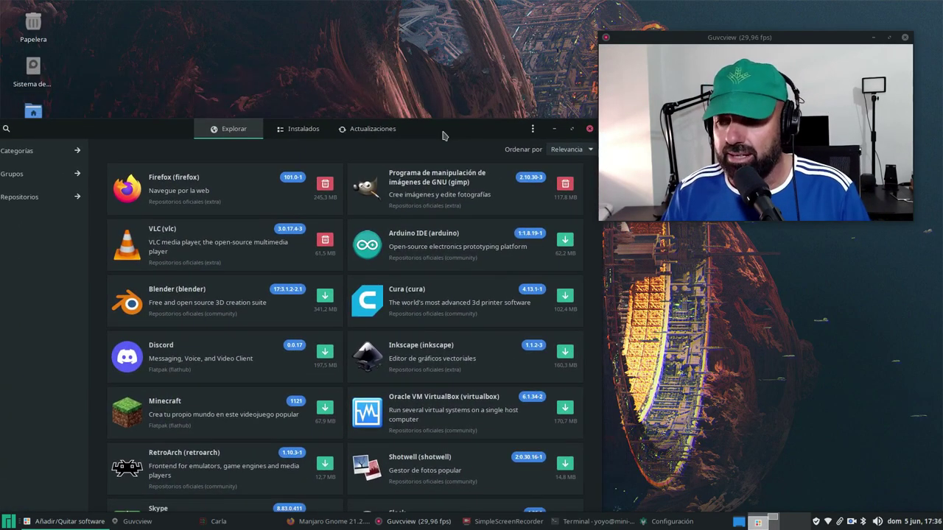
left_click_drag(143, 127, 163, 86)
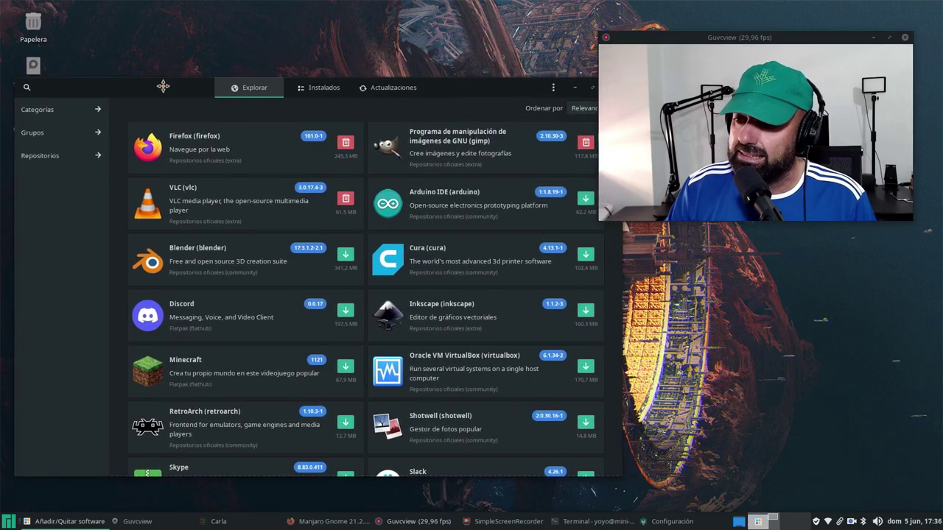
left_click_drag(492, 87, 427, 104)
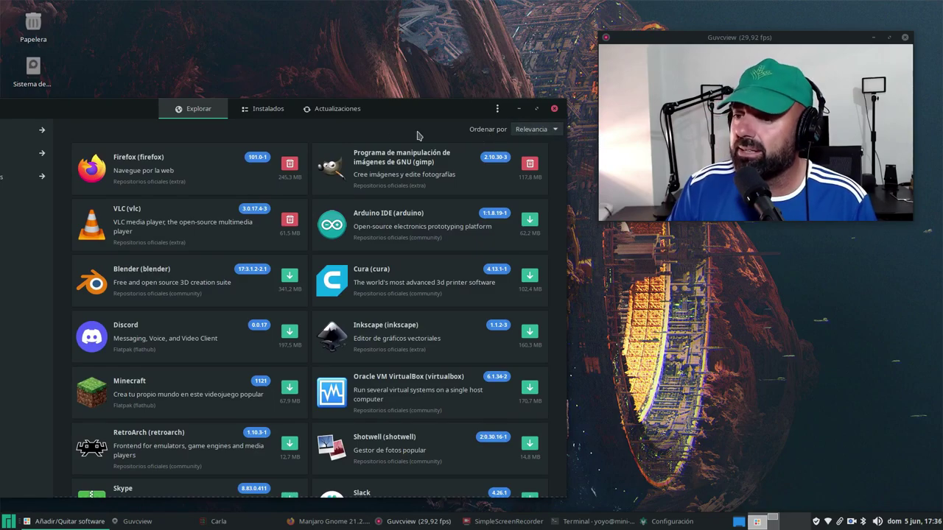
left_click_drag(388, 103, 422, 46)
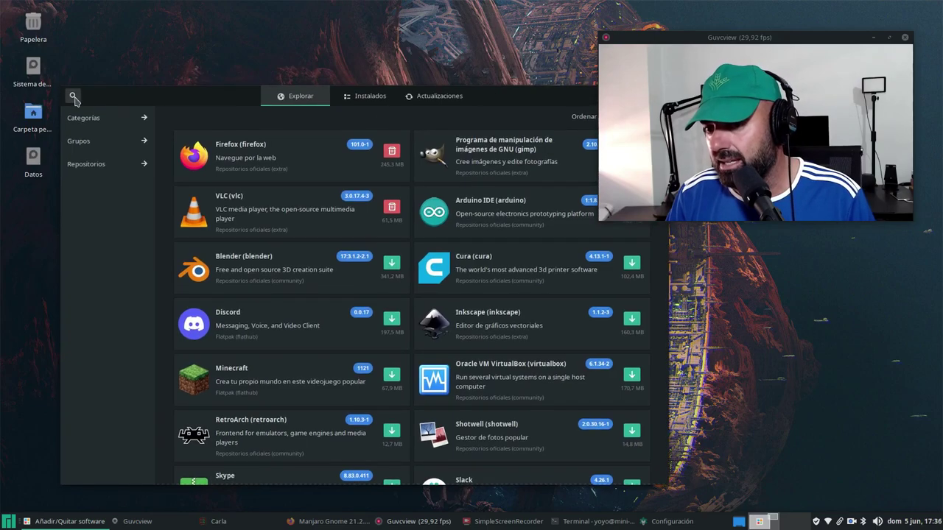
Step: Search Pamac for 'libreoffice', review the repository and Flathub results, then close it
left_click(74, 97)
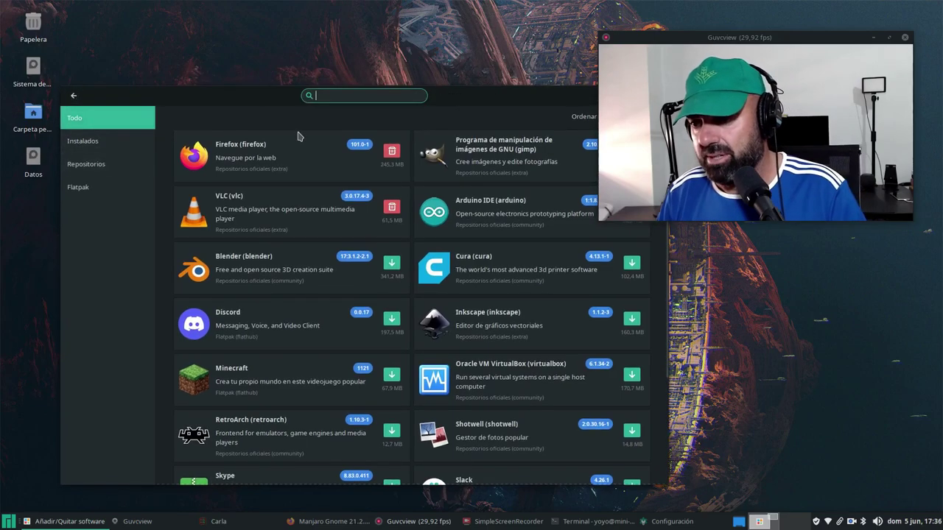
type("libr")
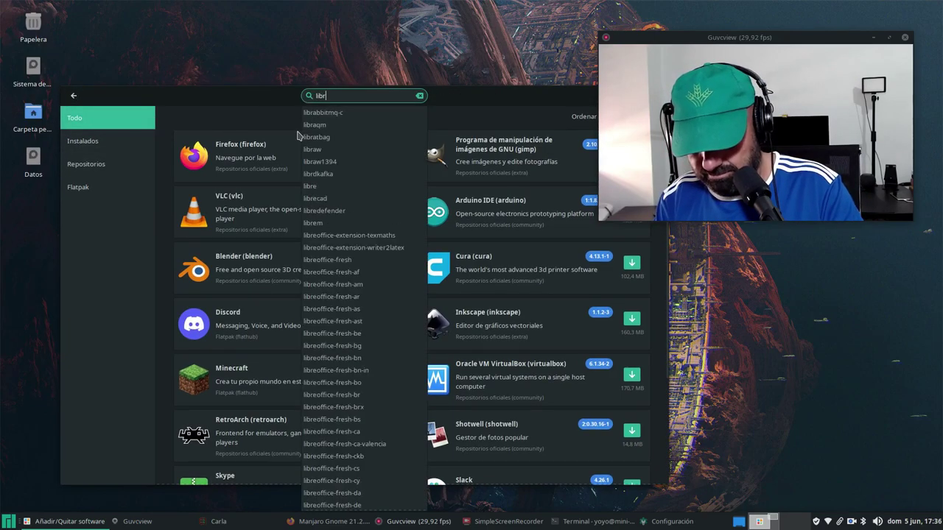
type("e")
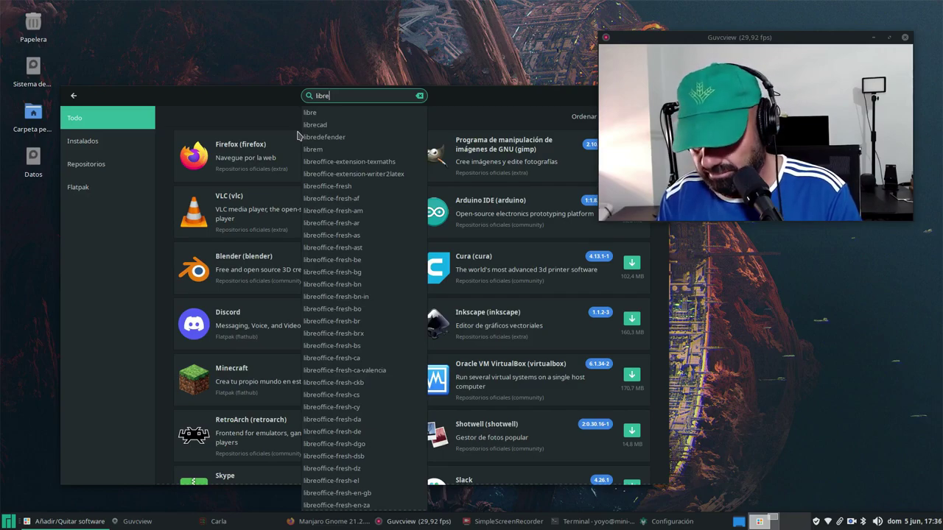
type("of")
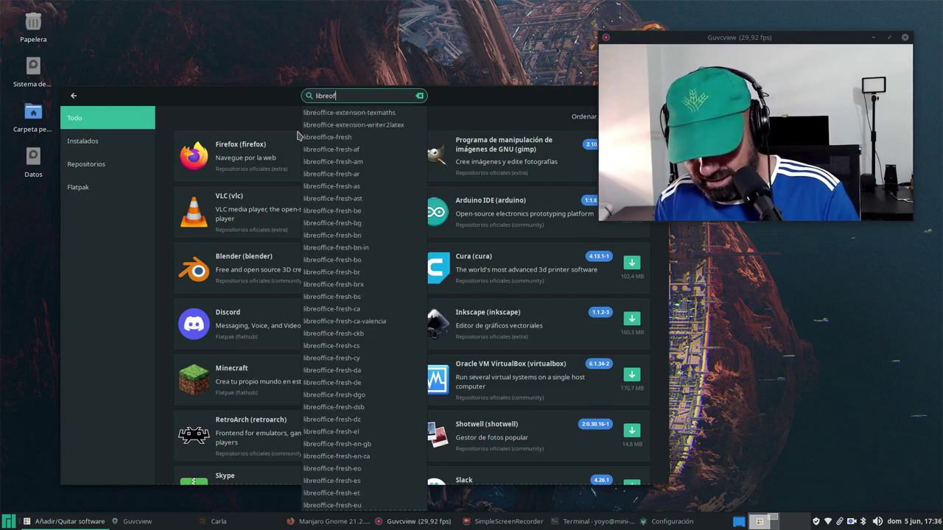
type("fice")
key("Return")
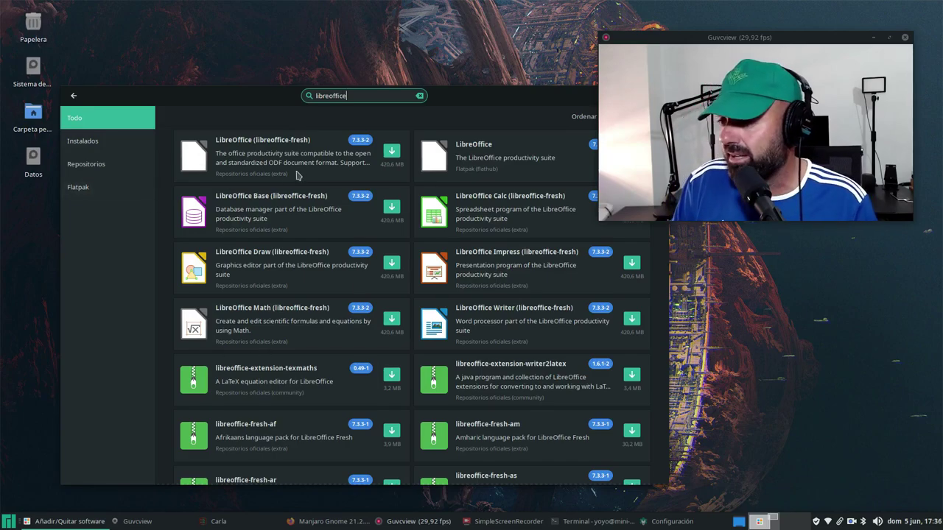
left_click_drag(495, 101, 468, 68)
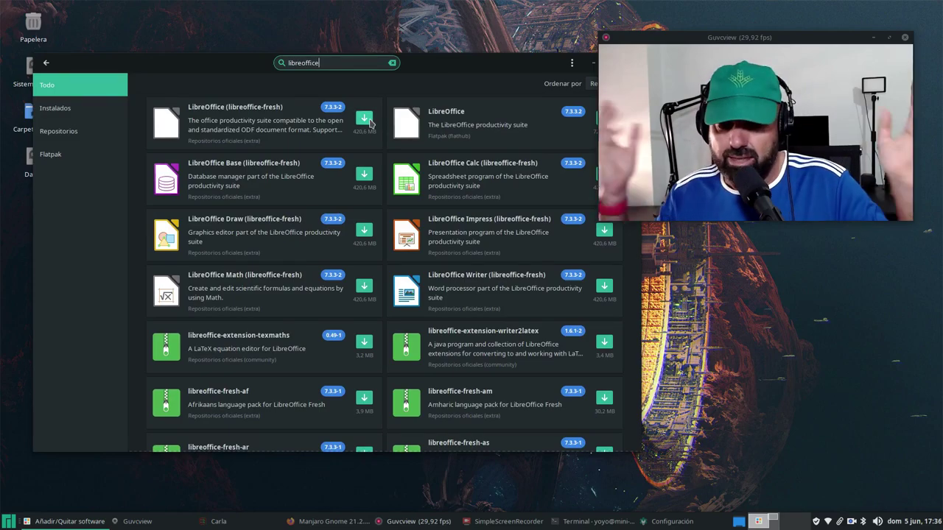
left_click_drag(471, 68, 417, 226)
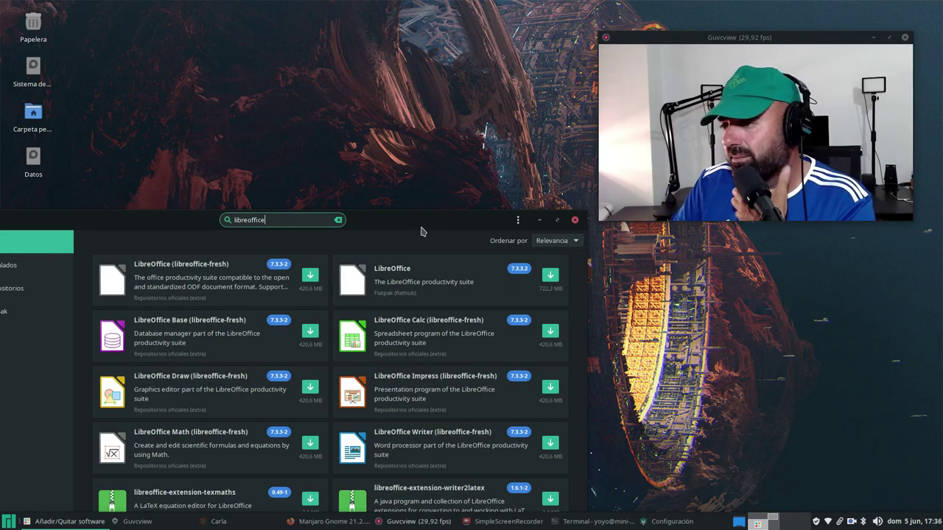
left_click(574, 221)
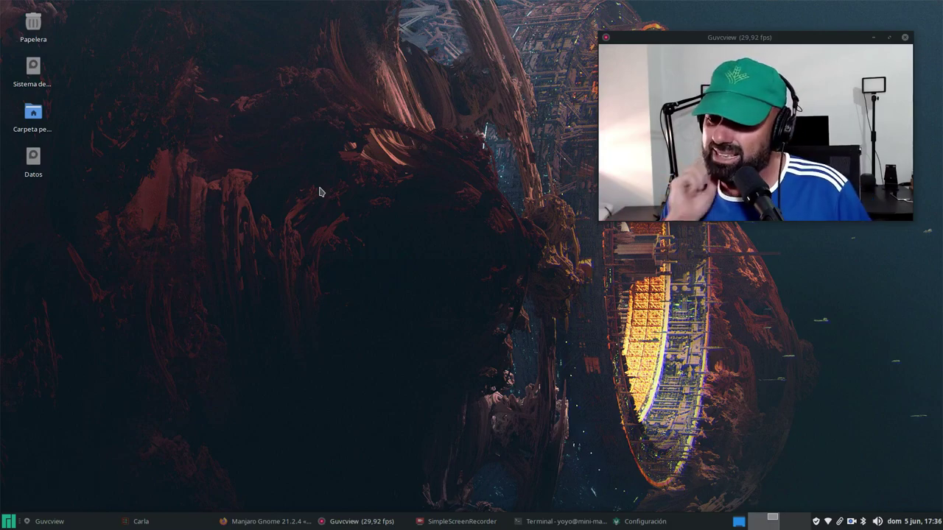
Step: Bring Firefox back to the 'Manjaro -manjaro' tab and scroll through the manjaro.org homepage
left_click(263, 526)
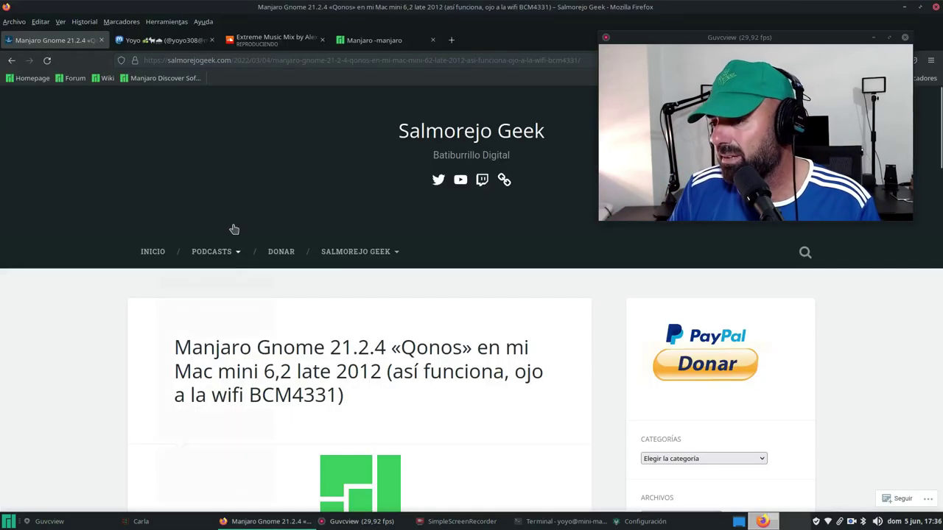
left_click(361, 40)
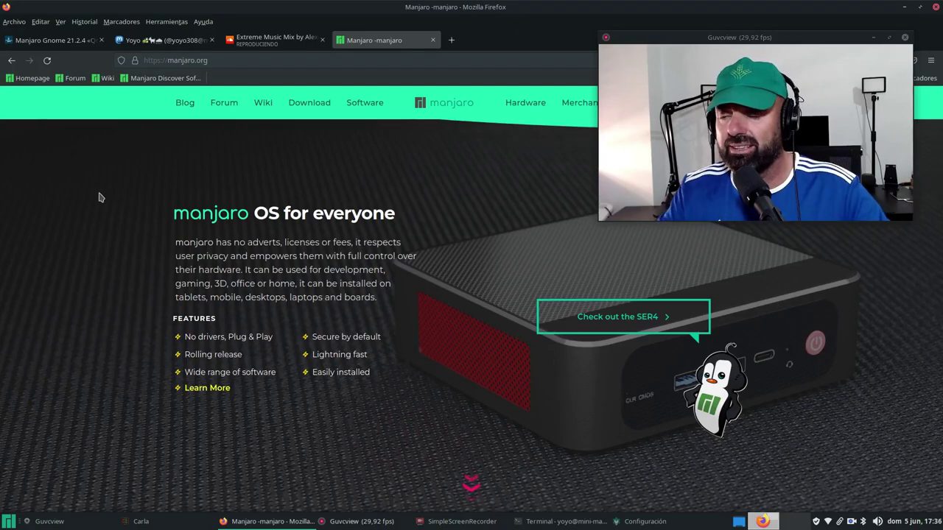
scroll(116, 196, "down", 5)
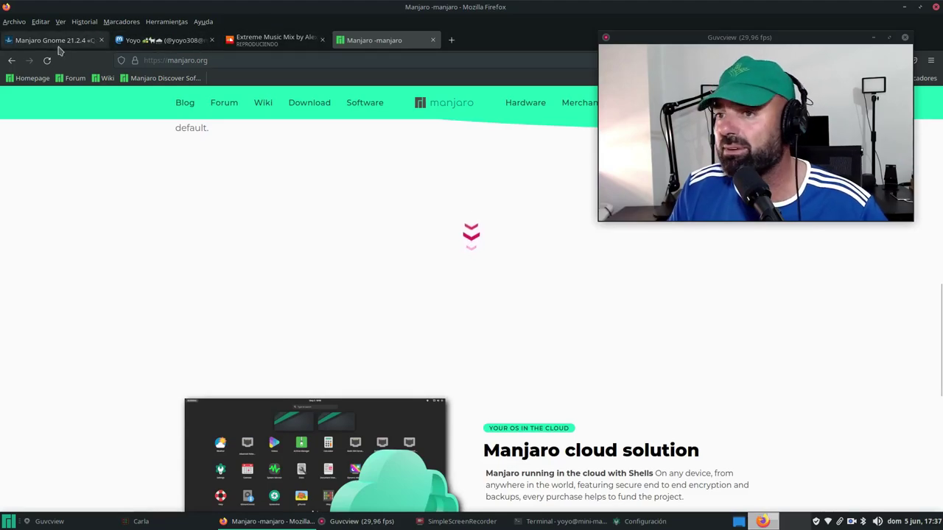
scroll(164, 282, "down", 6)
scroll(164, 301, "up", 8)
scroll(164, 302, "up", 3)
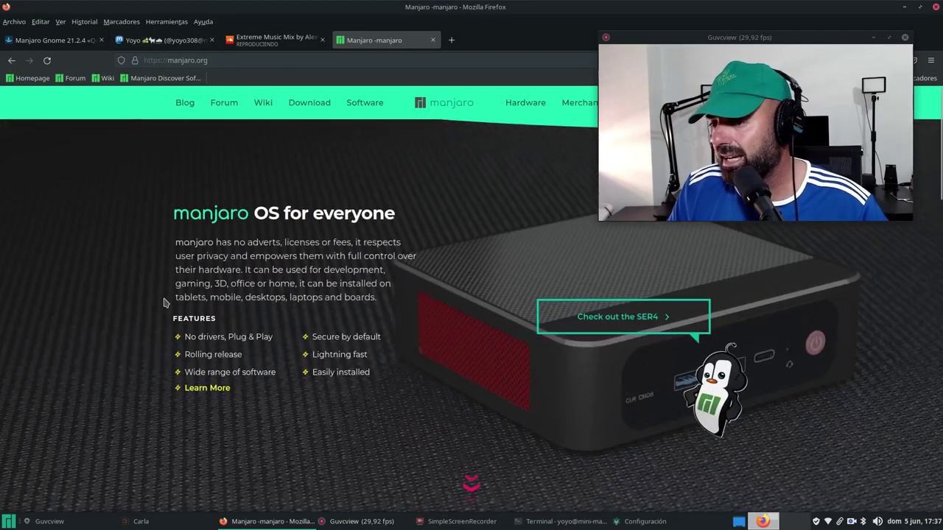
scroll(164, 302, "down", 5)
scroll(267, 272, "down", 5)
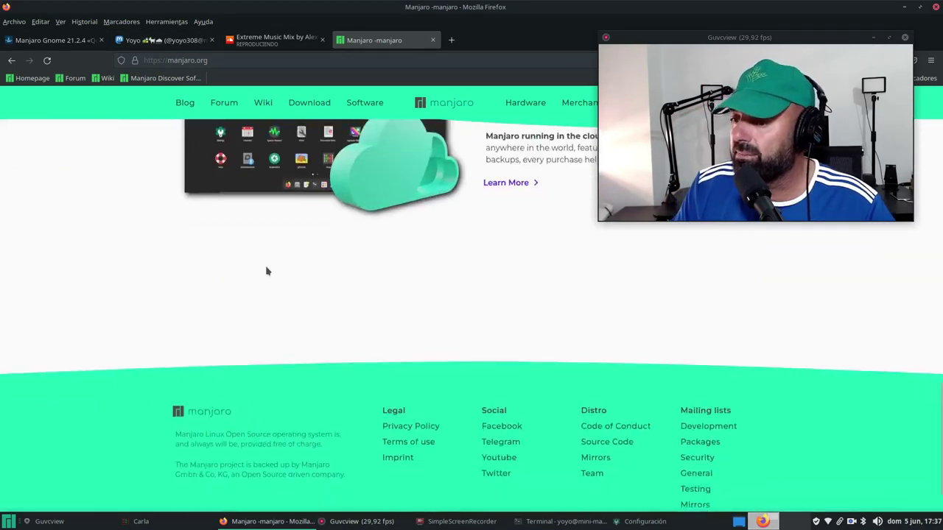
scroll(267, 271, "up", 5)
scroll(262, 269, "up", 5)
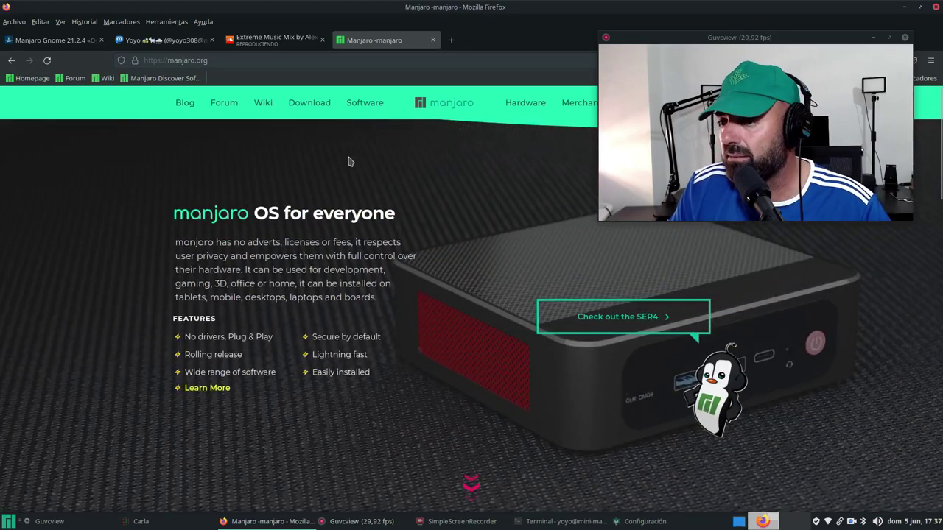
Step: Open the Manjaro Download page and browse its edition choices
left_click(309, 103)
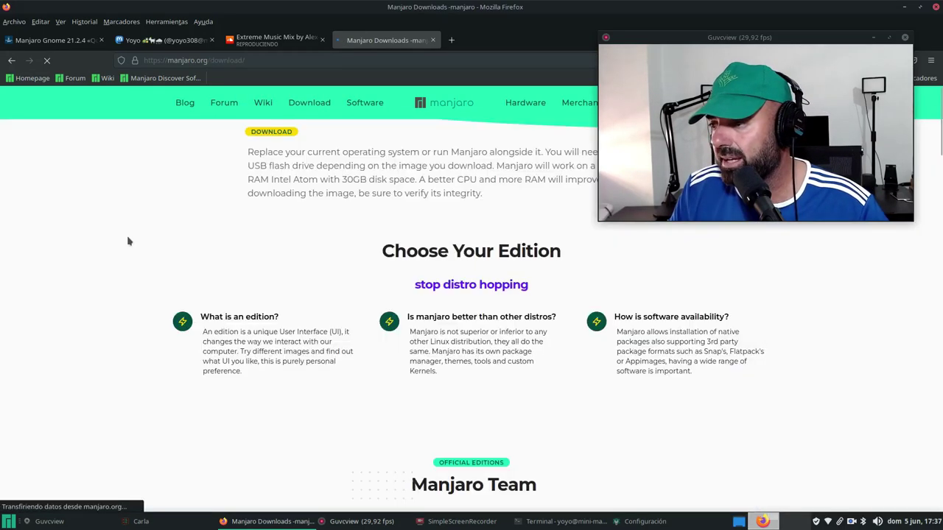
scroll(128, 241, "down", 5)
scroll(128, 240, "up", 4)
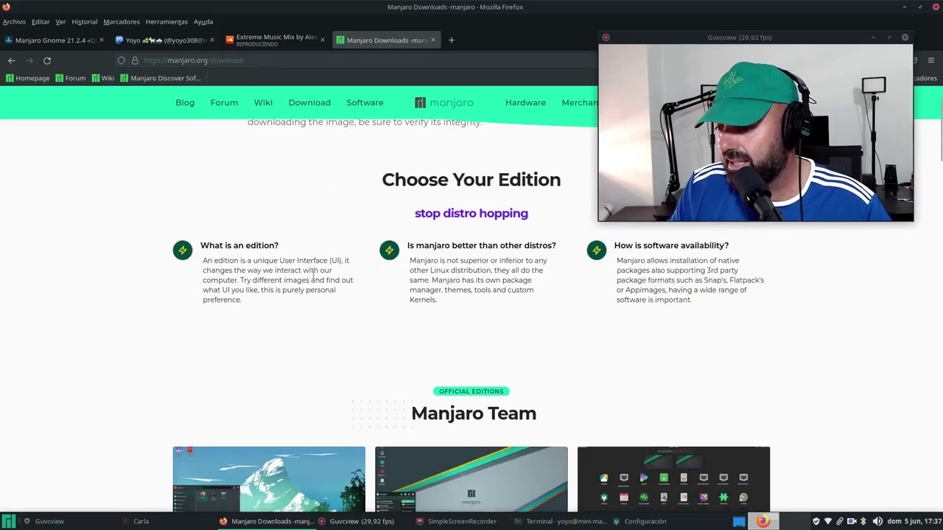
scroll(312, 272, "down", 3)
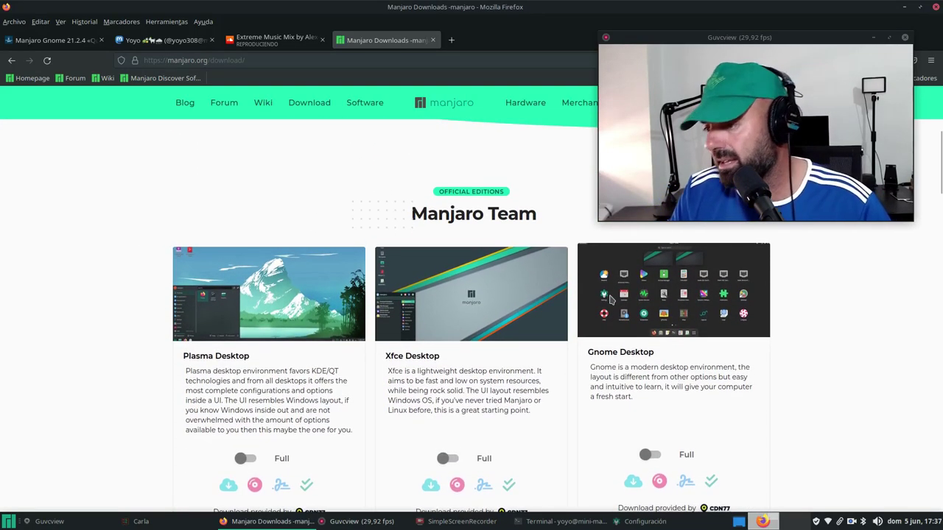
scroll(442, 291, "down", 2)
scroll(442, 291, "up", 1)
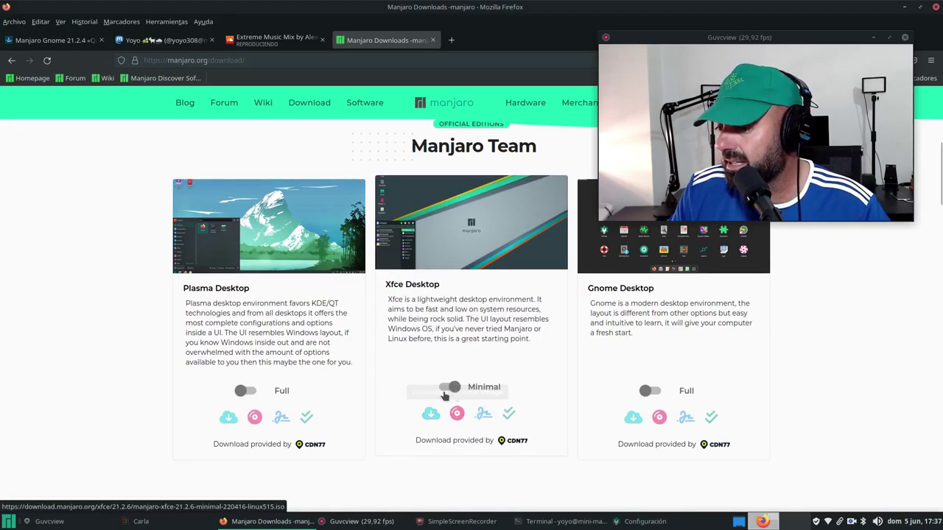
scroll(442, 269, "up", 2)
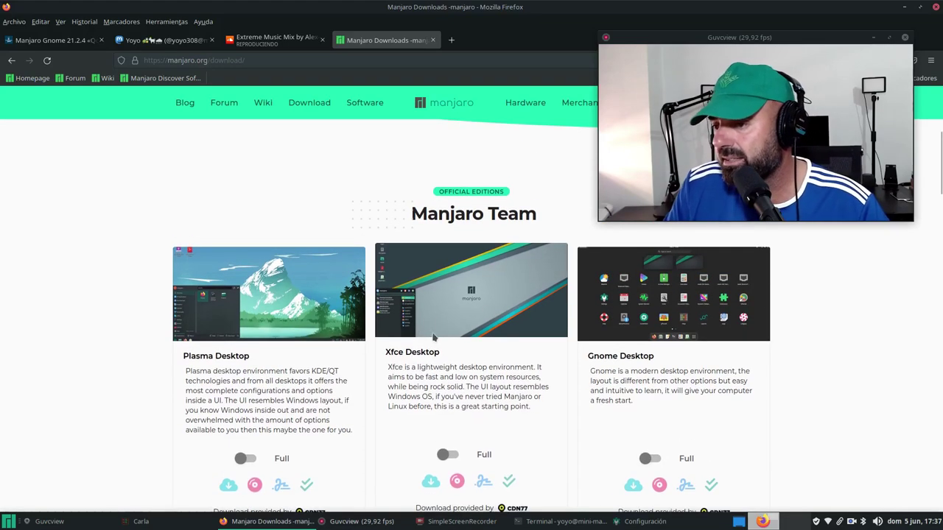
scroll(478, 328, "down", 3)
scroll(294, 302, "down", 4)
scroll(158, 284, "down", 3)
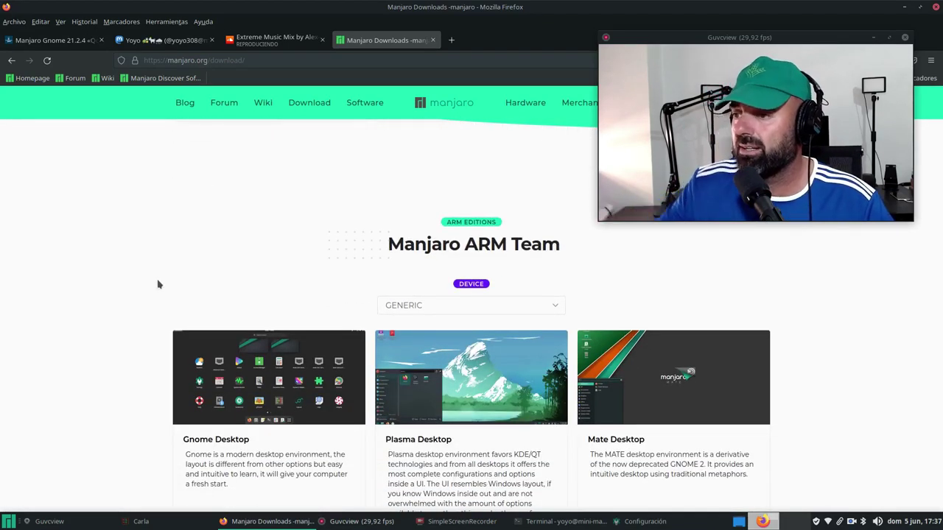
scroll(158, 284, "down", 4)
scroll(236, 258, "down", 1)
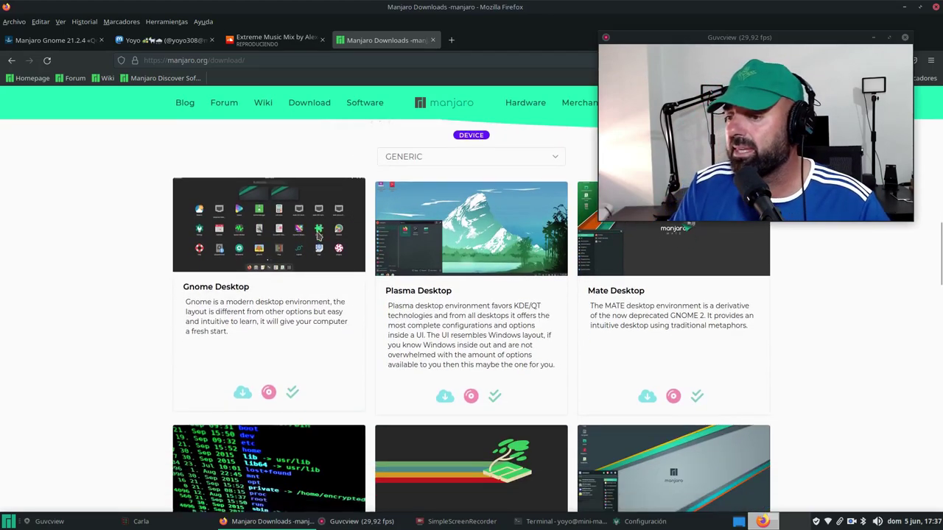
scroll(314, 232, "down", 2)
scroll(315, 232, "down", 3)
Step: Look through the community editions, then open the Wiki bookmark in a new tab
scroll(312, 225, "down", 2)
scroll(302, 221, "down", 3)
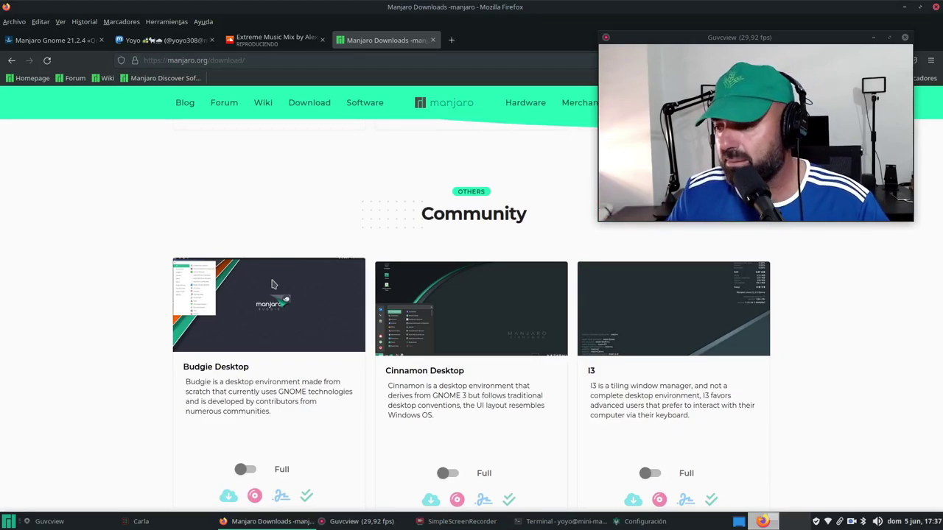
scroll(317, 292, "down", 4)
scroll(86, 309, "down", 2)
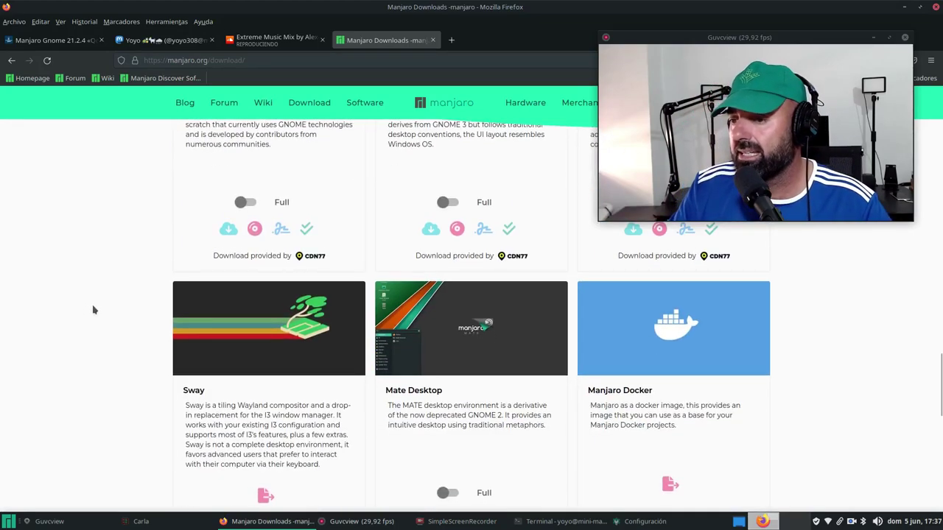
scroll(293, 295, "down", 3)
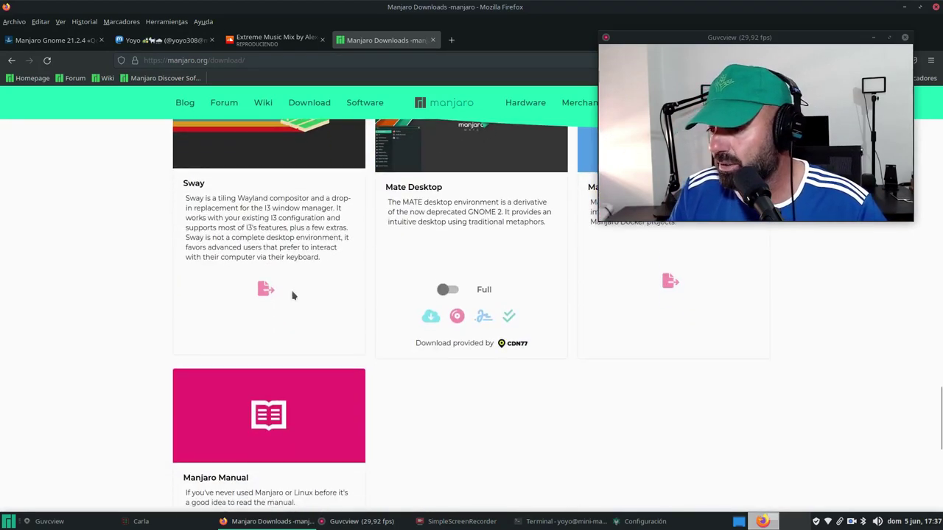
scroll(292, 295, "down", 3)
scroll(266, 279, "up", 1)
scroll(257, 231, "up", 6)
scroll(257, 231, "up", 5)
scroll(256, 231, "up", 5)
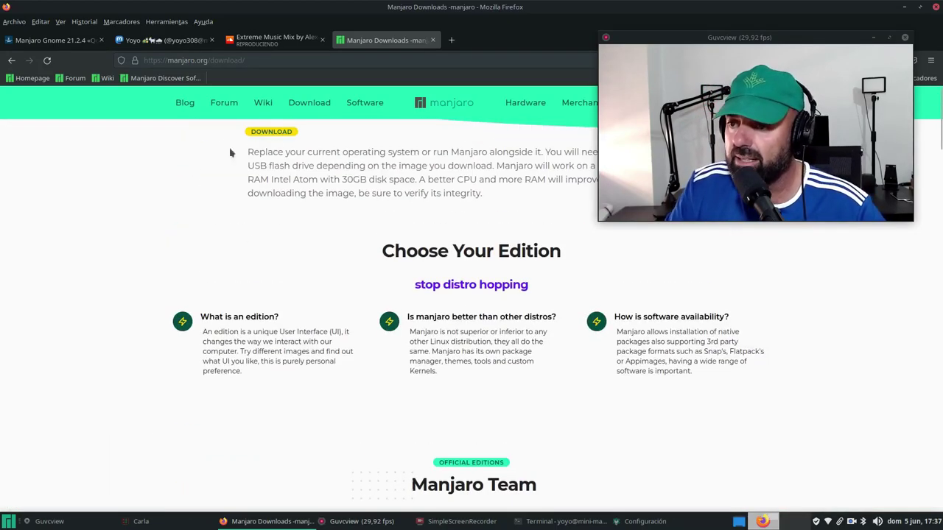
left_click(263, 103)
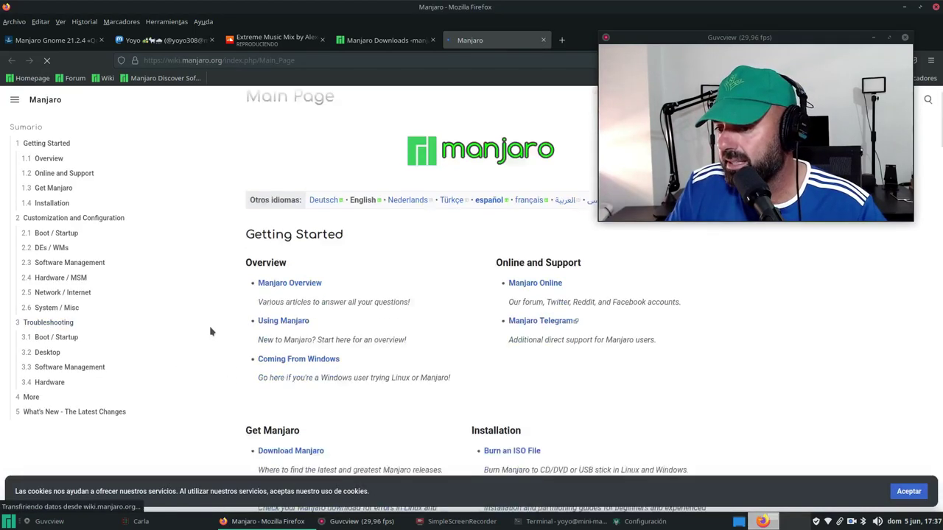
Step: Scroll down the Manjaro wiki toward the Repositories and Servers article
scroll(210, 331, "down", 6)
scroll(209, 332, "down", 2)
scroll(209, 332, "down", 2)
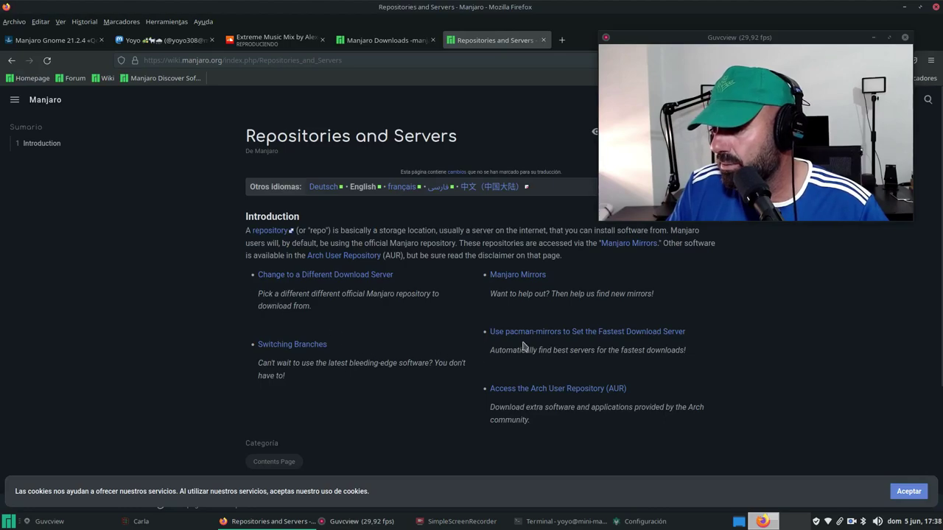
Step: Open the Pacman-mirrors article and read through its TL:DR default-command examples
left_click(632, 332)
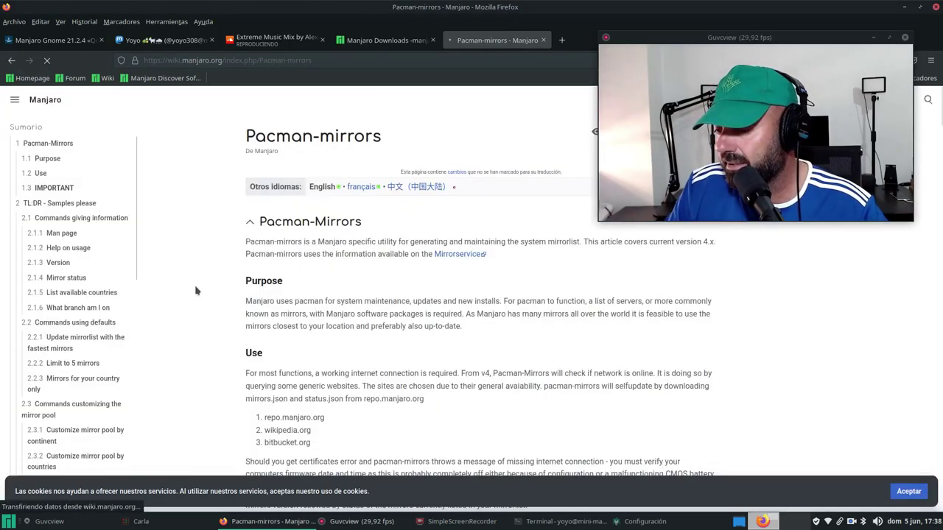
scroll(195, 288, "down", 3)
scroll(195, 288, "down", 4)
scroll(195, 288, "down", 4)
scroll(196, 289, "down", 3)
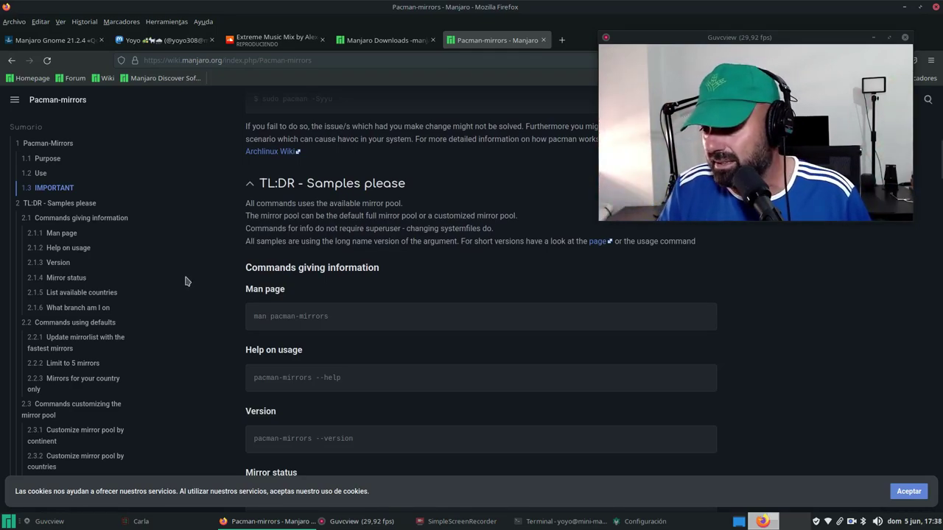
scroll(178, 270, "down", 5)
scroll(184, 267, "down", 3)
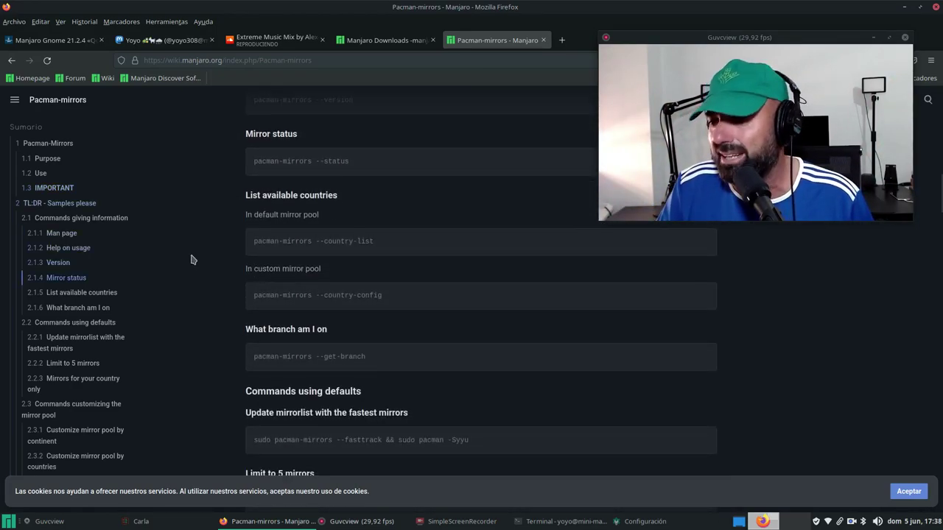
scroll(196, 257, "down", 3)
scroll(196, 257, "down", 2)
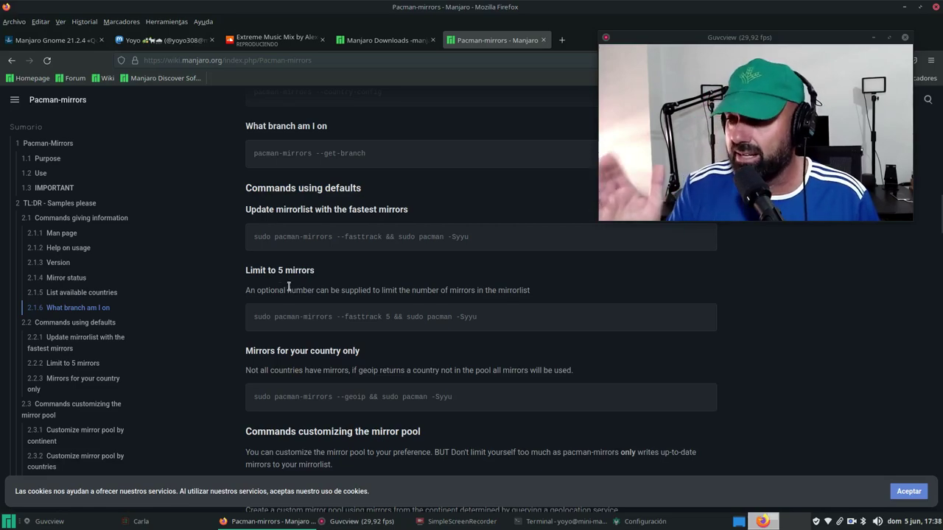
Step: Highlight an example command and continue down to 'Commands customizing the mirror pool'
left_click_drag(502, 326, 247, 317)
scroll(420, 335, "down", 2)
scroll(420, 333, "down", 4)
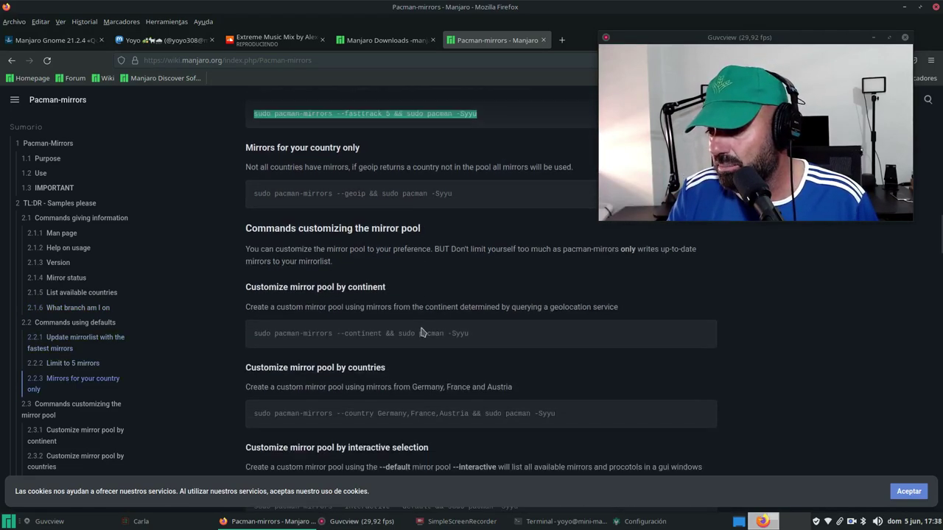
scroll(452, 346, "down", 4)
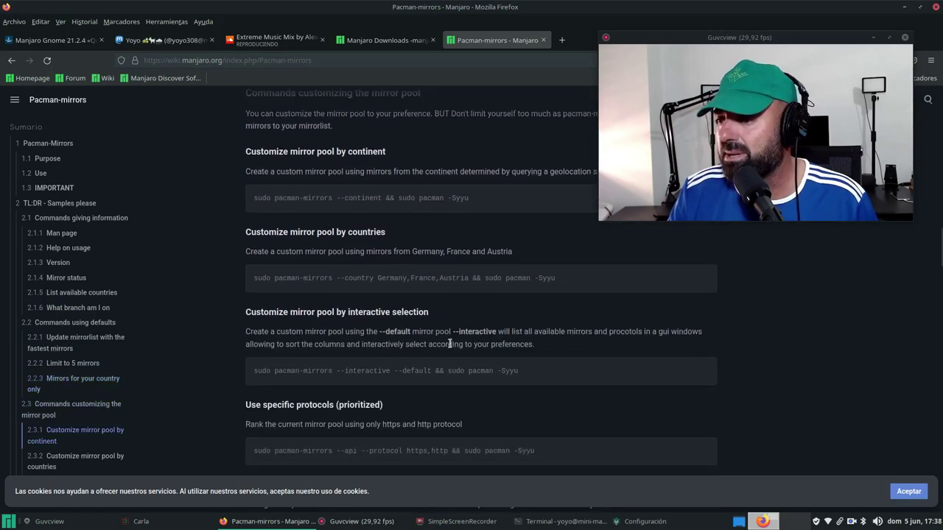
scroll(412, 361, "up", 2)
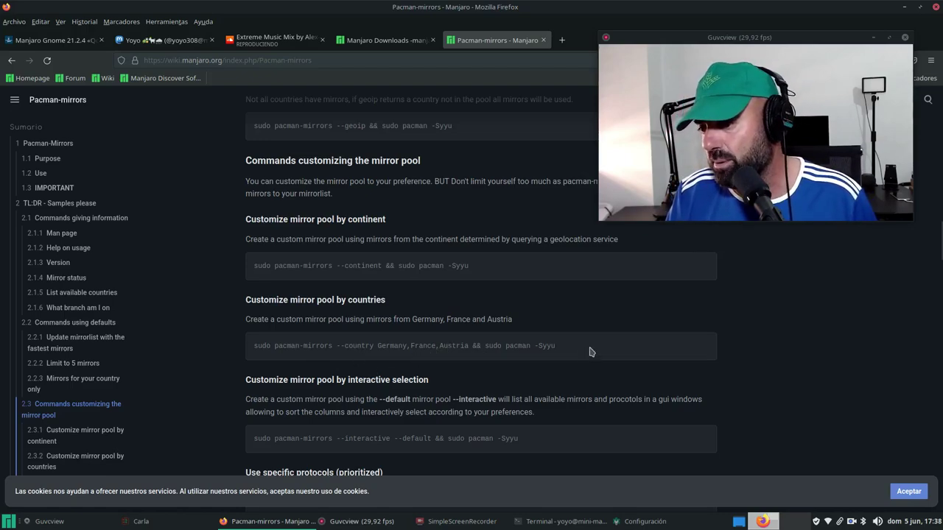
Step: Highlight the --country Germany,France,Austria mirror command and review the surrounding commands
left_click_drag(591, 351, 244, 348)
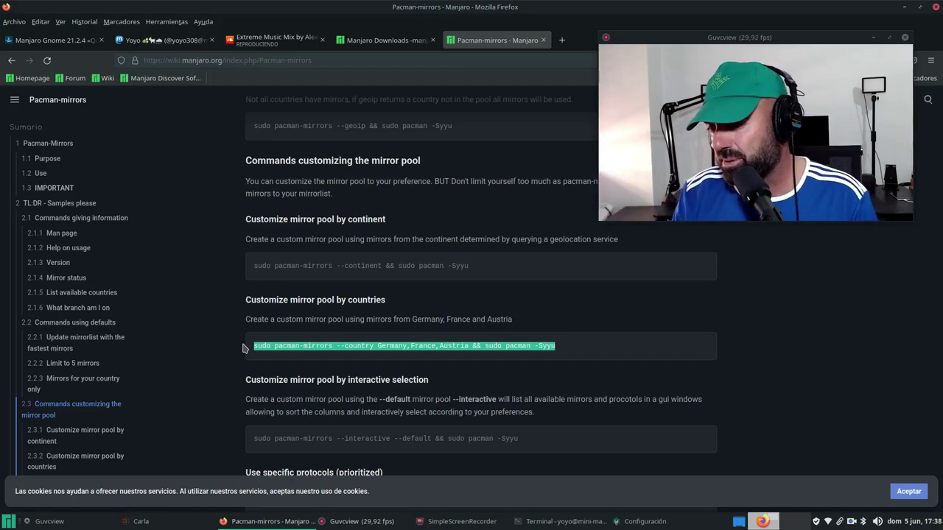
scroll(284, 341, "up", 3)
scroll(324, 346, "up", 3)
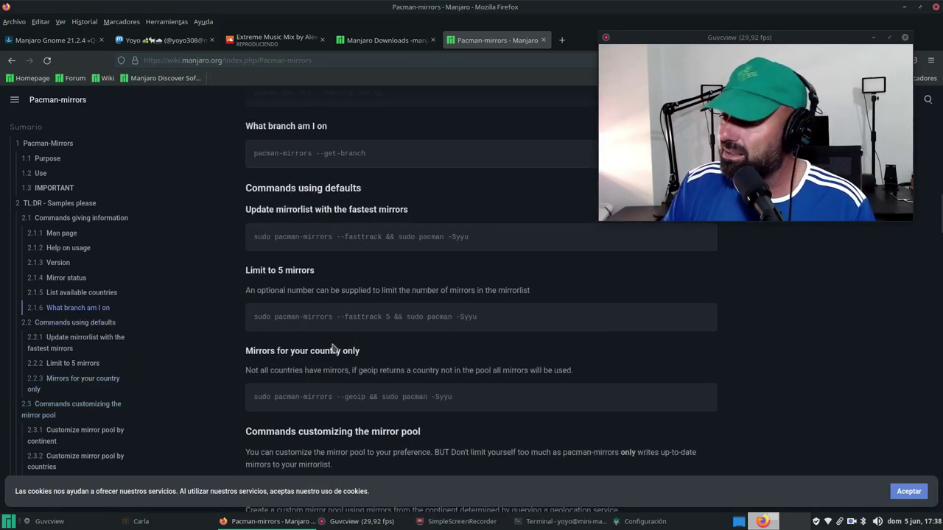
scroll(385, 362, "up", 3)
scroll(365, 339, "down", 3)
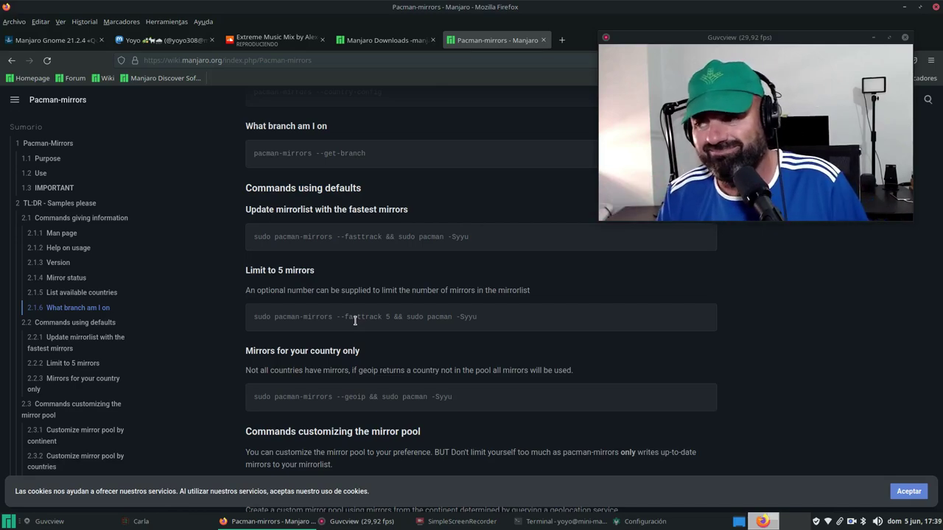
scroll(354, 321, "down", 1)
scroll(357, 320, "down", 6)
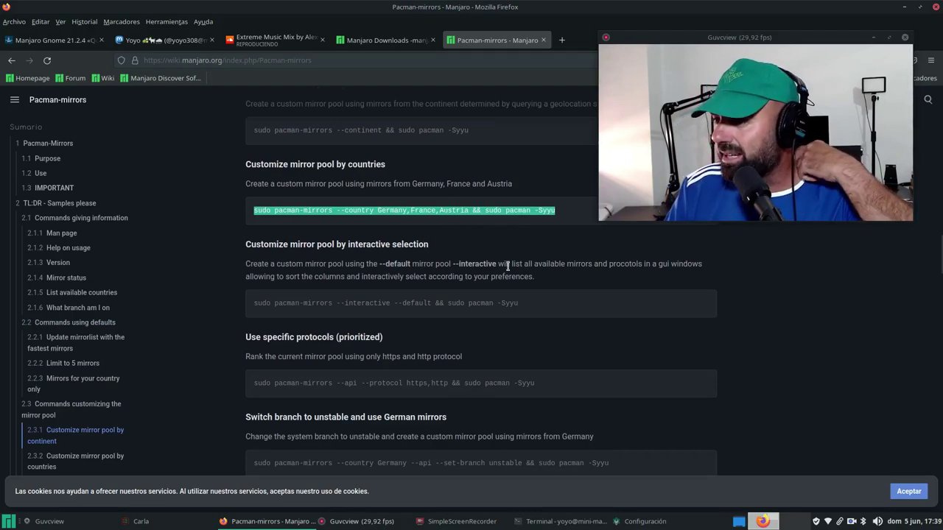
scroll(486, 273, "down", 4)
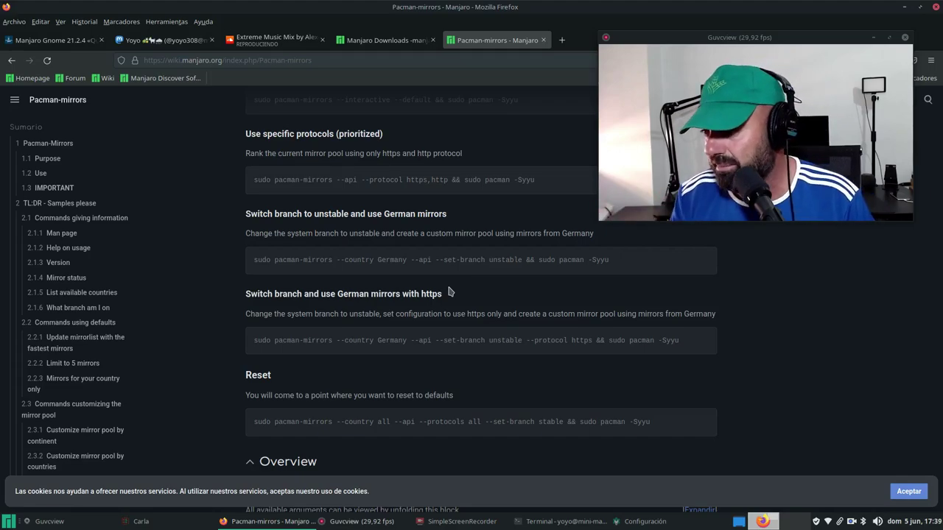
Step: Scroll the Pacman-mirrors article back up to its Purpose and Use sections
scroll(449, 292, "up", 2)
scroll(448, 291, "up", 4)
scroll(449, 292, "up", 5)
scroll(448, 292, "down", 3)
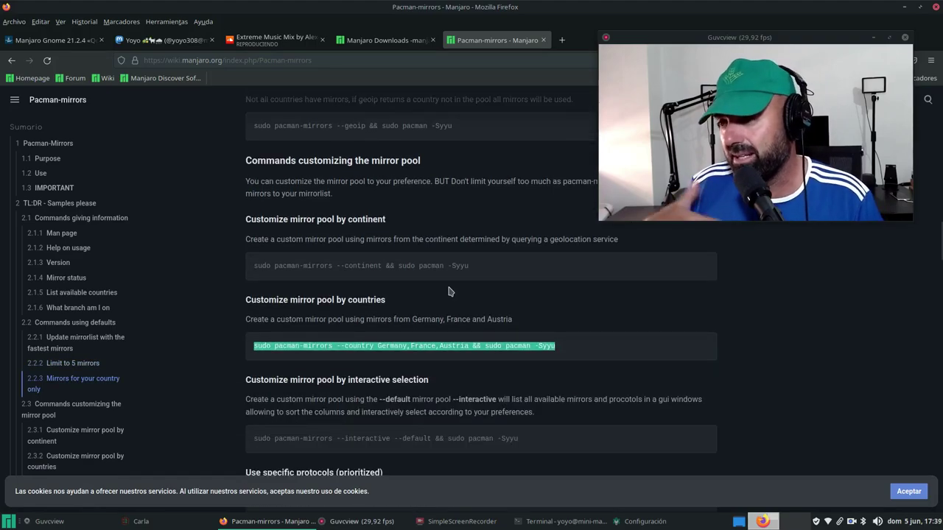
scroll(449, 291, "up", 5)
scroll(446, 289, "up", 10)
scroll(442, 284, "up", 8)
scroll(438, 280, "up", 10)
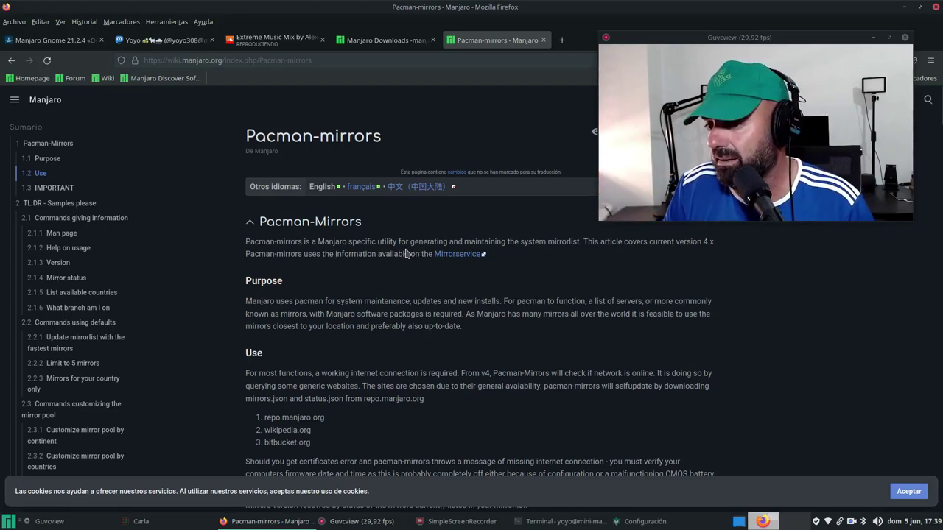
scroll(376, 291, "down", 4)
scroll(376, 291, "down", 4)
scroll(375, 291, "up", 8)
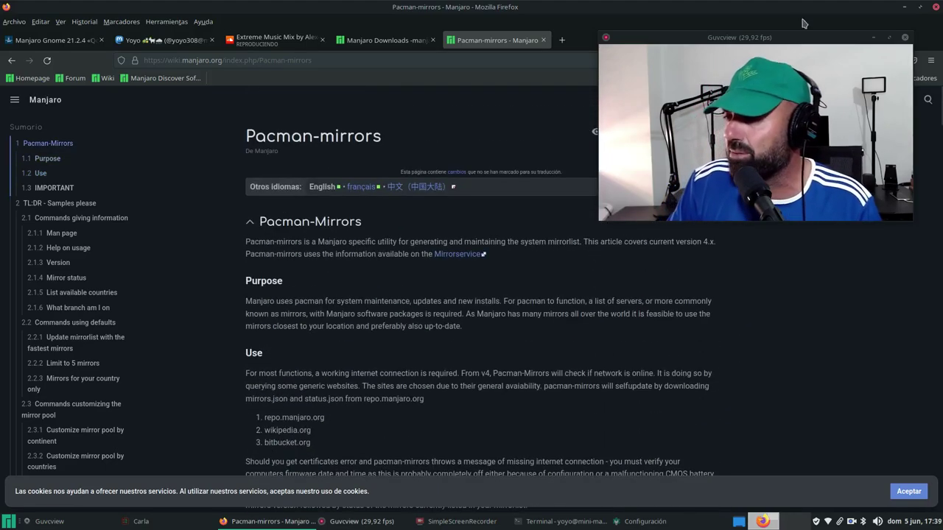
Step: Minimise Firefox, briefly show the neofetch terminal and Carla, then return to the Pacman-mirrors page
left_click(905, 10)
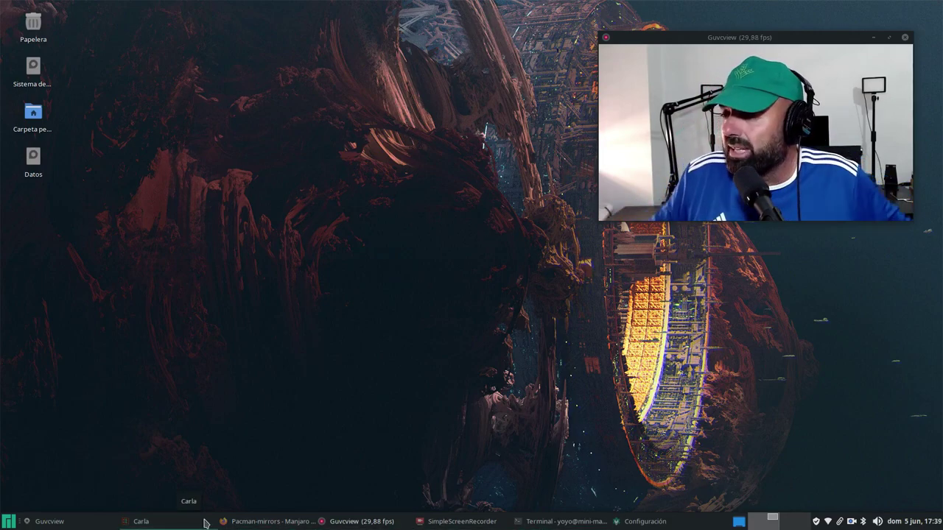
left_click(560, 521)
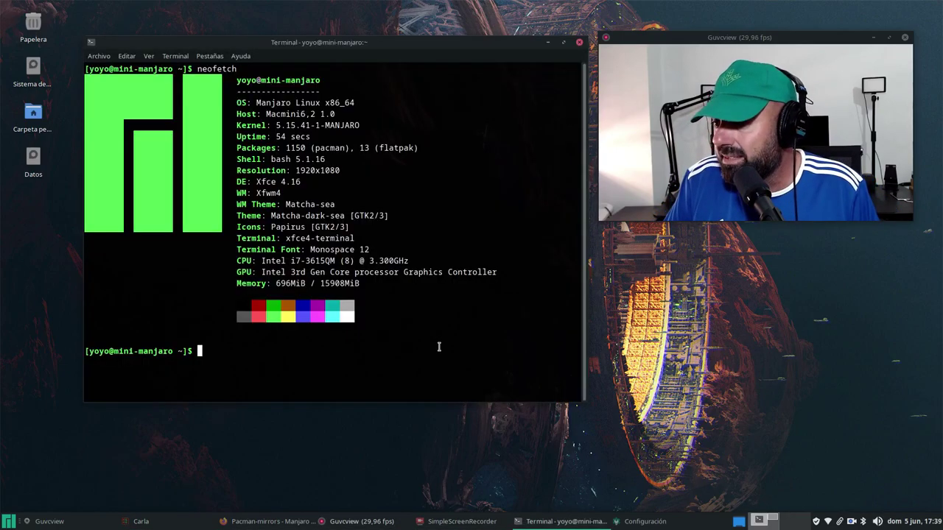
left_click(175, 524)
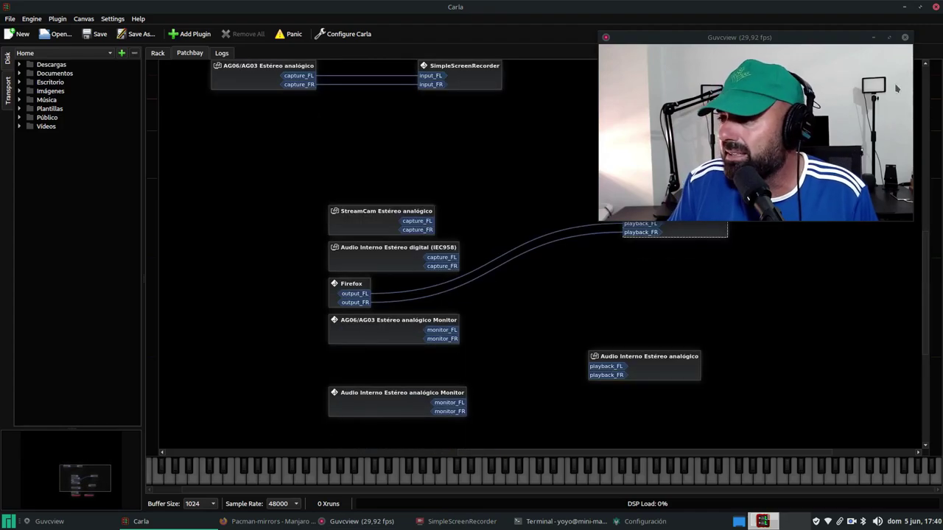
left_click(904, 7)
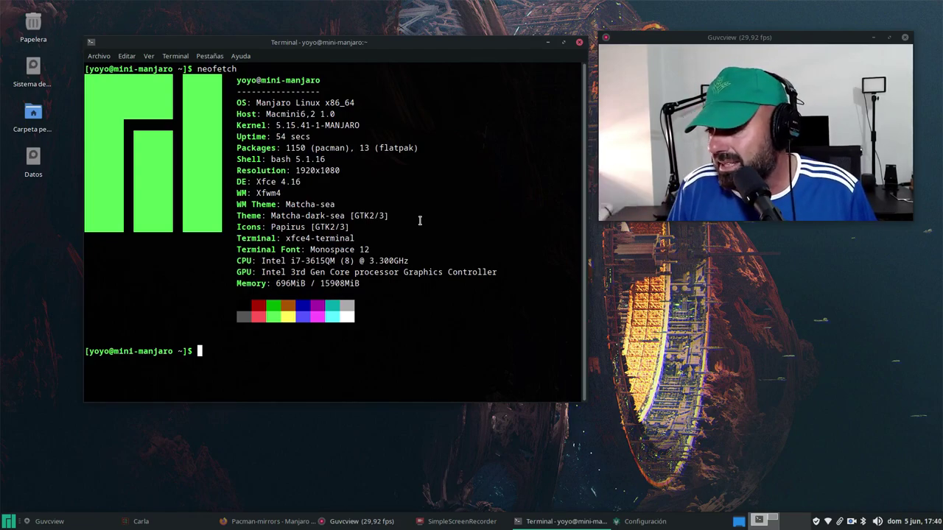
left_click(269, 522)
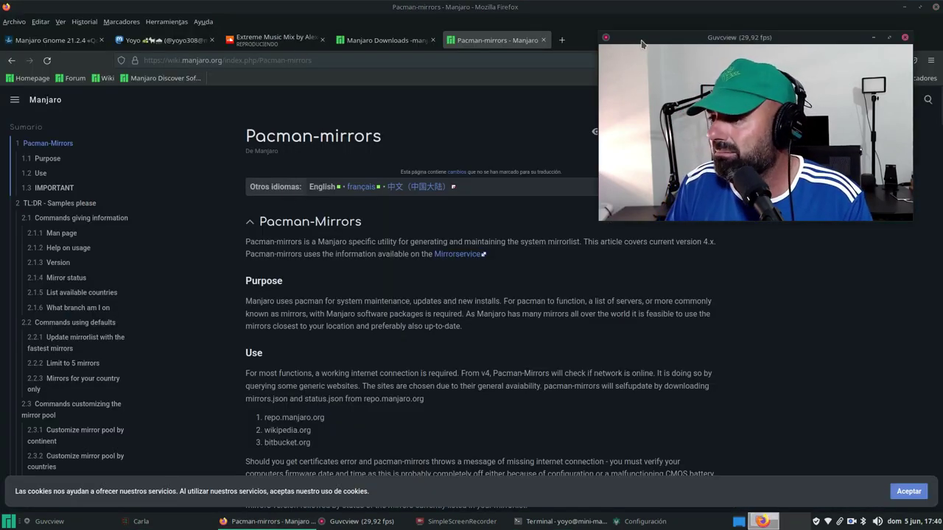
Step: Load brave.com in a new tab and open Brave's Linux installation instructions
left_click_drag(736, 37, 735, 132)
left_click(561, 40)
left_click(434, 59)
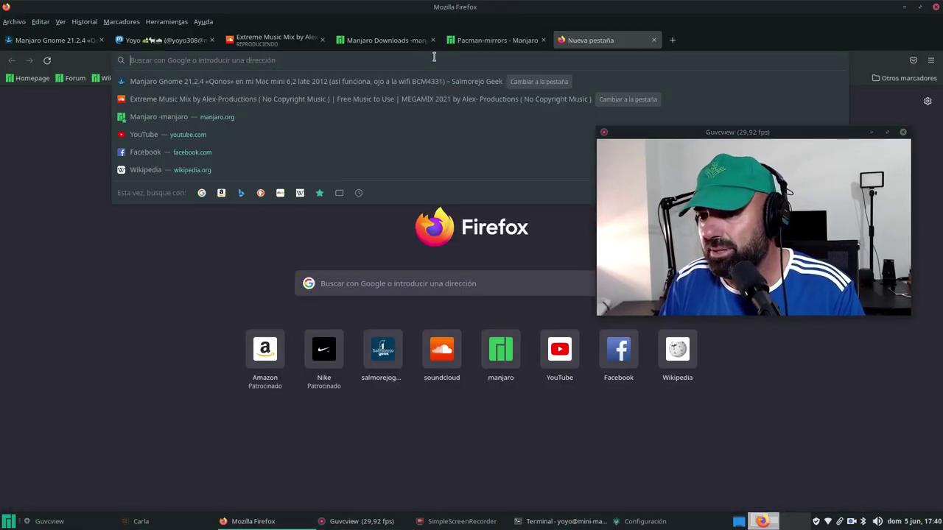
type("b")
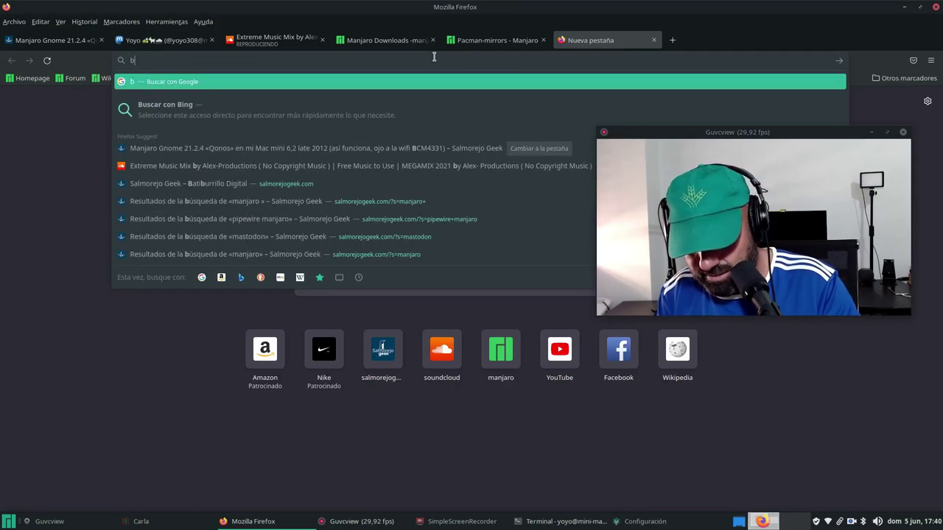
type("rave.com")
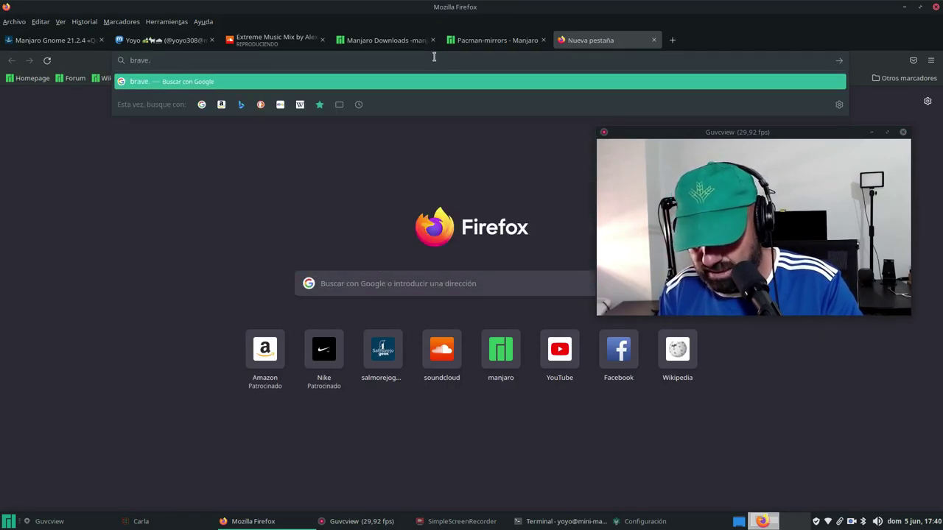
key("Return")
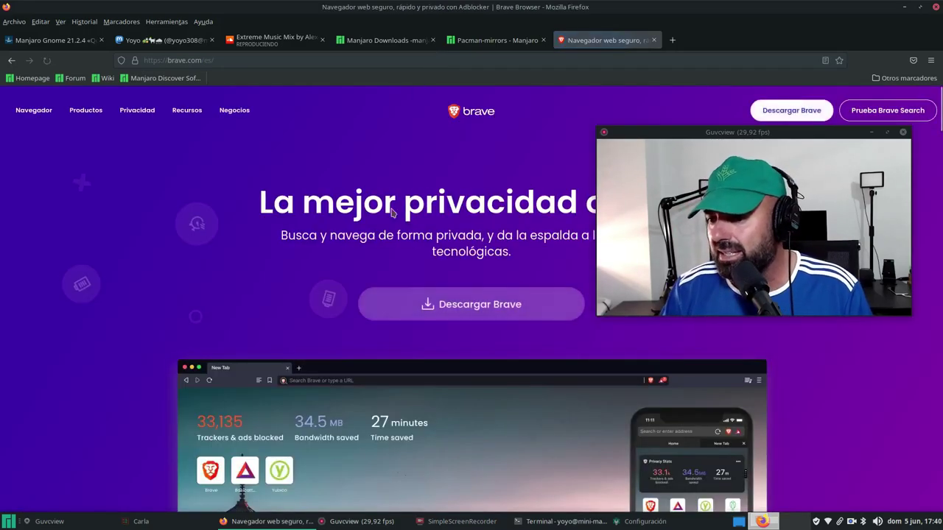
scroll(229, 233, "down", 4)
scroll(192, 258, "up", 4)
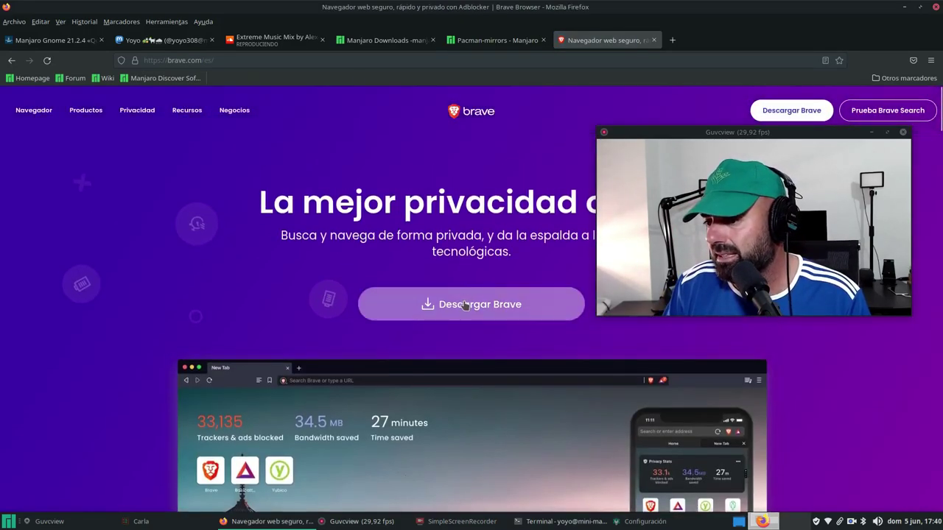
left_click(153, 277)
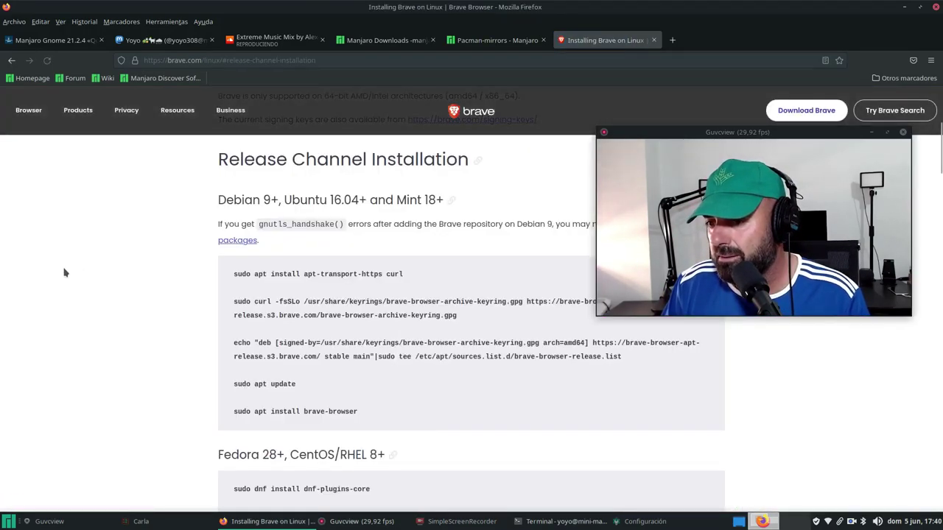
Step: Copy the Manjaro command 'pacman -S brave-browser' from the page and minimise Firefox
scroll(64, 272, "down", 5)
scroll(65, 272, "down", 2)
scroll(64, 273, "down", 3)
scroll(64, 272, "down", 2)
scroll(64, 273, "down", 3)
scroll(64, 273, "down", 3)
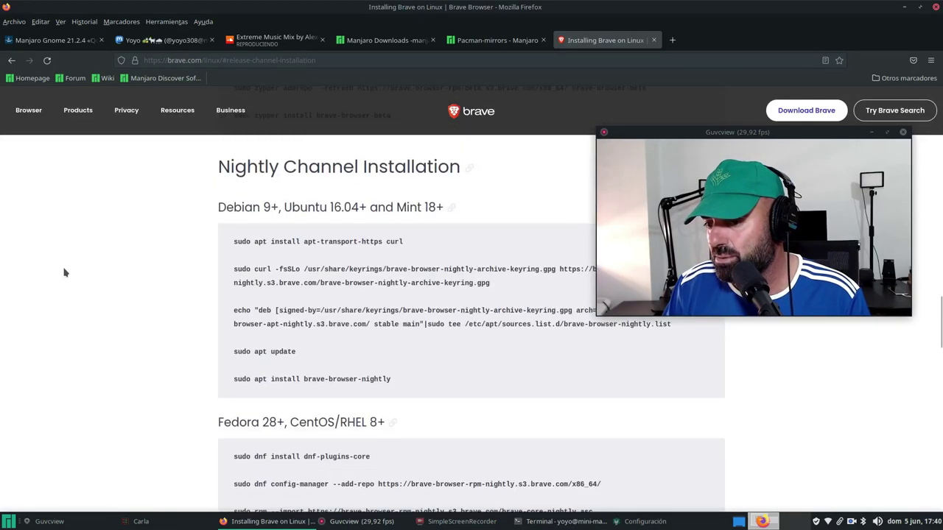
scroll(64, 273, "down", 1)
scroll(64, 273, "down", 5)
scroll(64, 272, "down", 3)
scroll(64, 272, "down", 3)
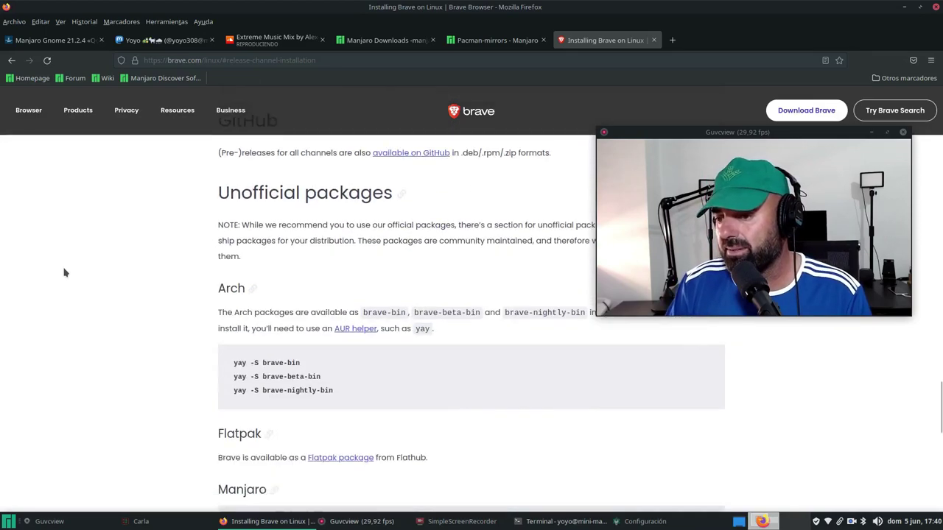
scroll(64, 273, "down", 1)
scroll(64, 272, "down", 3)
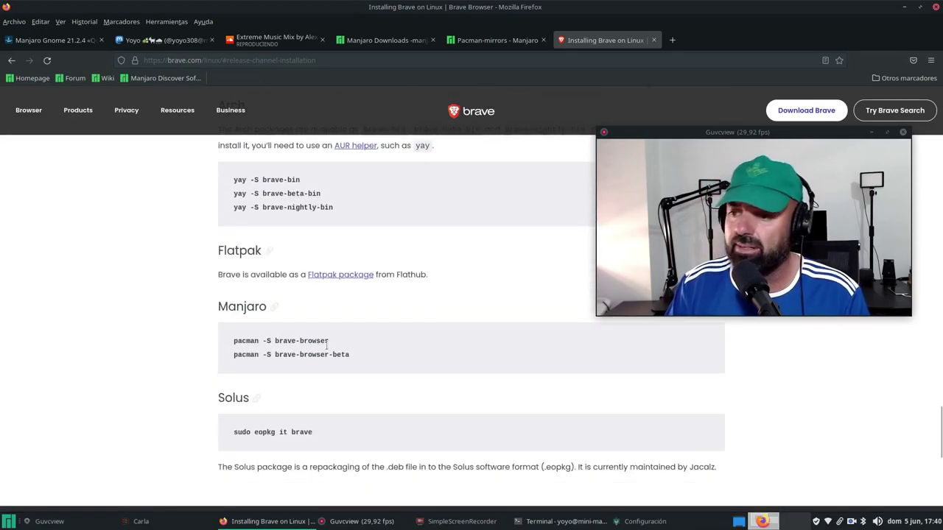
left_click_drag(329, 342, 217, 349)
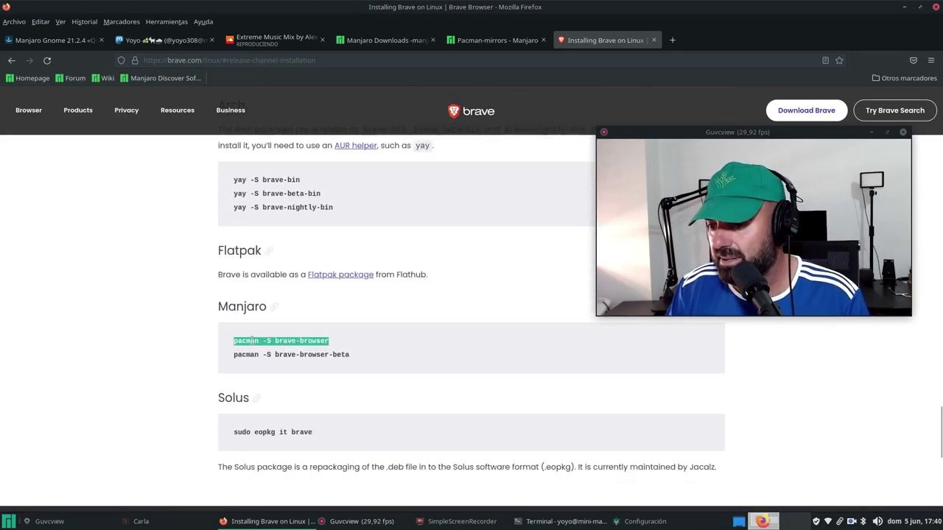
right_click(252, 341)
left_click(273, 349)
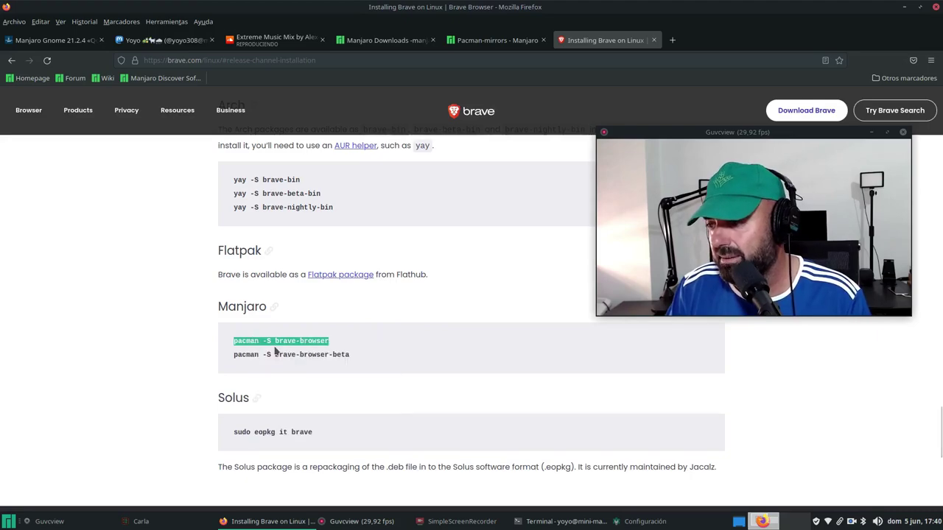
left_click(904, 7)
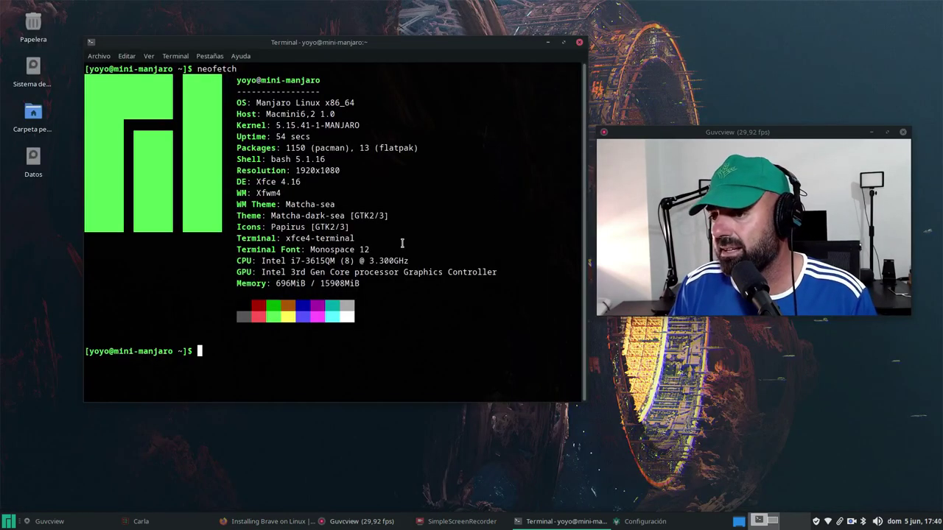
Step: Run 'sudo pacman -S brave-browser' in the maximised terminal, entering the password and confirming with S
left_click(563, 42)
type("sudo")
right_click(320, 330)
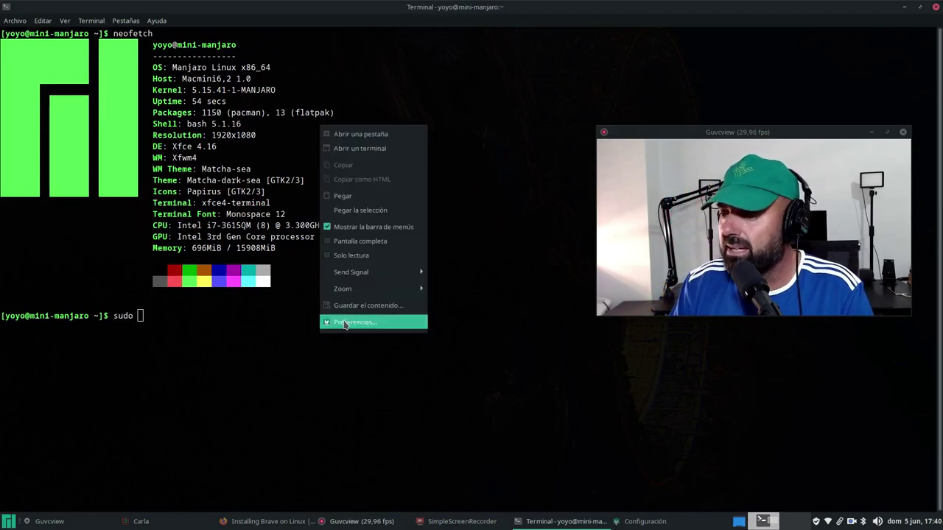
left_click(361, 196)
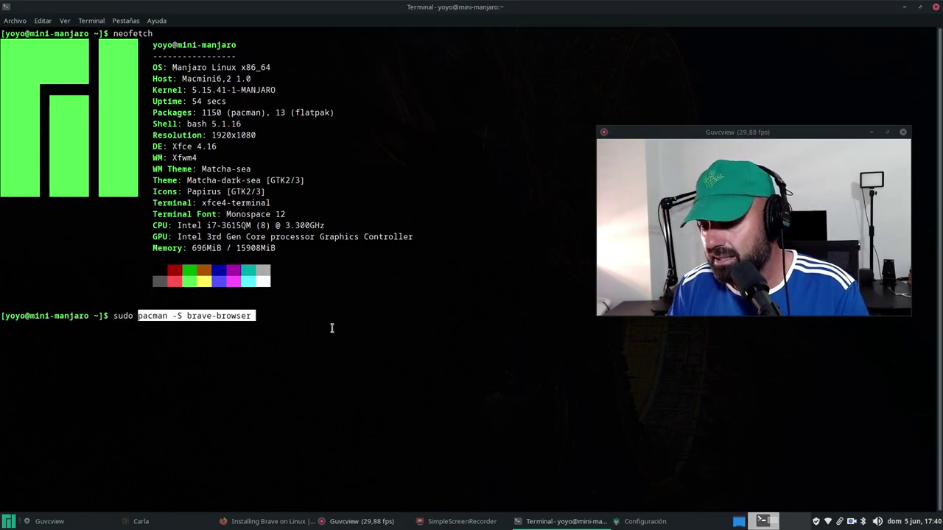
key("End")
key("Return")
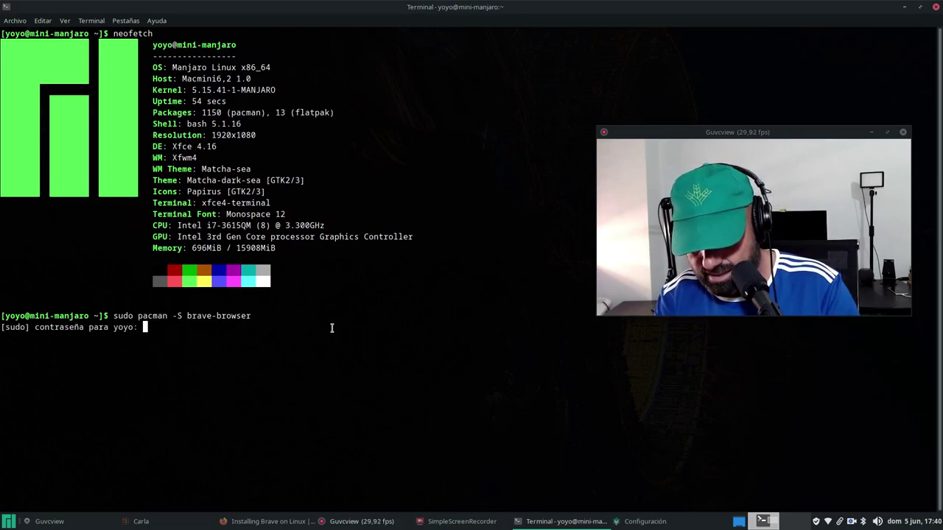
key("Return")
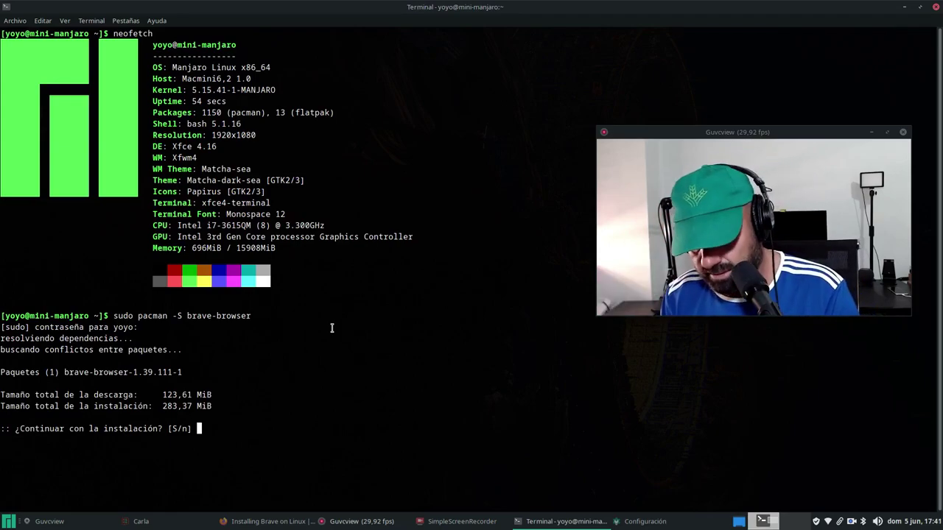
type("s")
key("Return")
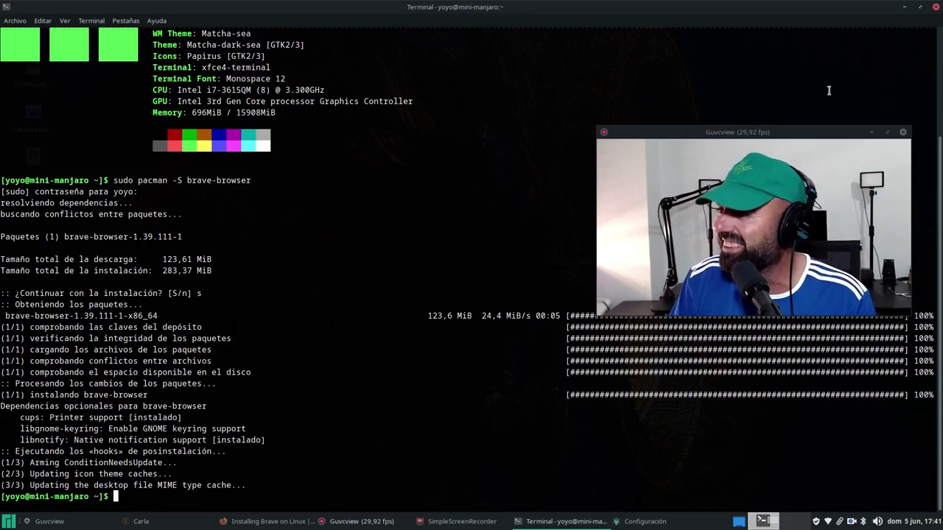
Step: Minimise the terminal and drag the Guvcview webcam preview higher up
left_click(904, 7)
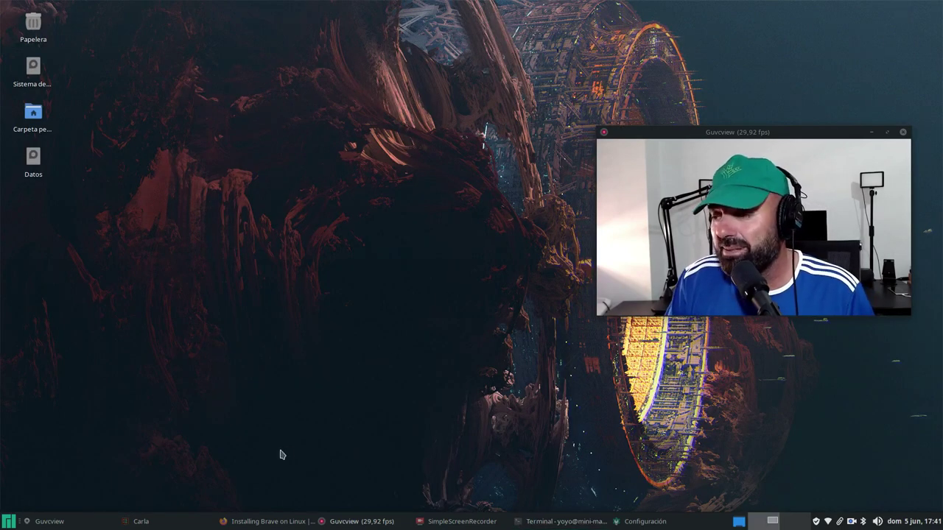
left_click_drag(805, 135, 801, 60)
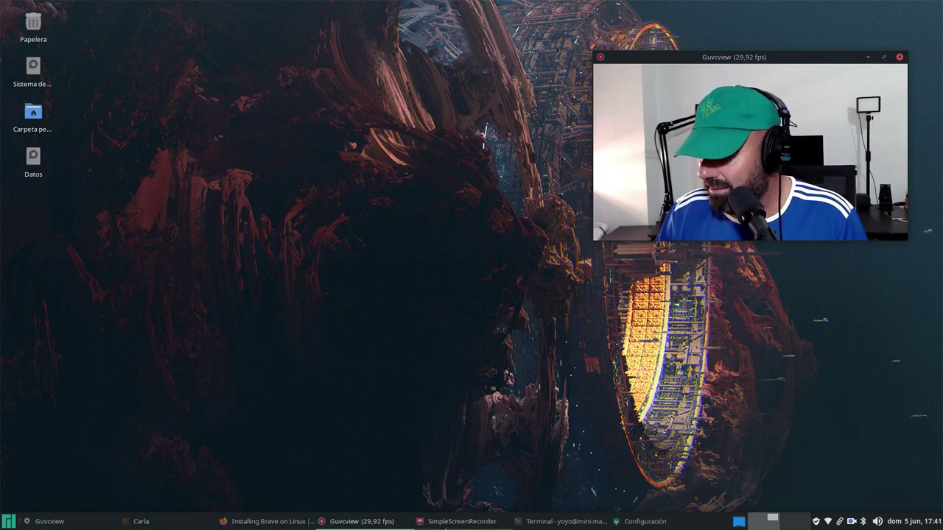
Step: Bring up SimpleScreenRecorder, briefly show Guvcview's controls, and move the recorder window to the upper left
left_click(467, 521)
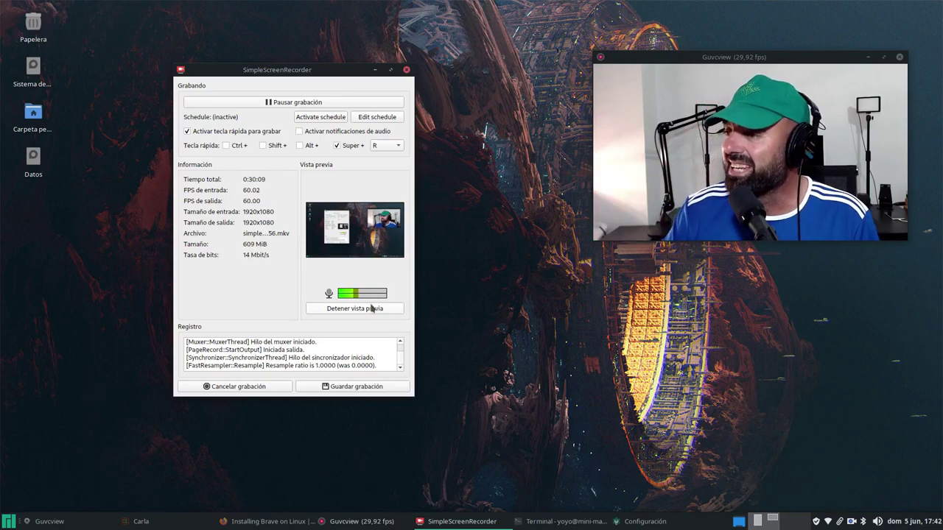
left_click(715, 62)
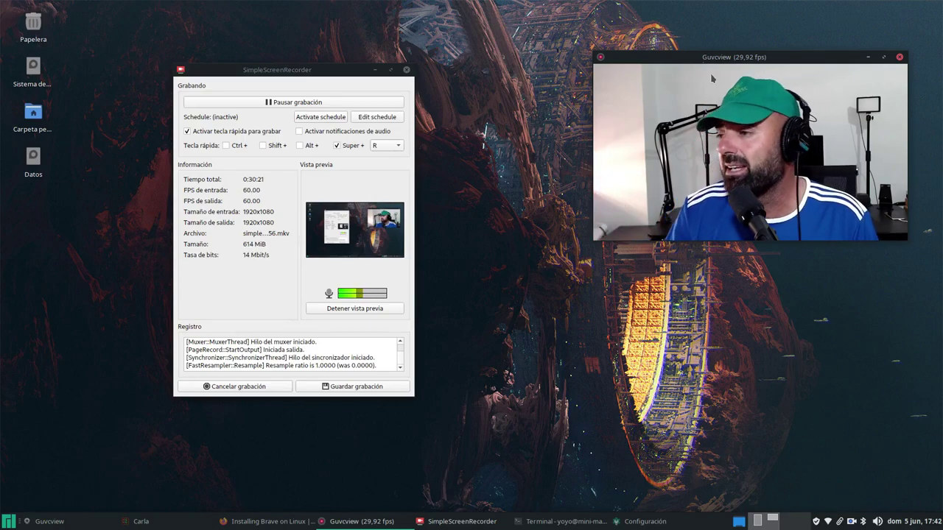
left_click(66, 522)
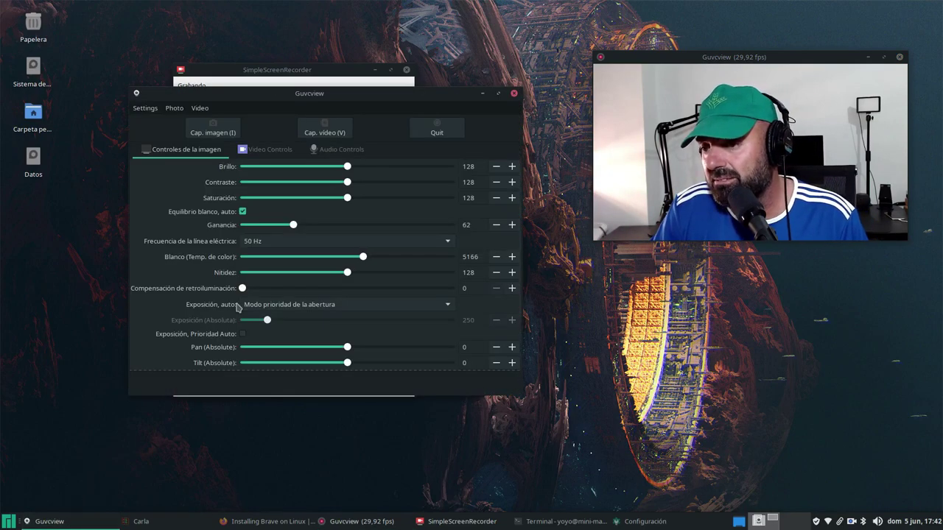
left_click(482, 95)
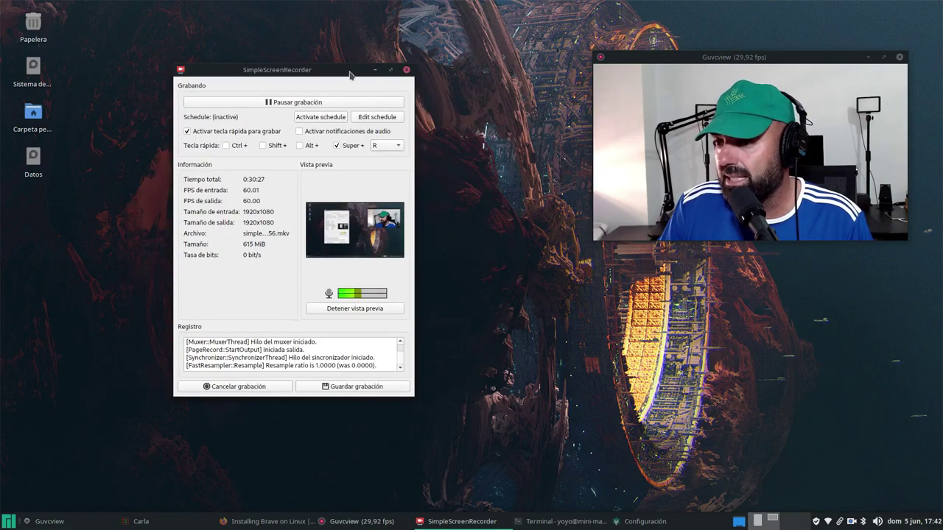
left_click_drag(350, 71, 304, 43)
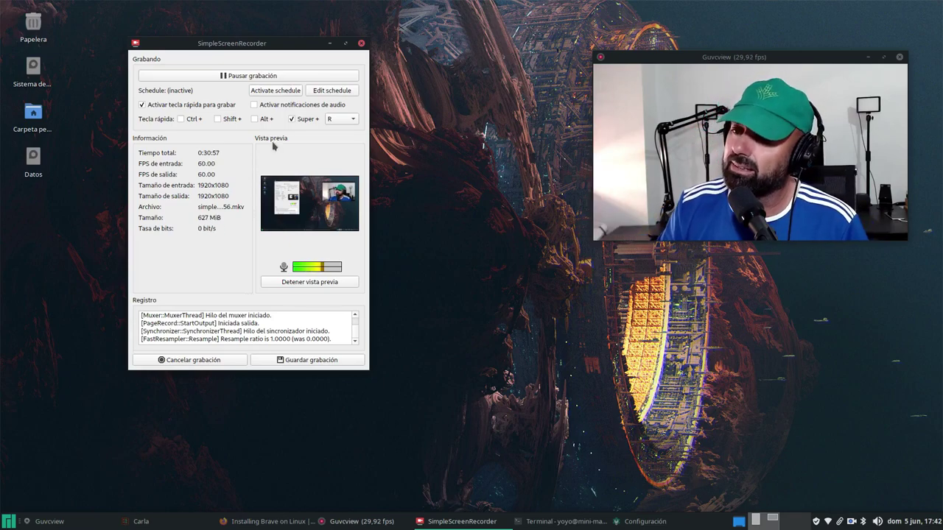
Step: Bring Firefox forward and scroll through the Pacman-mirrors wiki article's mirror commands
left_click(281, 526)
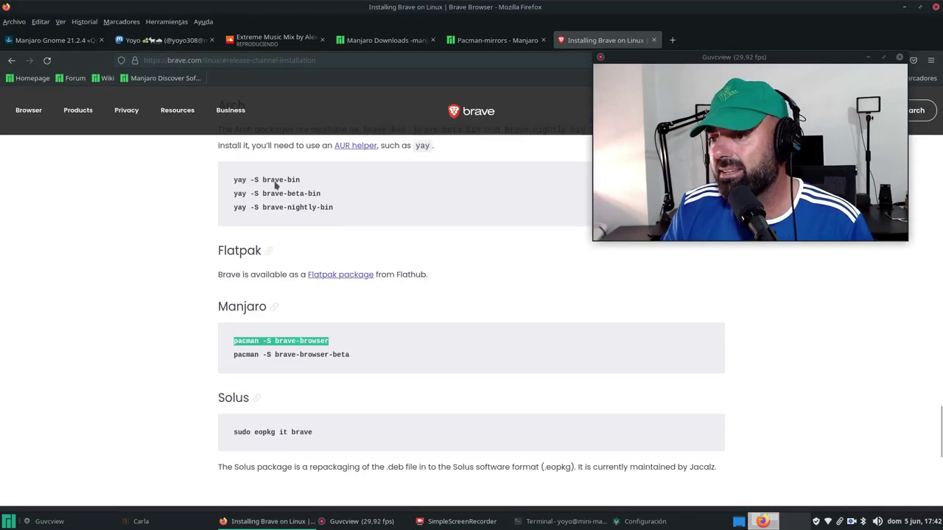
left_click(472, 41)
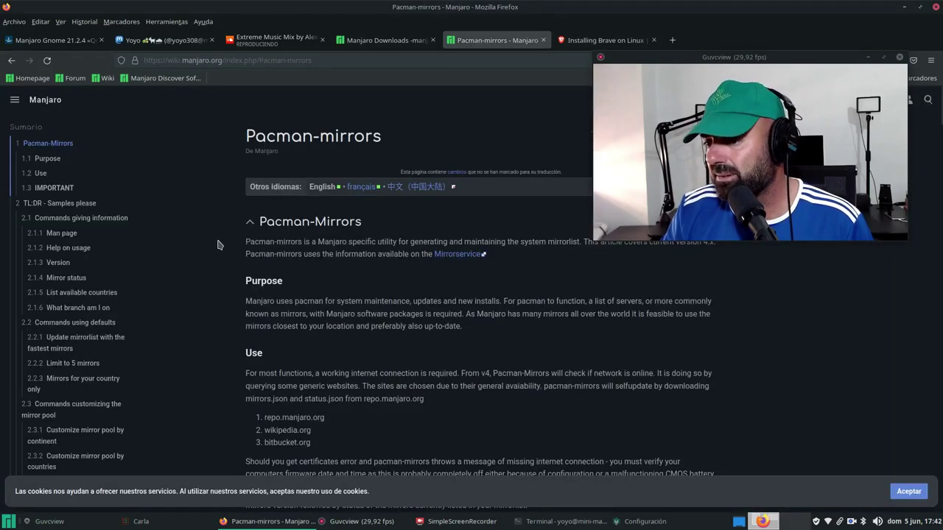
scroll(218, 244, "down", 2)
scroll(218, 244, "down", 4)
scroll(218, 244, "down", 3)
scroll(218, 244, "down", 4)
scroll(218, 244, "down", 4)
scroll(218, 245, "down", 3)
scroll(404, 265, "up", 3)
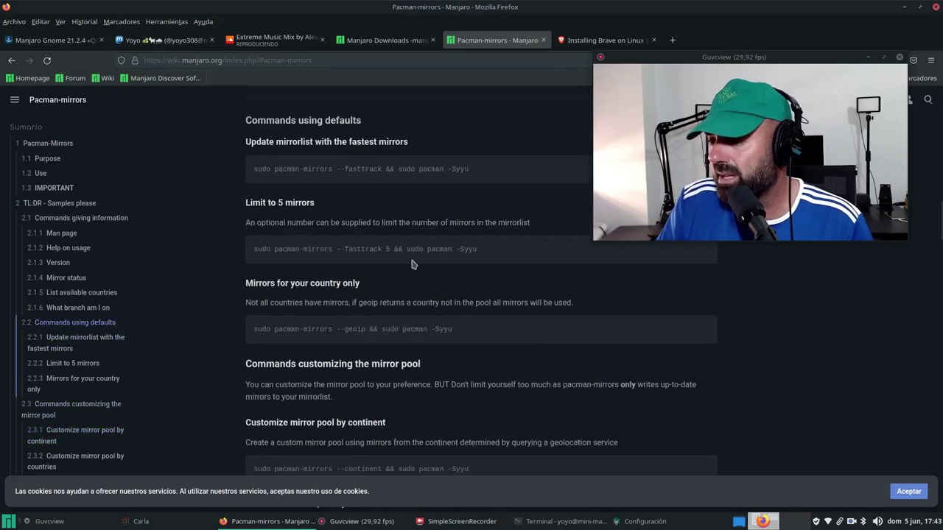
scroll(403, 265, "up", 5)
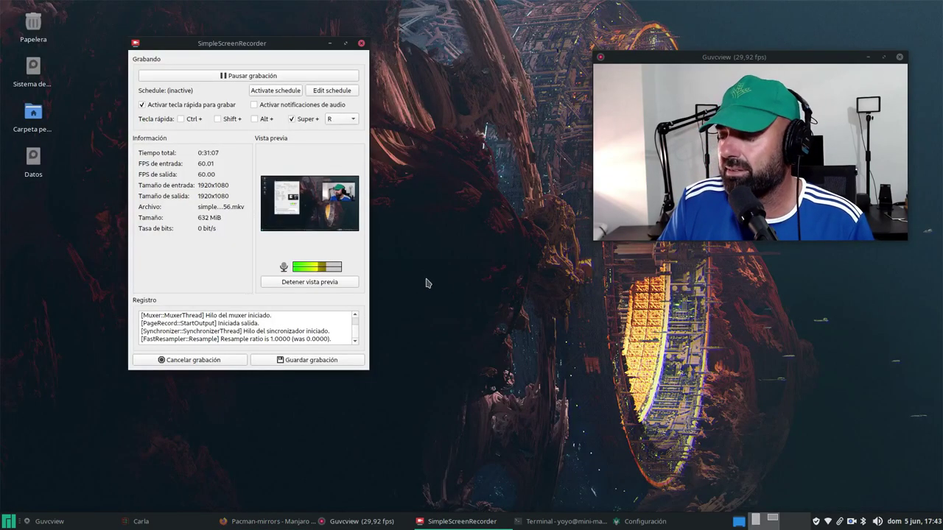